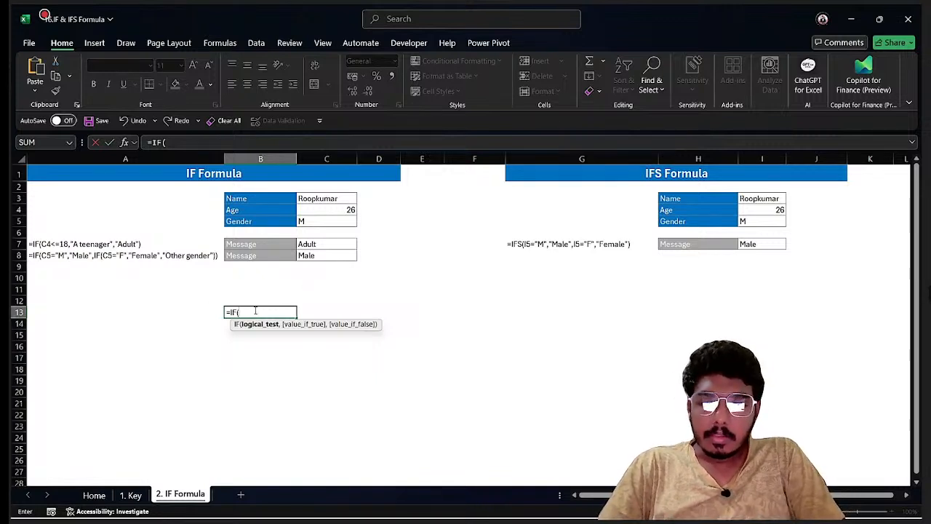
{"action": "key", "text": "BackSpace"}
{"action": "key", "text": "ctrl+Return"}
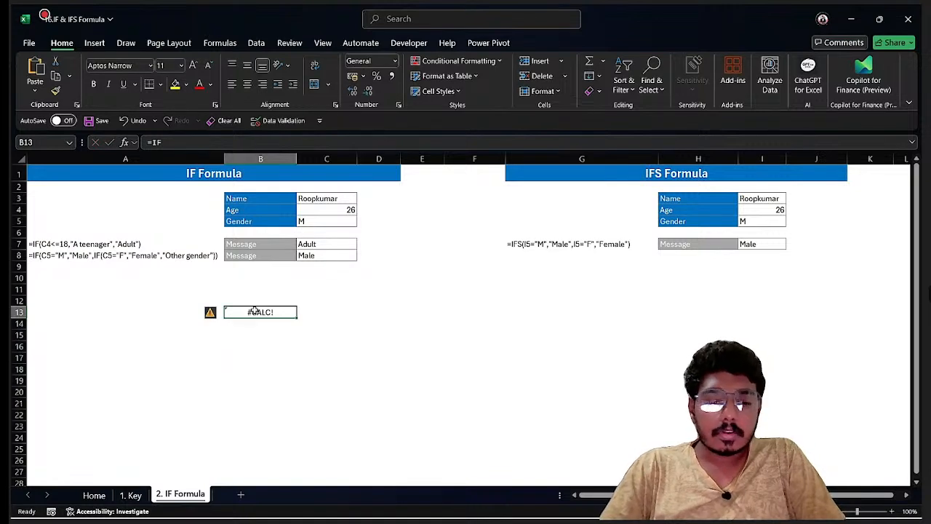
{"action": "key", "text": "ctrl+z"}
{"action": "type", "text": "="}
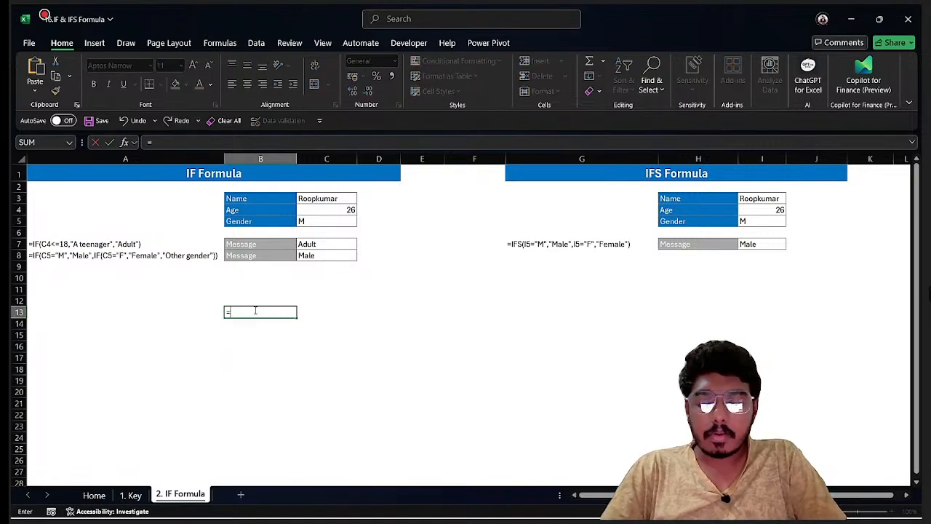
{"action": "type", "text": "if"}
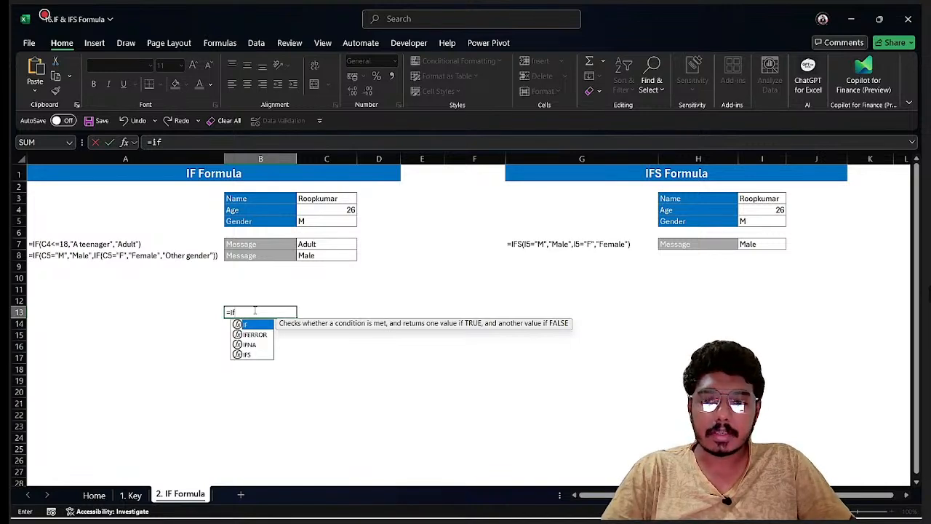
{"action": "key", "text": "Tab"}
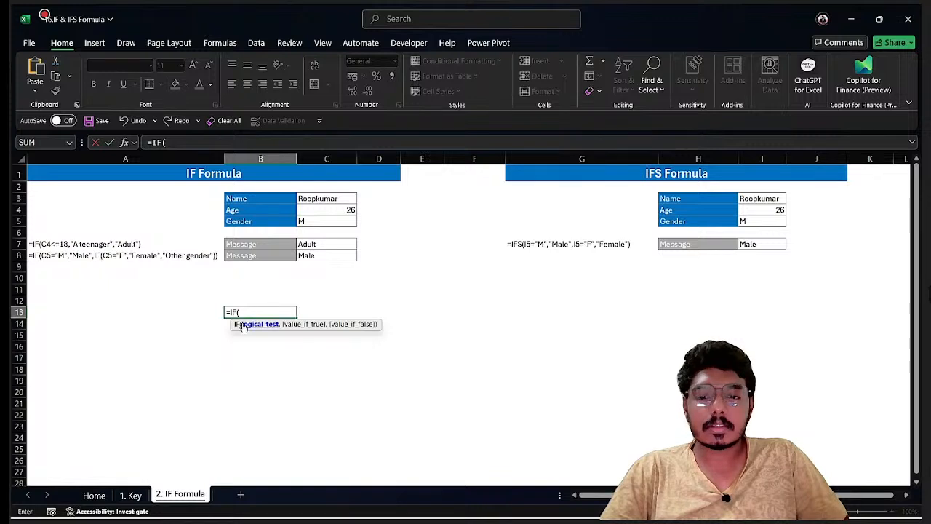
{"action": "key", "text": "BackSpace"}
{"action": "key", "text": "ctrl+Return"}
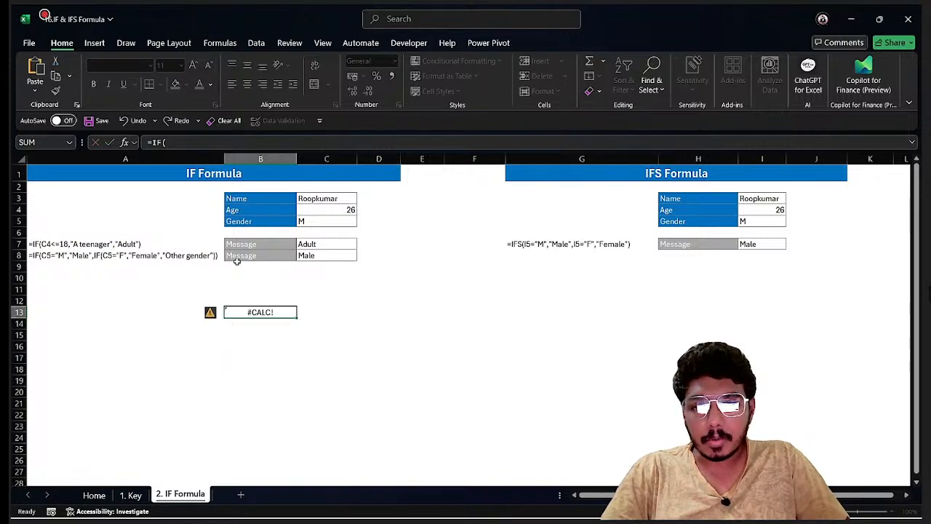
{"action": "key", "text": "Delete"}
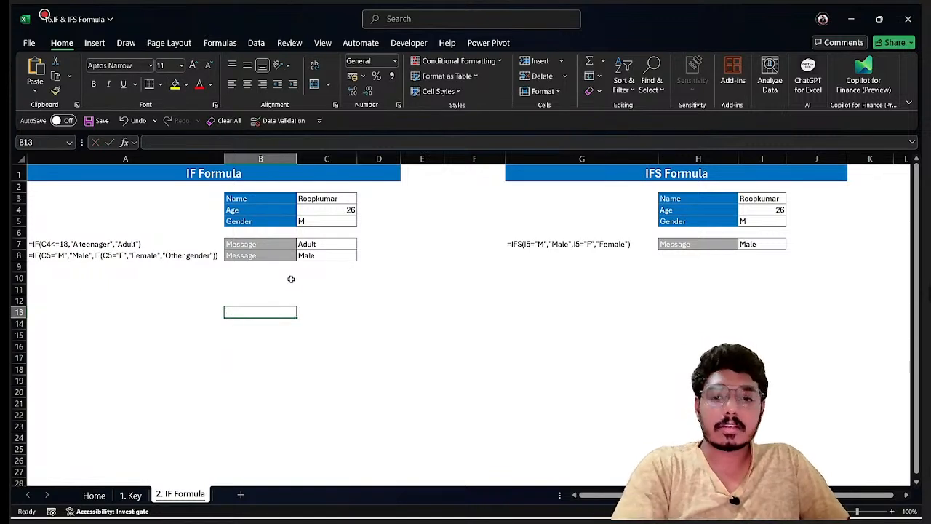
Replace the contents of C7 with an IF formula that tests whether the age is under 18 (C4<18)
{"action": "left_click", "coordinate": [331, 245]}
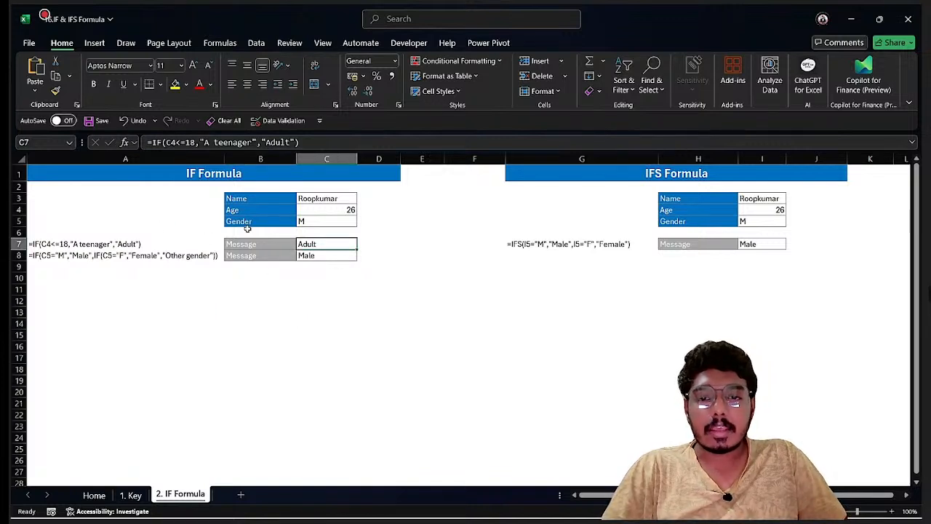
{"action": "key", "text": "Delete"}
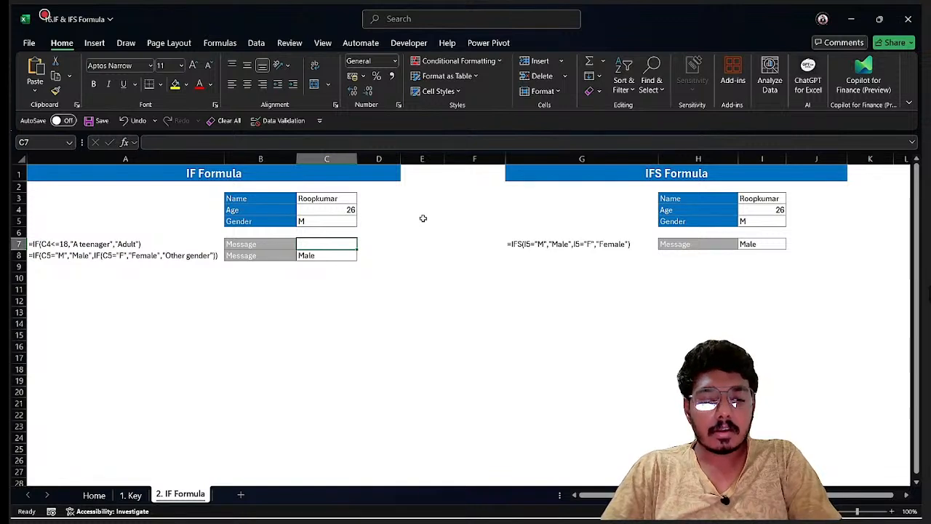
{"action": "type", "text": "=if"}
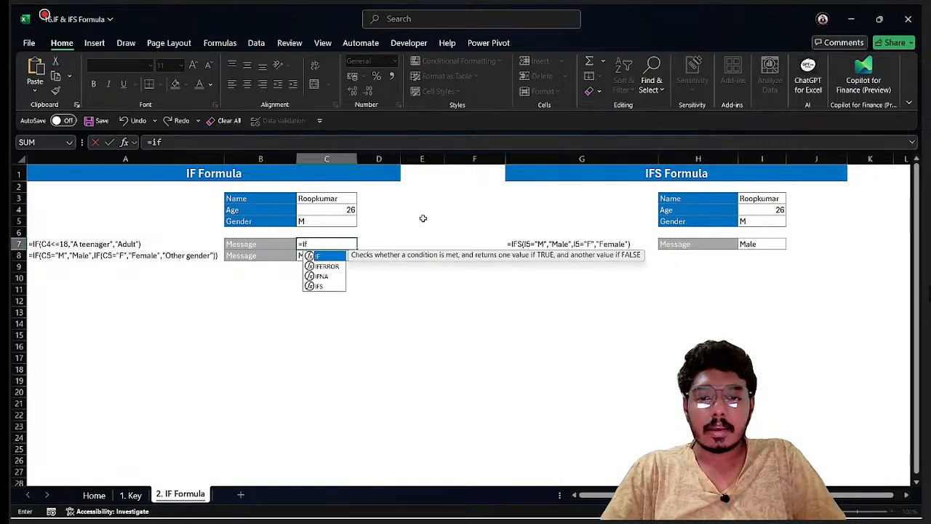
{"action": "key", "text": "Tab"}
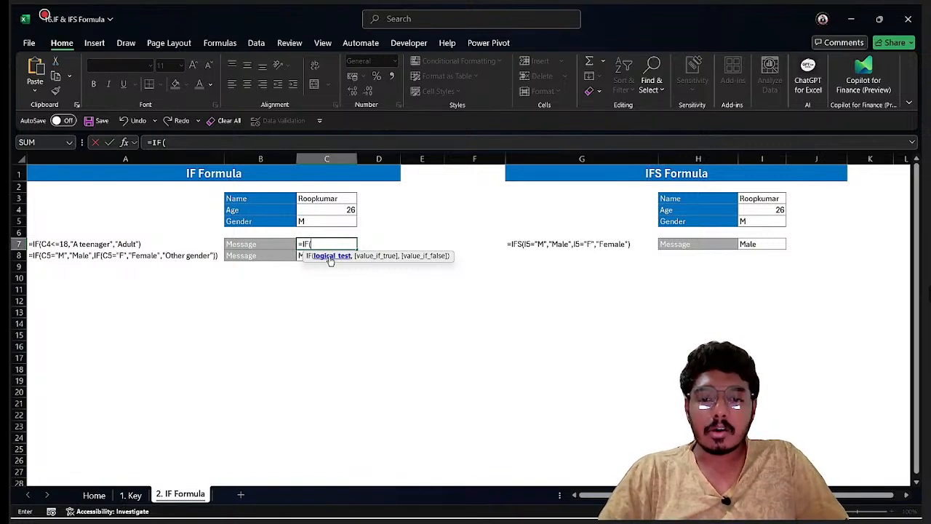
{"action": "left_click", "coordinate": [349, 208]}
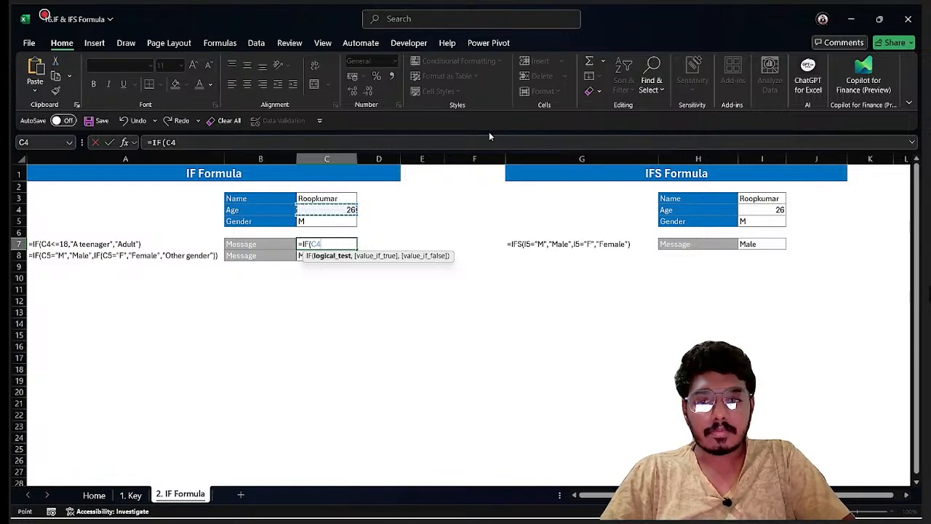
{"action": "type", "text": "<1"}
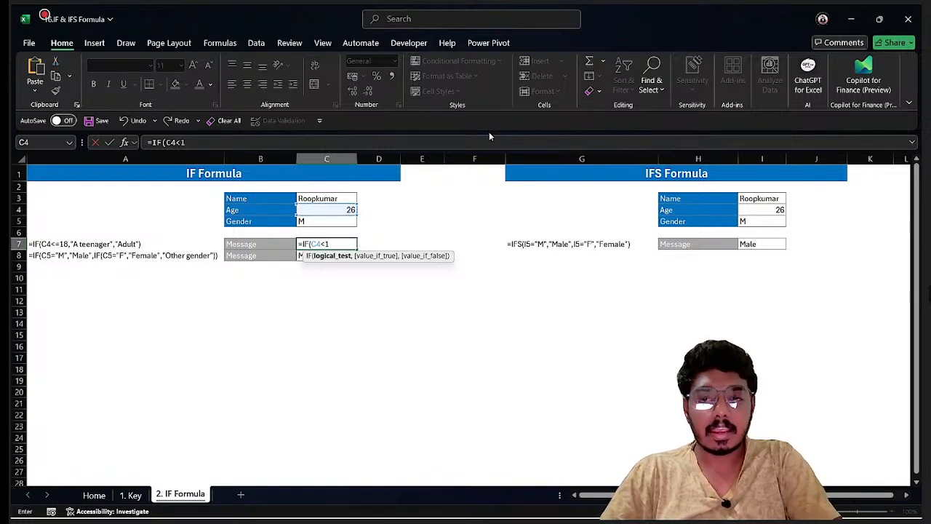
{"action": "type", "text": "8"}
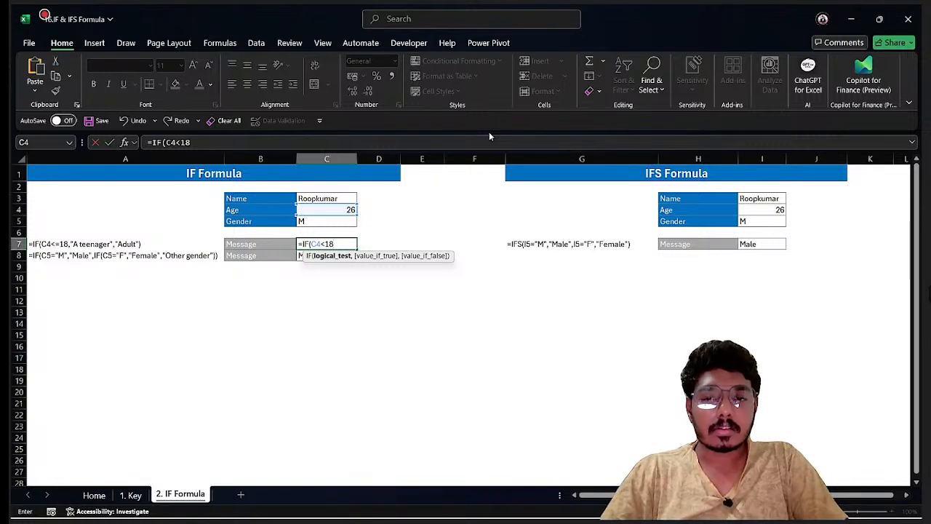
{"action": "type", "text": ","}
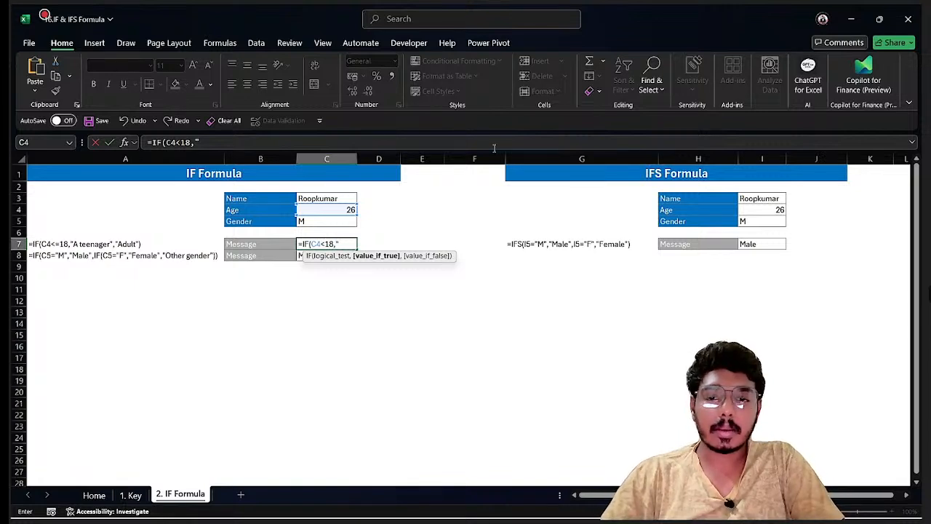
Enter "He is a Minor" as the value if true in the C7 IF formula
{"action": "type", "text": "He"}
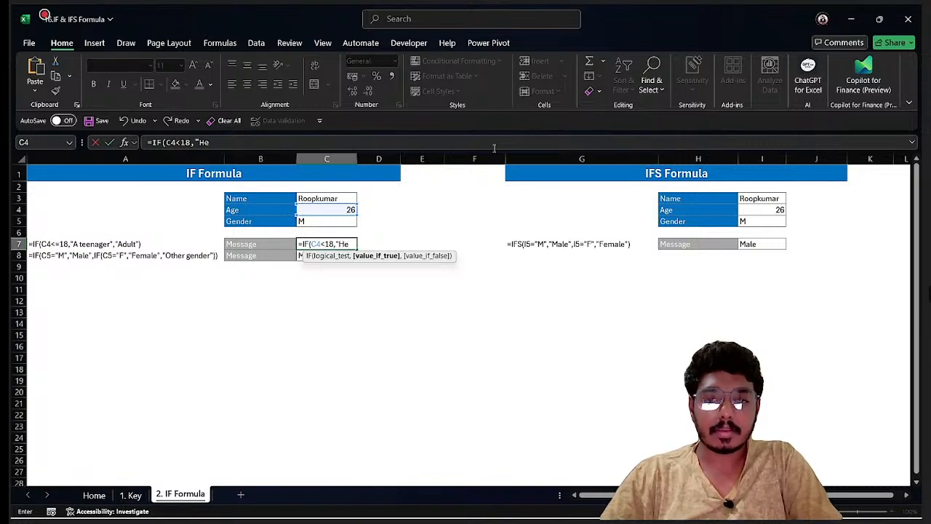
{"action": "type", "text": " is a Minot"}
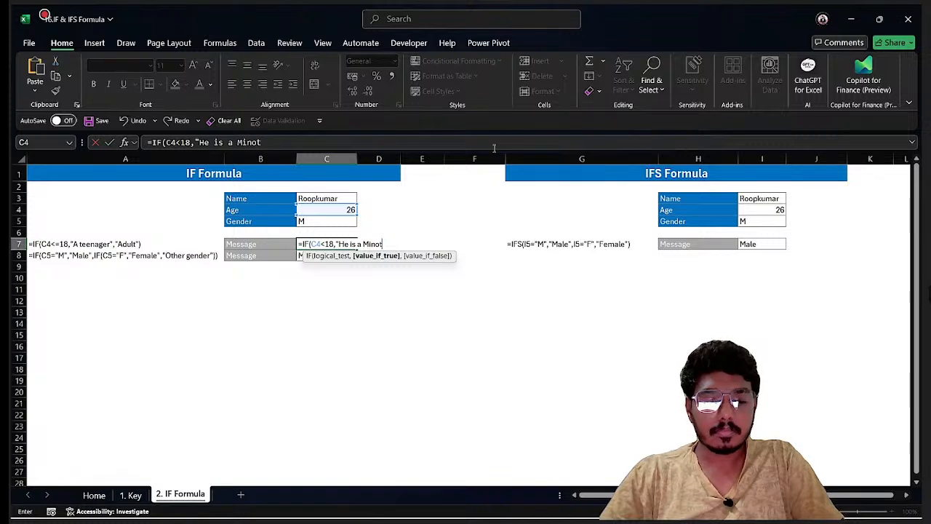
{"action": "key", "text": "Return"}
{"action": "key", "text": "Escape"}
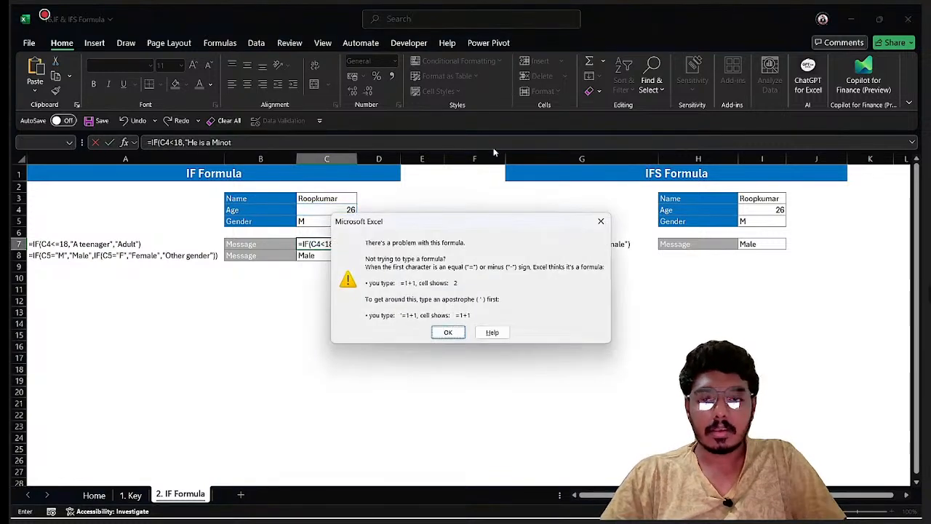
{"action": "key", "text": "Return"}
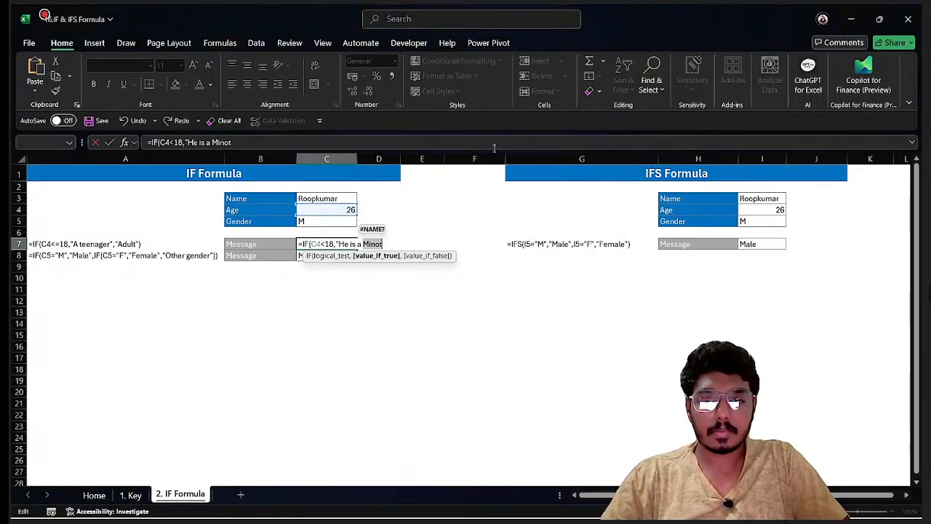
{"action": "key", "text": "Right"}
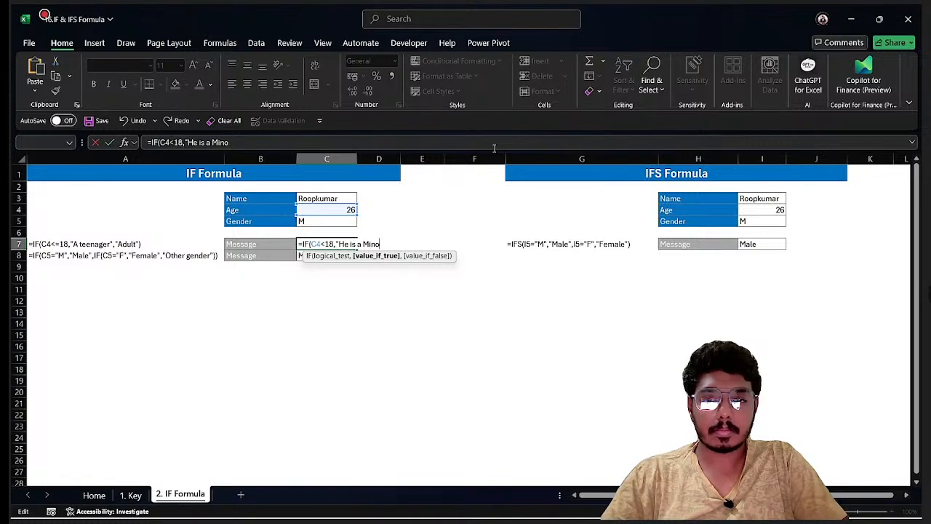
{"action": "type", "text": ","}
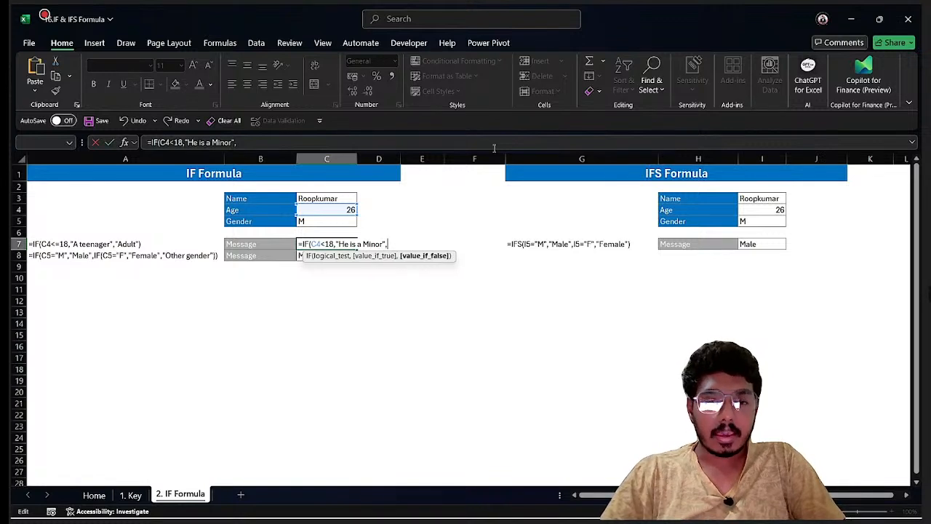
Complete the C7 IF formula with "He is an Adult" as the value if false
{"action": "type", "text": "\"he"}
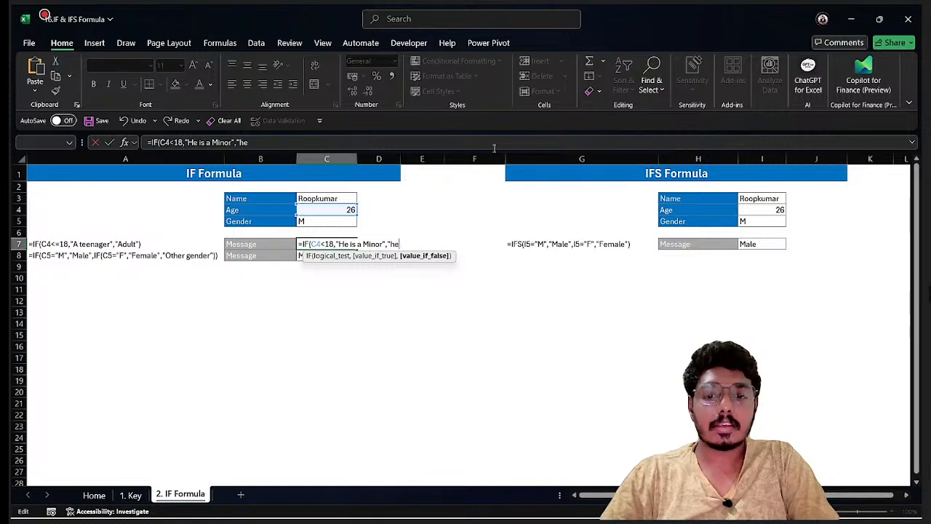
{"action": "key", "text": "BackSpace"}
{"action": "key", "text": "BackSpace"}
{"action": "type", "text": "He"}
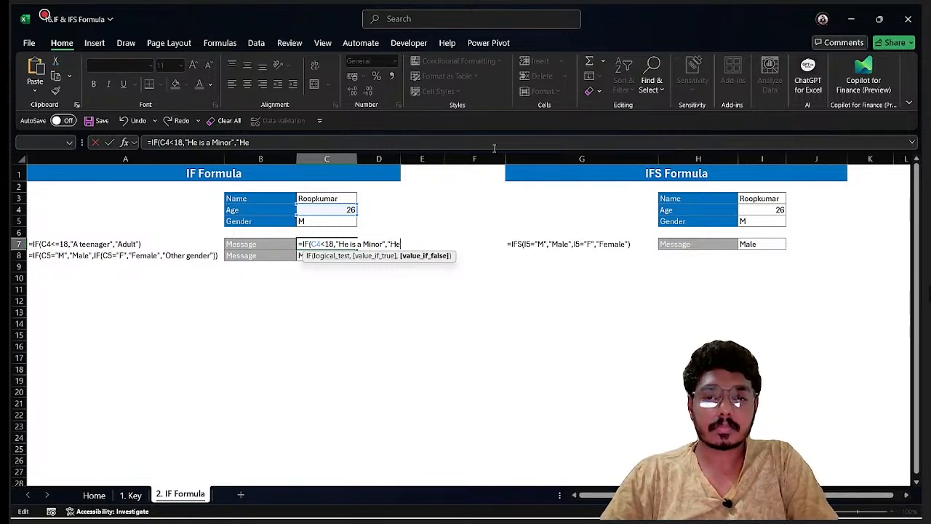
{"action": "type", "text": " is a"}
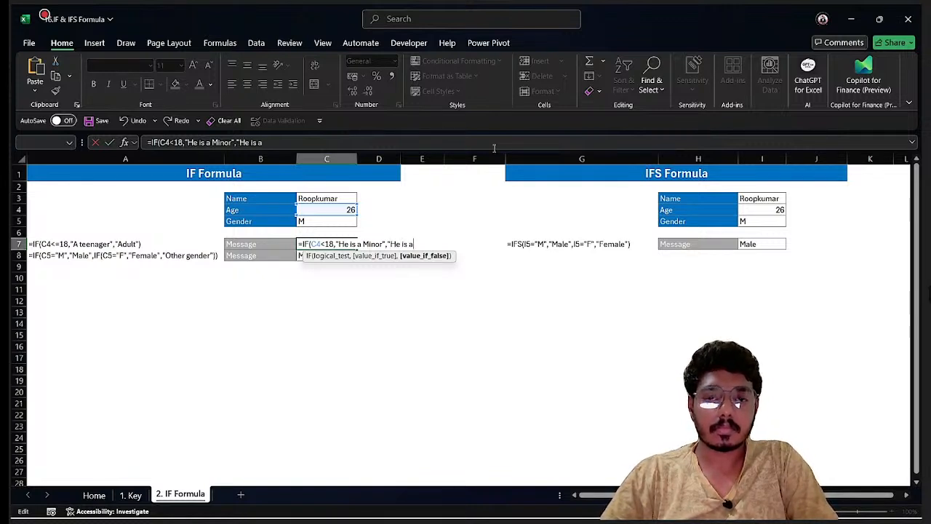
{"action": "type", "text": "n Adult"}
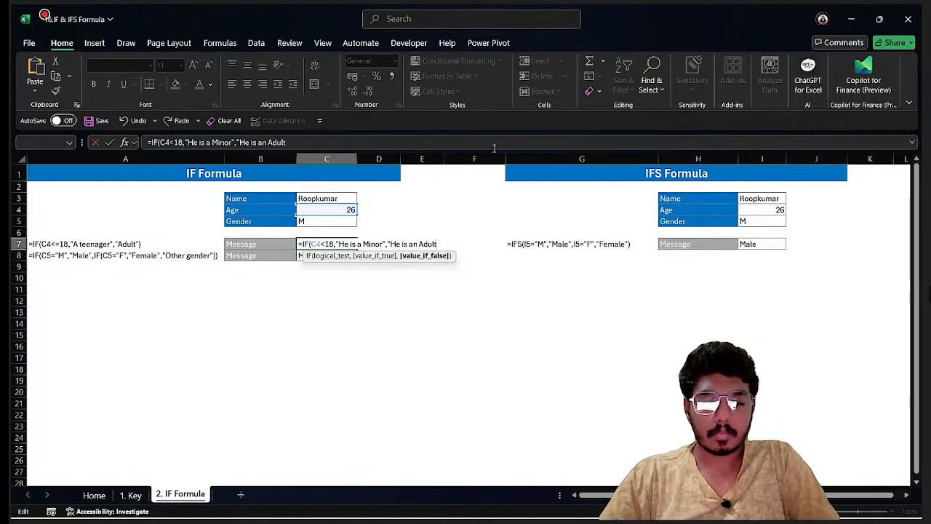
{"action": "type", "text": "\")"}
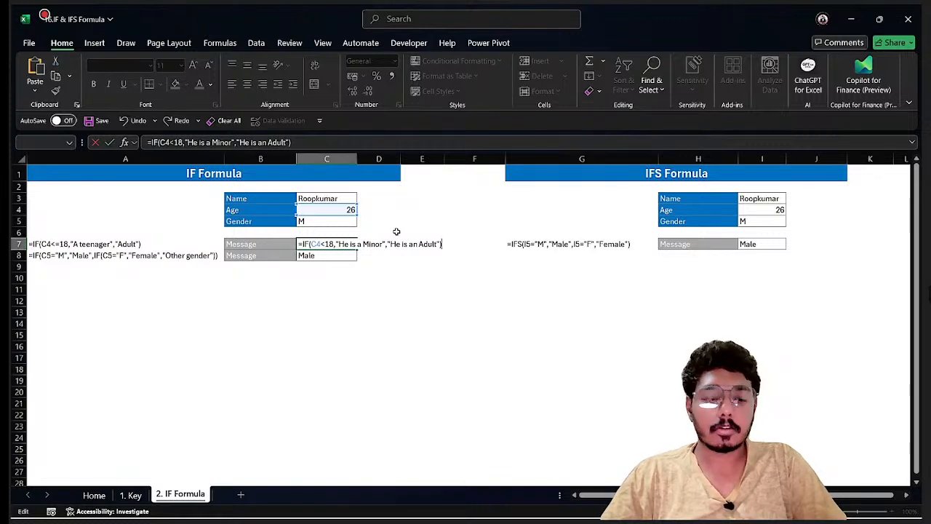
{"action": "key", "text": "Return"}
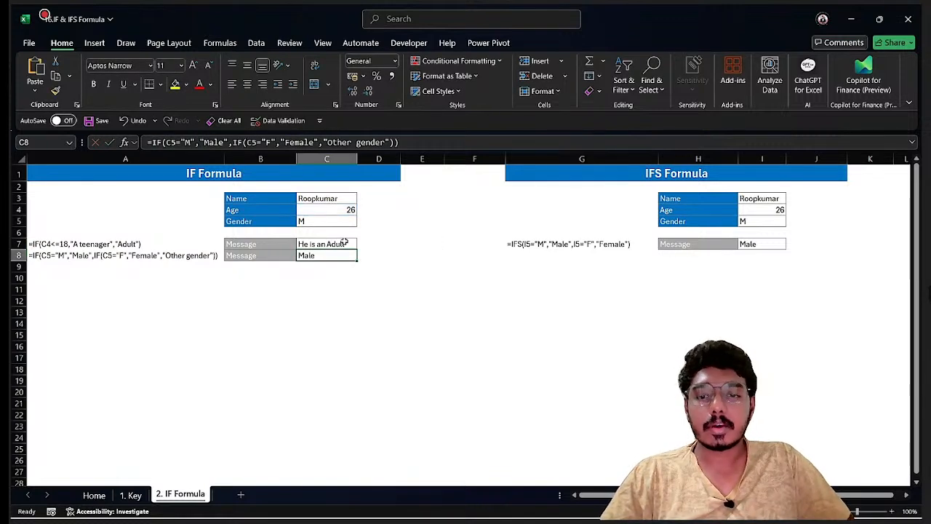
Set the age in C4 to 17 and check the message formula in C7
{"action": "key", "text": "Up"}
{"action": "left_click", "coordinate": [339, 211]}
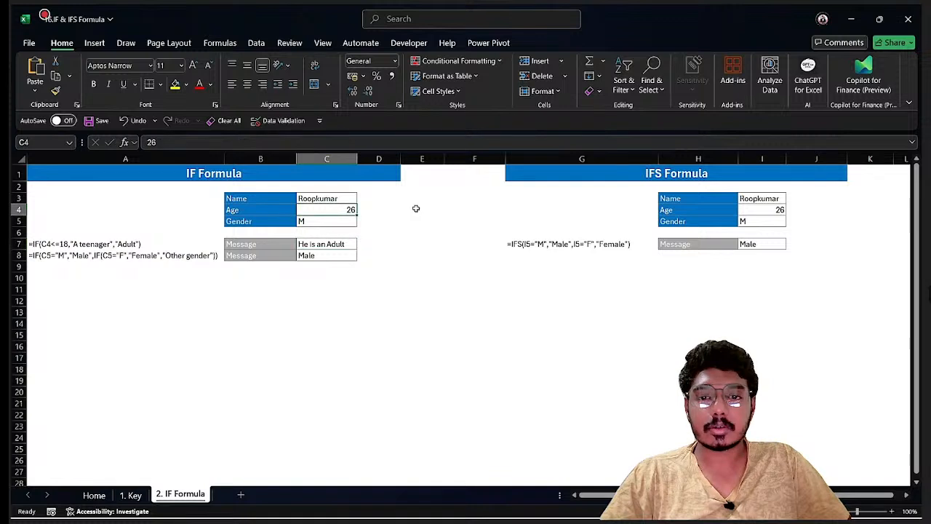
{"action": "type", "text": "17"}
{"action": "key", "text": "Return"}
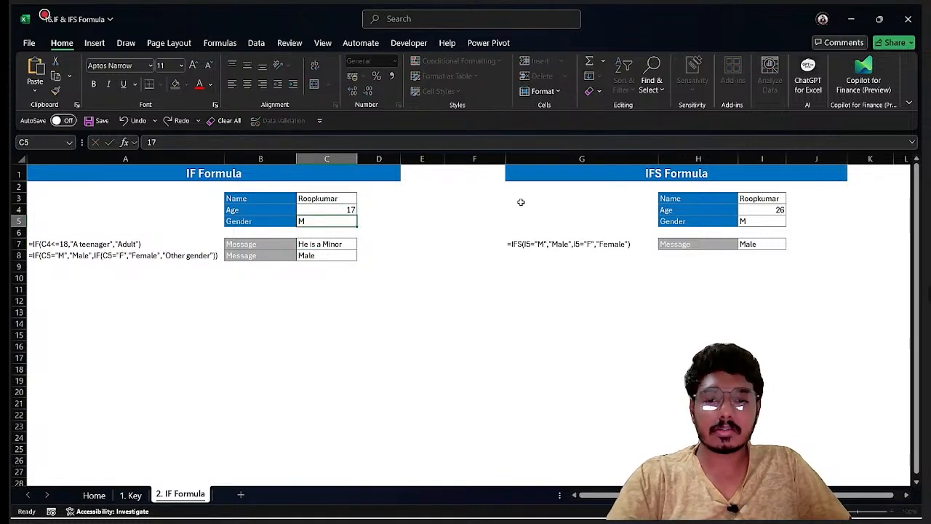
{"action": "left_click", "coordinate": [307, 243]}
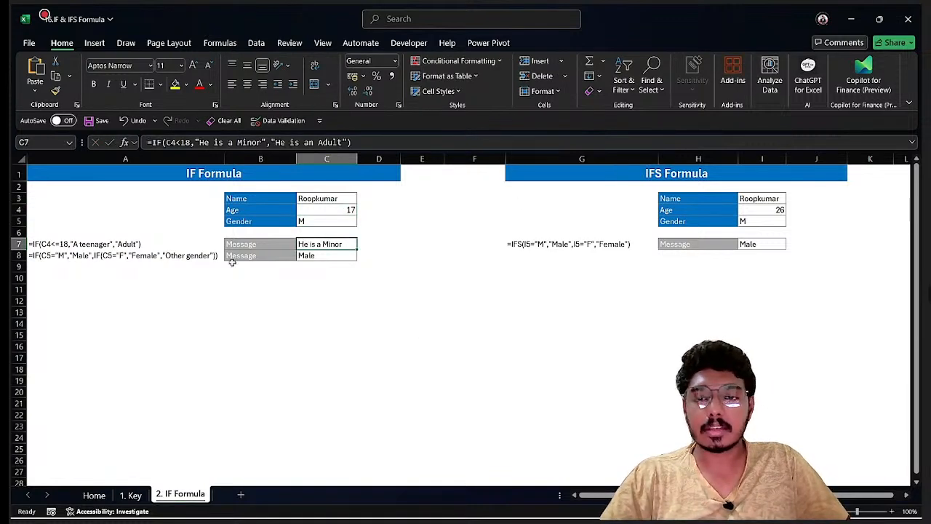
Replace the contents of C8 with an IF formula that tests whether the gender is male (C5="M")
{"action": "left_click", "coordinate": [310, 257]}
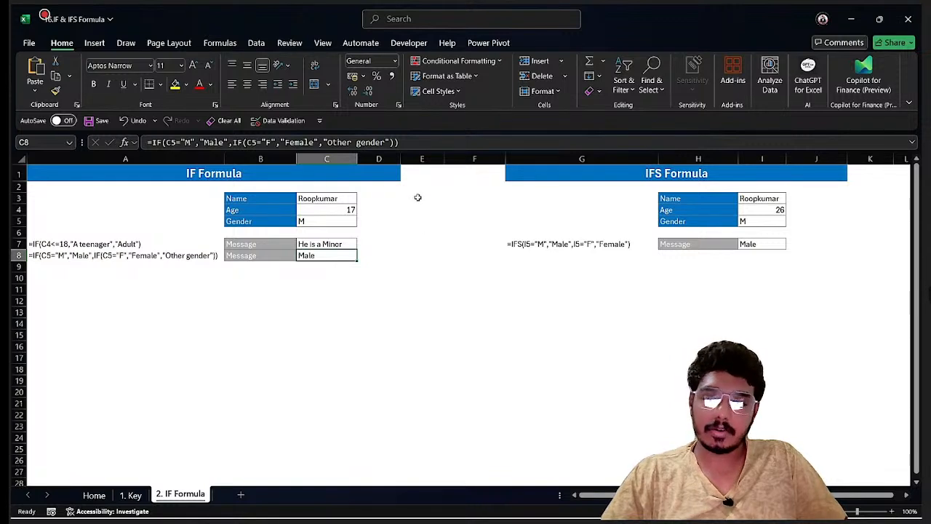
{"action": "left_click", "coordinate": [307, 222]}
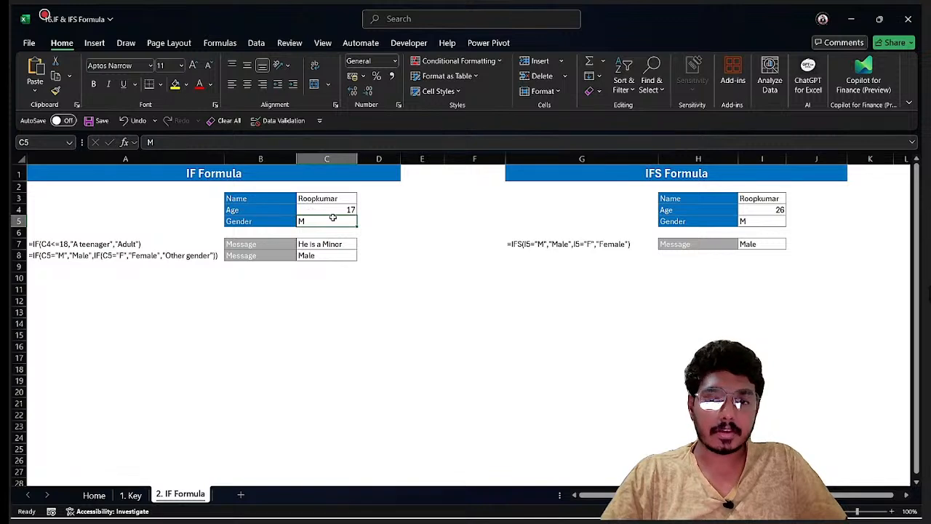
{"action": "left_click", "coordinate": [326, 256]}
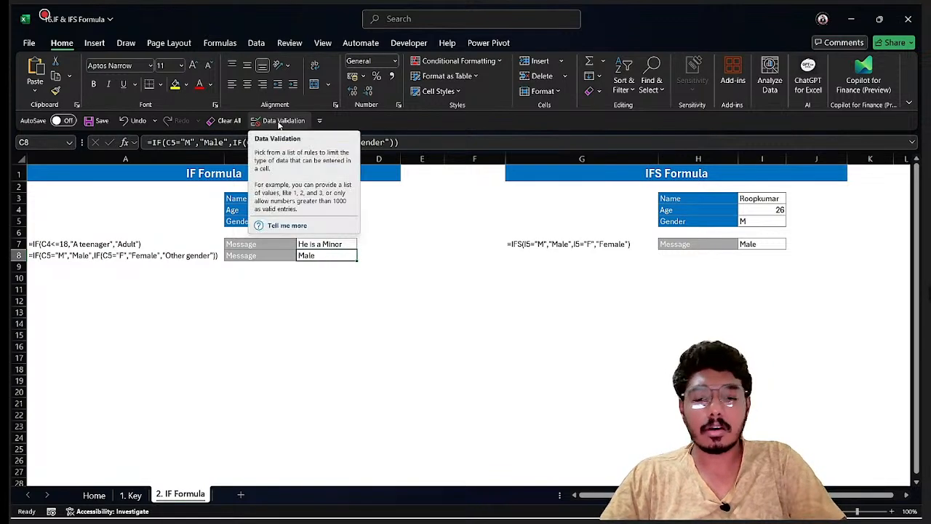
{"action": "type", "text": "="}
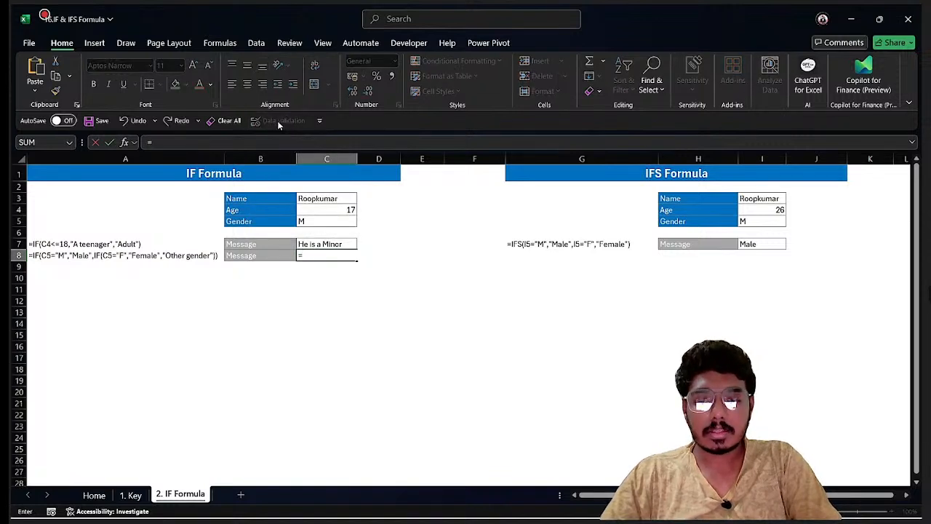
{"action": "type", "text": "IF("}
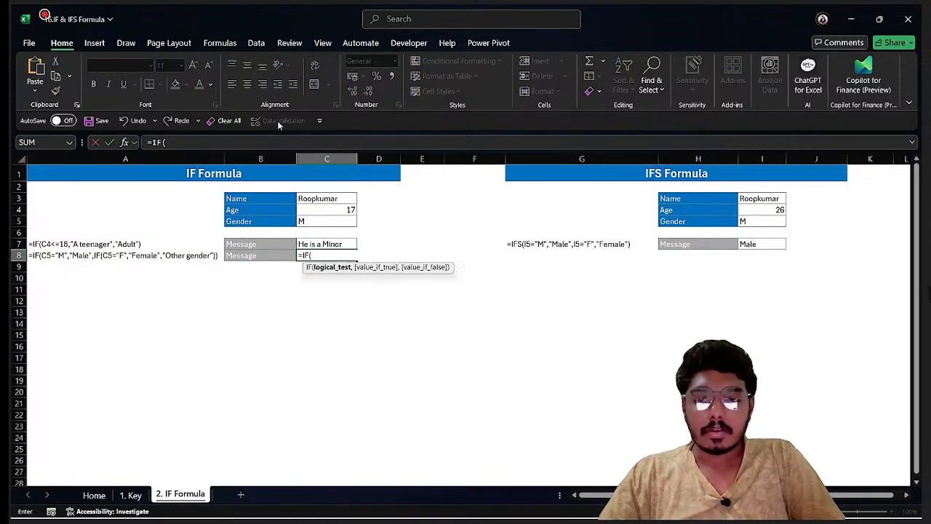
{"action": "left_click", "coordinate": [310, 223]}
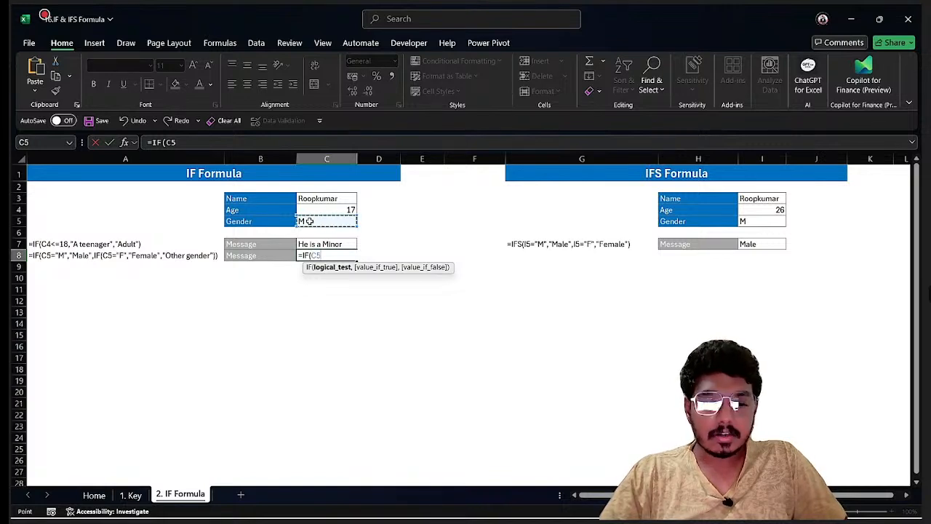
{"action": "type", "text": "="}
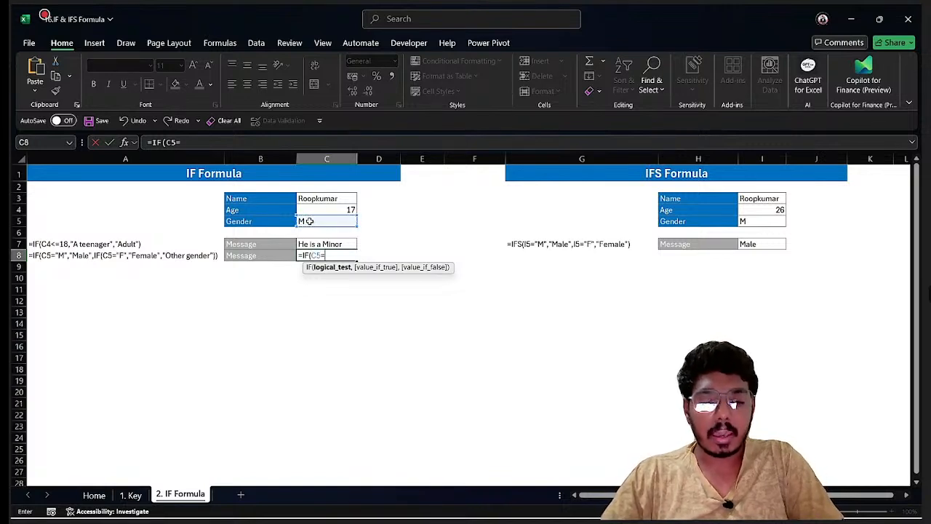
{"action": "type", "text": "\"M\""}
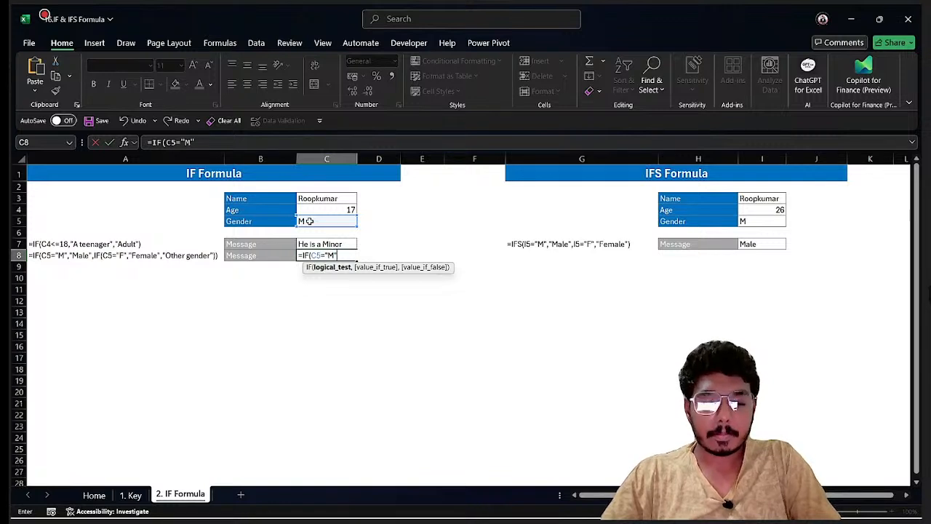
Enter "He is a Male" as the value if true in the C8 IF formula
{"action": "type", "text": ",\""}
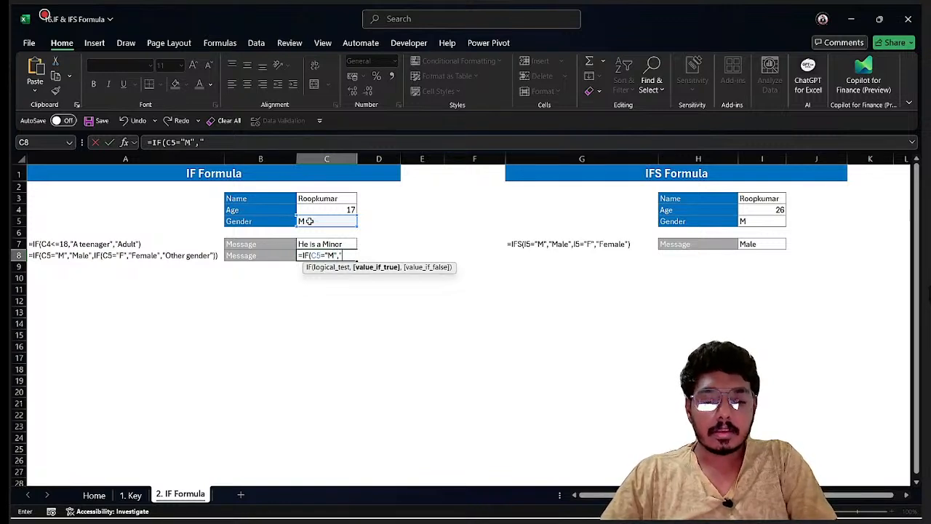
{"action": "type", "text": "He is a "}
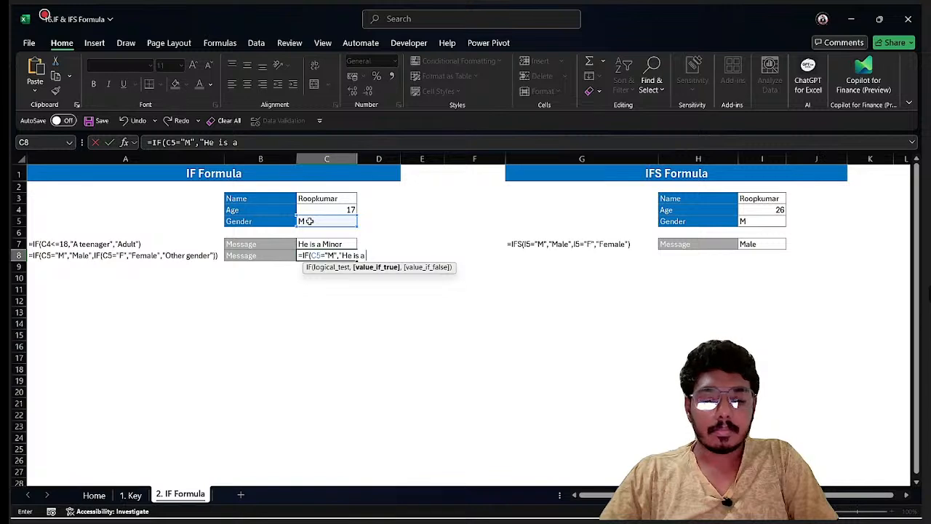
{"action": "type", "text": "Male"}
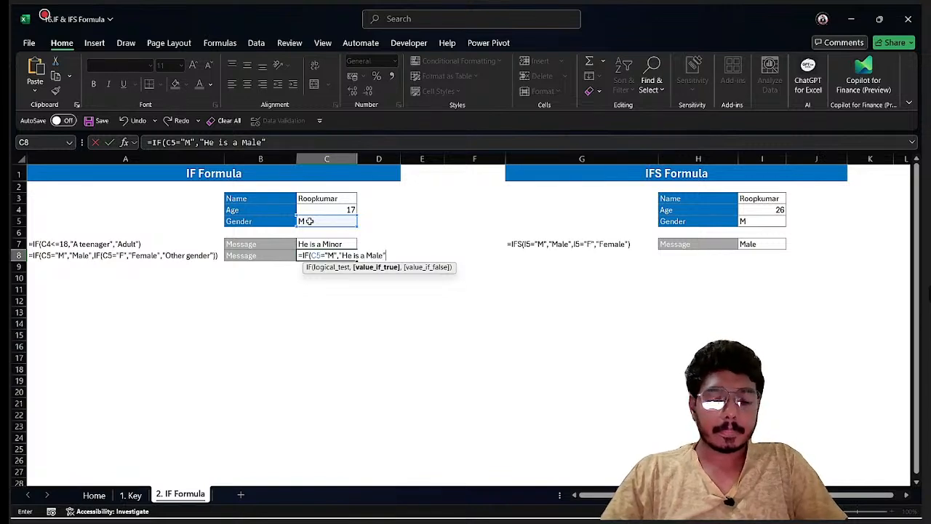
{"action": "type", "text": "\","}
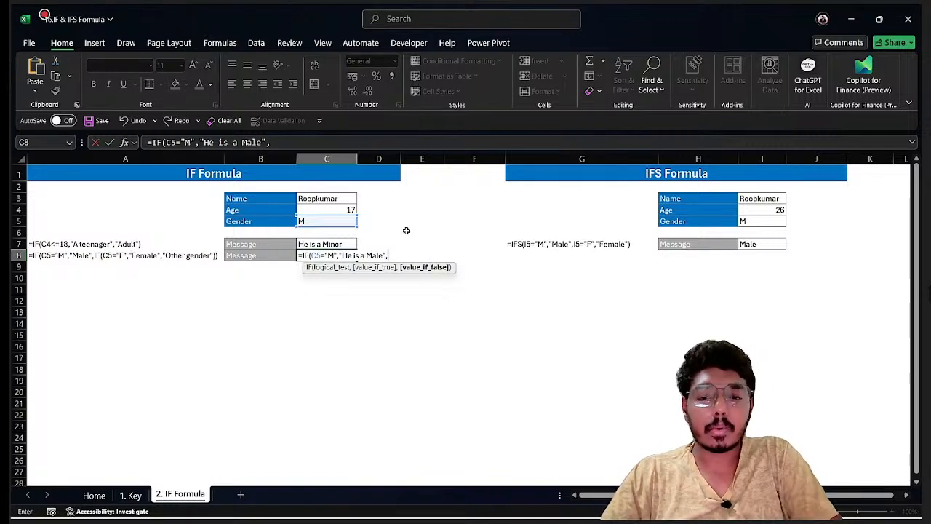
Nest a second IF as the value if false in C8, testing C5="F" and returning "She is a female" if true
{"action": "type", "text": "IF("}
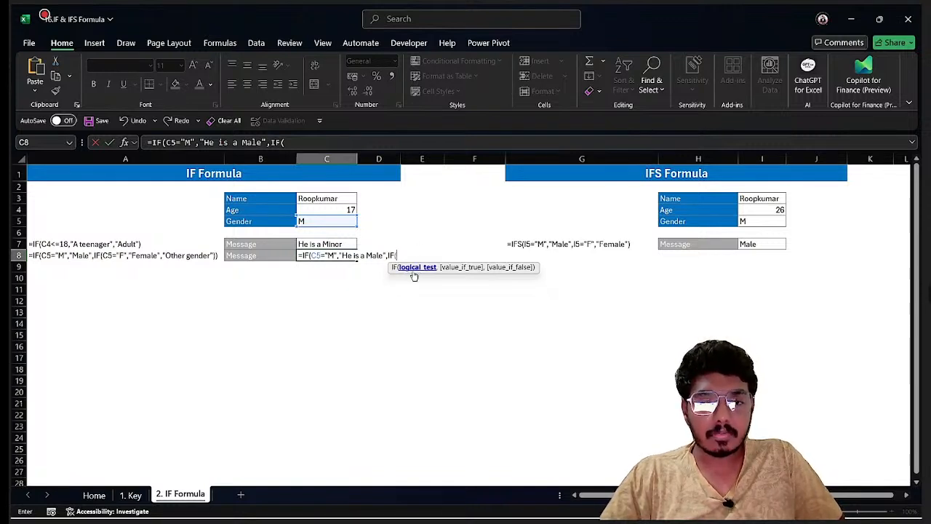
{"action": "left_click", "coordinate": [307, 221]}
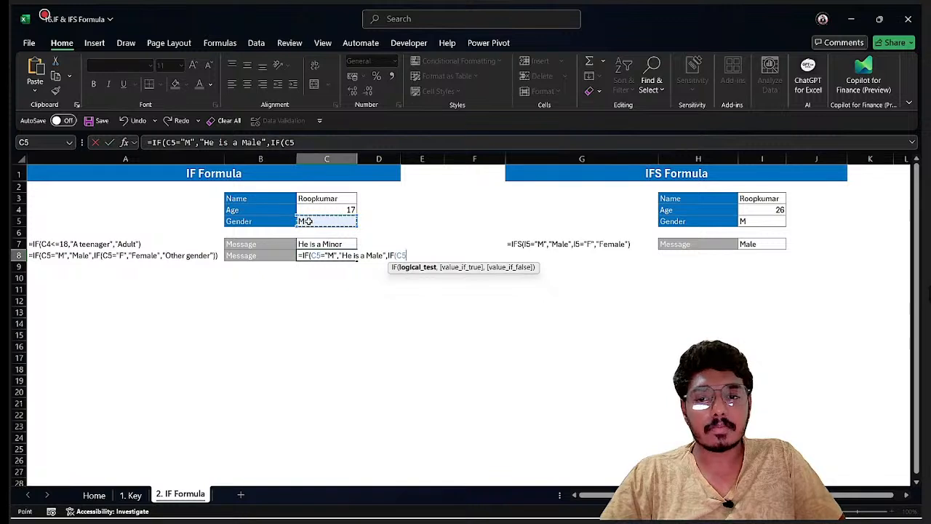
{"action": "type", "text": "=\"F"}
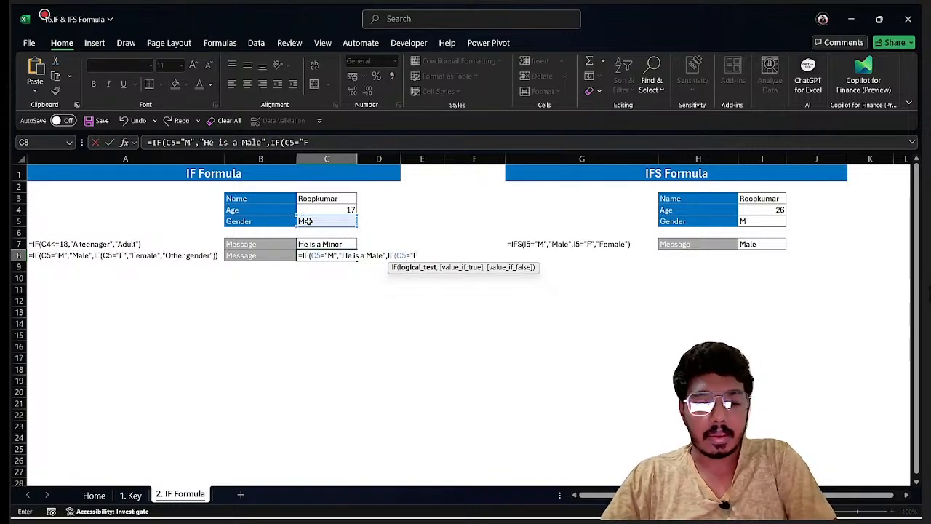
{"action": "type", "text": "\","}
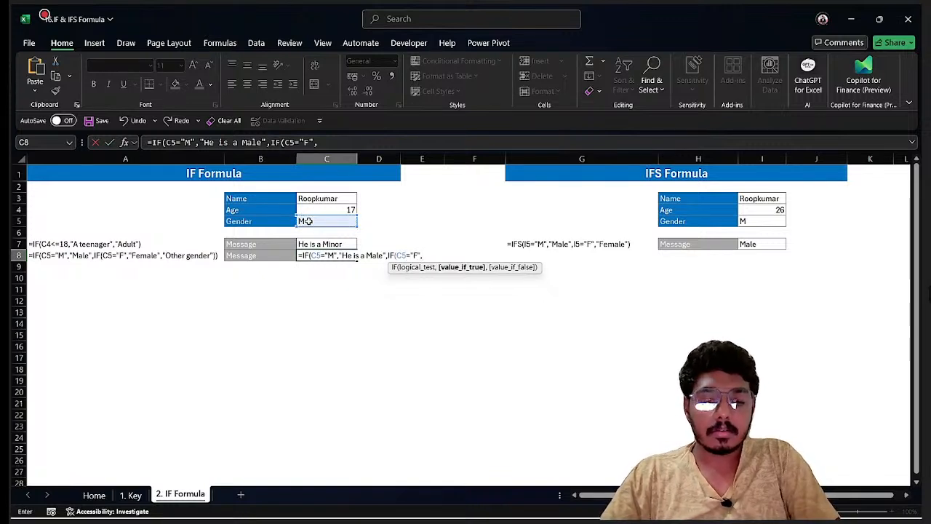
{"action": "type", "text": "\"She is"}
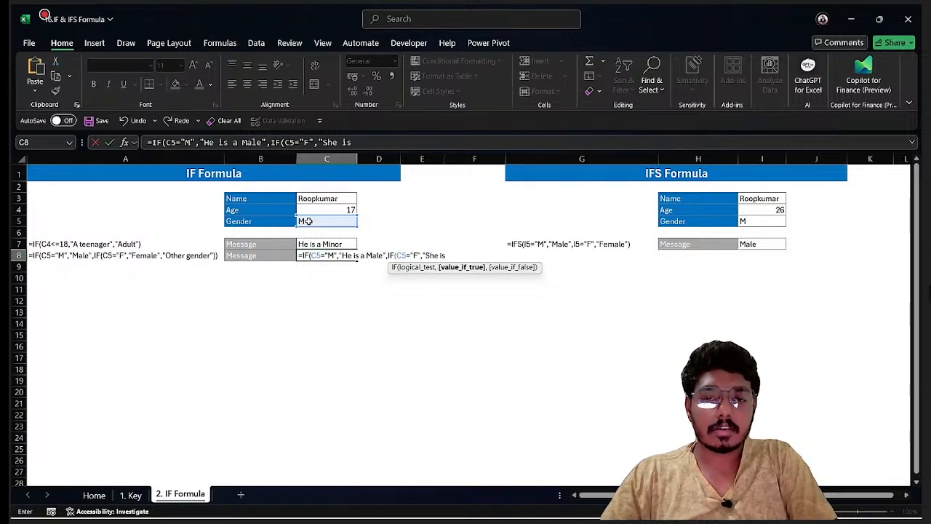
{"action": "type", "text": " a femal"}
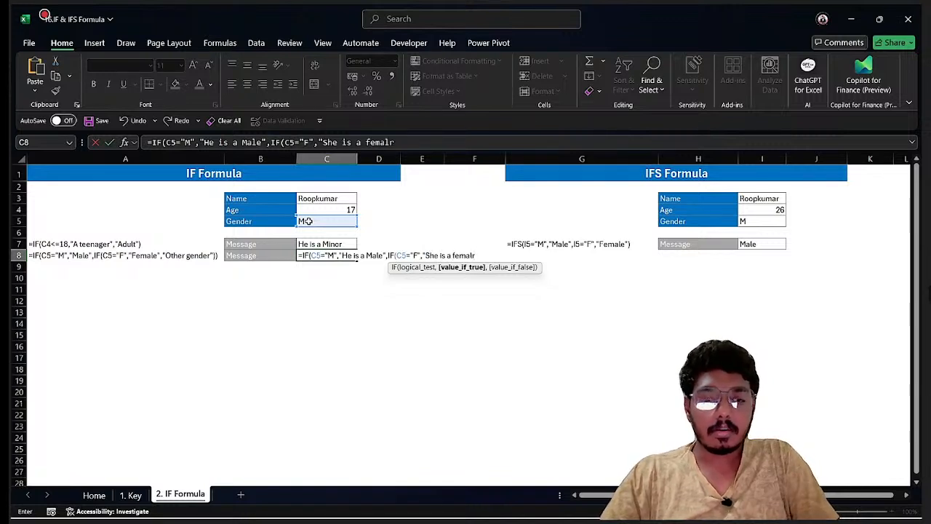
{"action": "type", "text": "e\""}
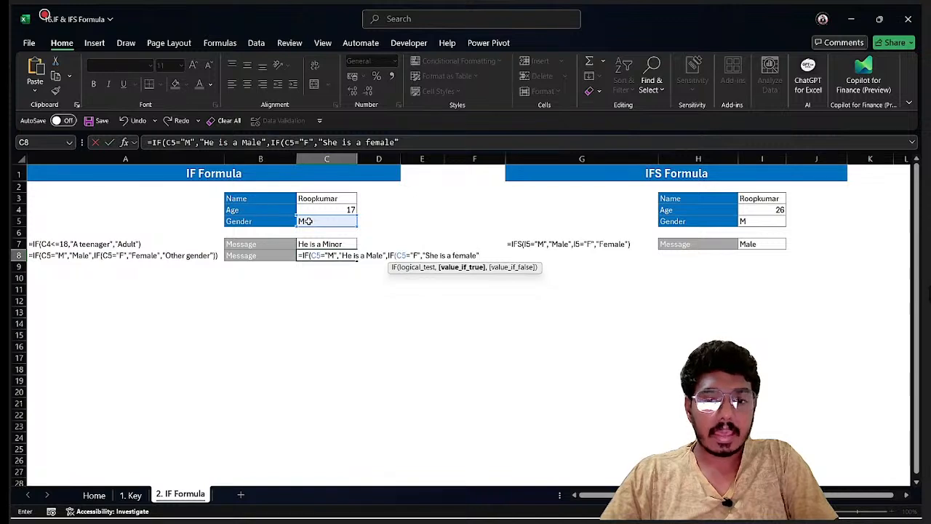
Complete the nested C8 formula with "Other Gender" as the inner IF's value if false
{"action": "type", "text": ","}
{"action": "type", "text": "\"O"}
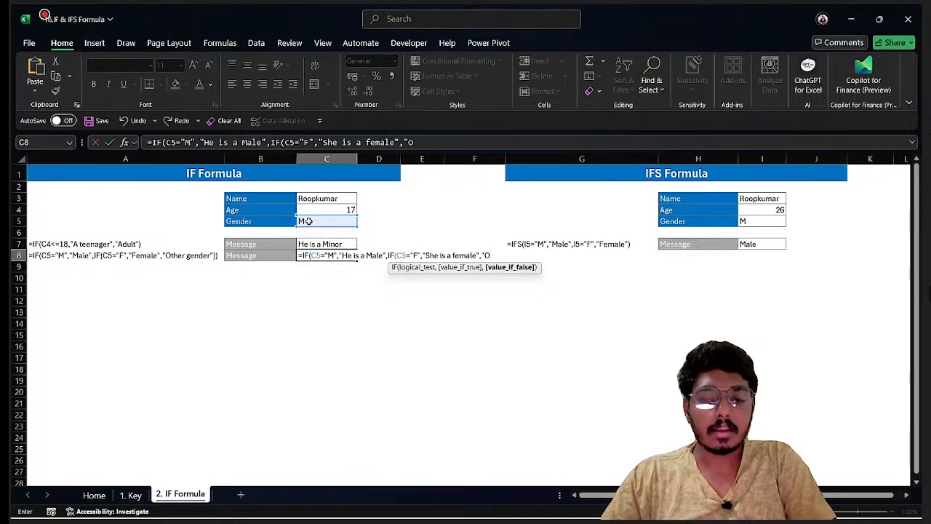
{"action": "type", "text": "ther Gen"}
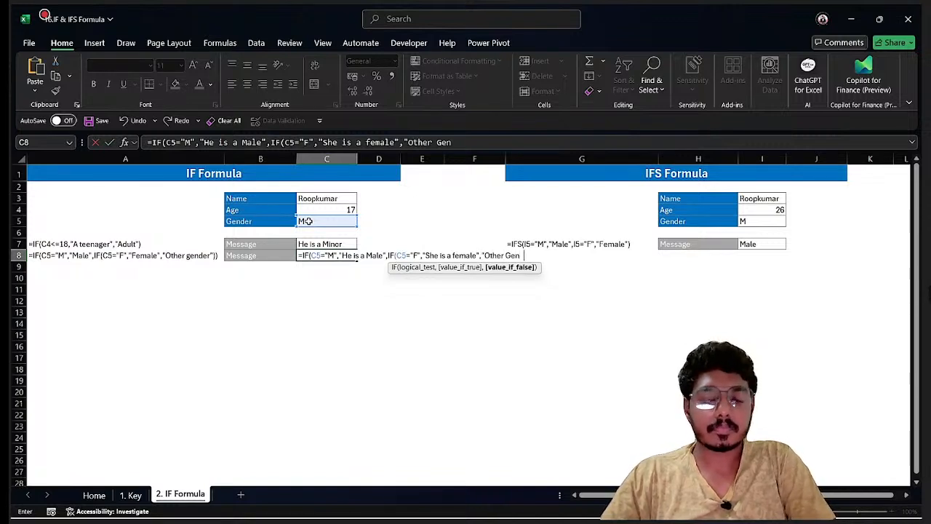
{"action": "type", "text": "der"}
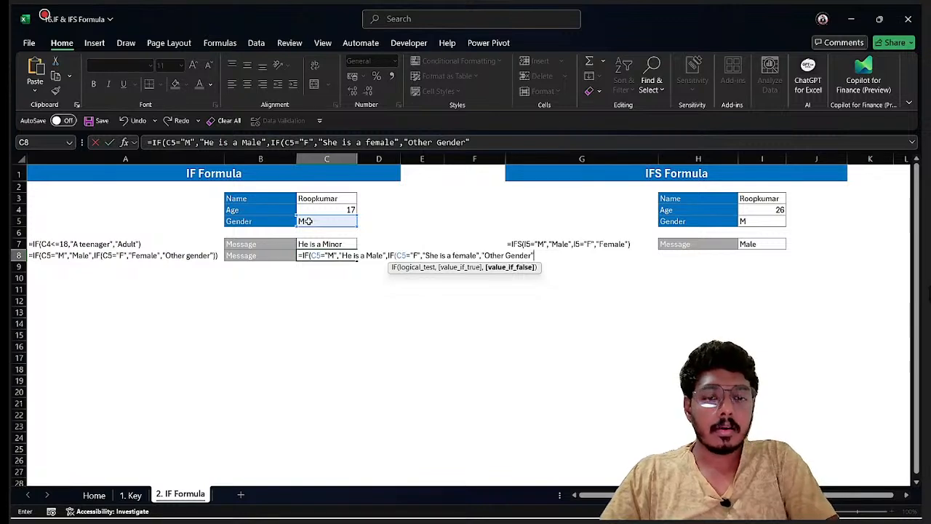
{"action": "type", "text": "\")"}
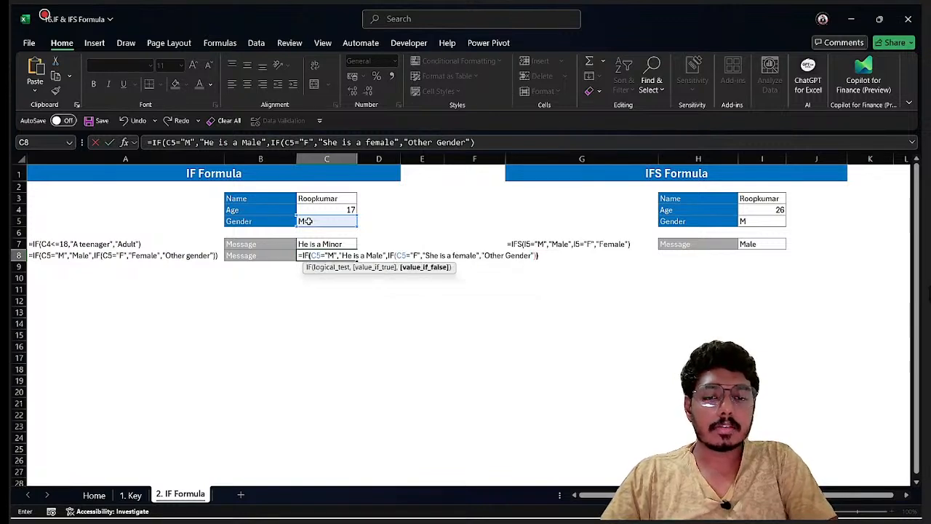
{"action": "type", "text": ")"}
{"action": "key", "text": "Return"}
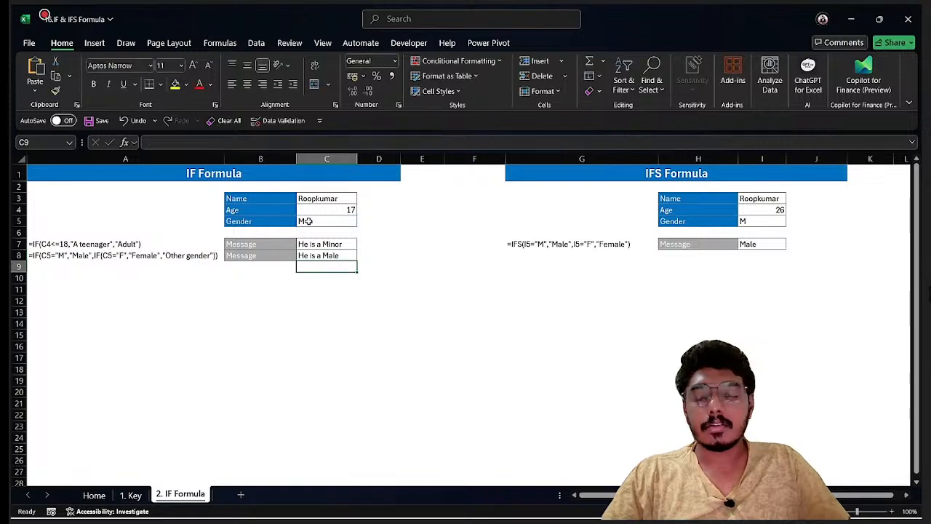
Test the gender message formula in C8 by setting the gender in C5 to F
{"action": "left_click", "coordinate": [326, 256]}
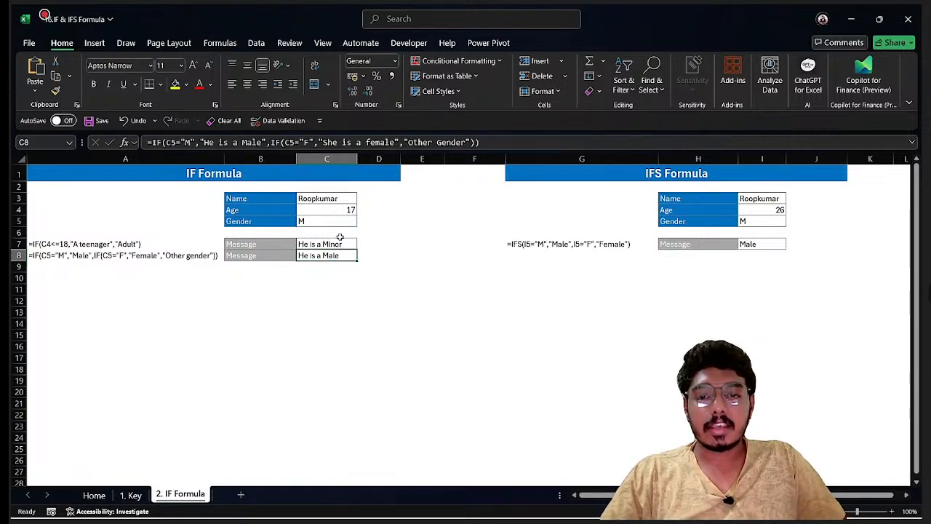
{"action": "left_click", "coordinate": [339, 220]}
{"action": "type", "text": "F"}
{"action": "key", "text": "Return"}
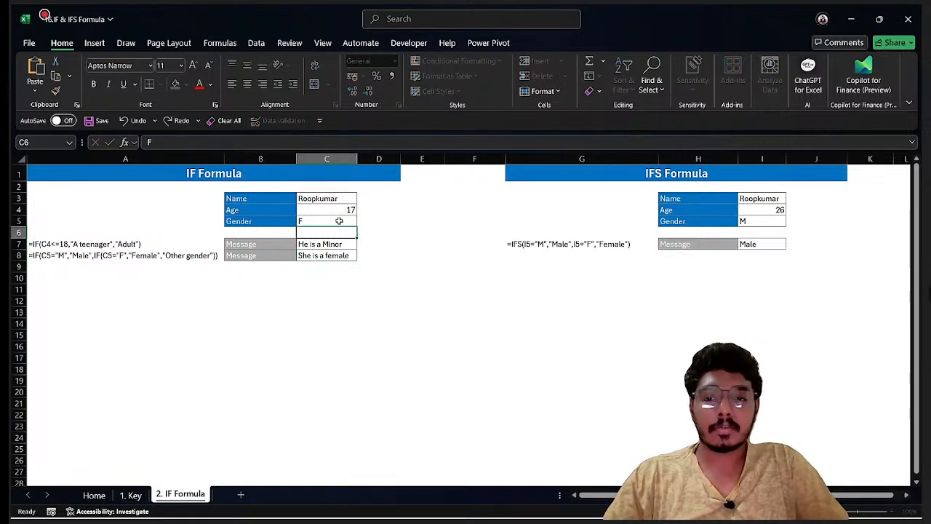
Set the gender in C5 to A and check the message formula in C8
{"action": "left_click", "coordinate": [325, 224]}
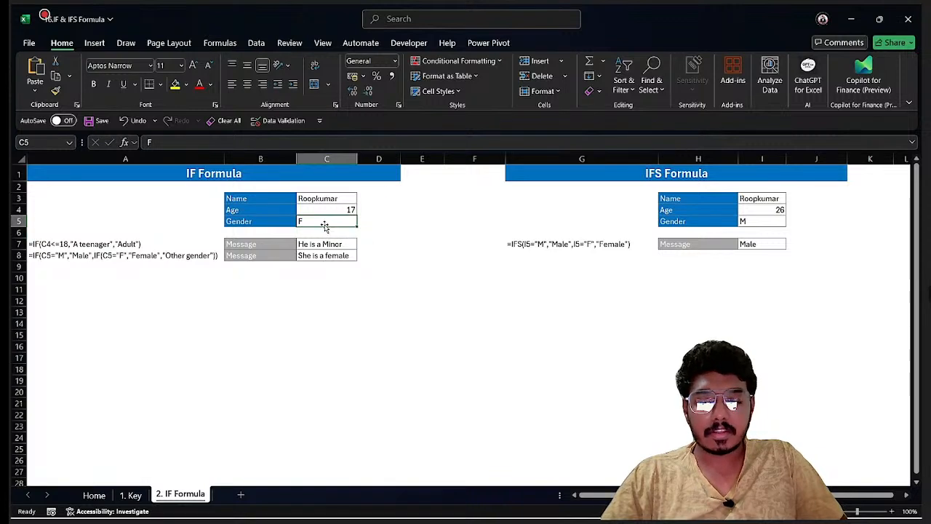
{"action": "type", "text": "A"}
{"action": "left_click", "coordinate": [457, 222]}
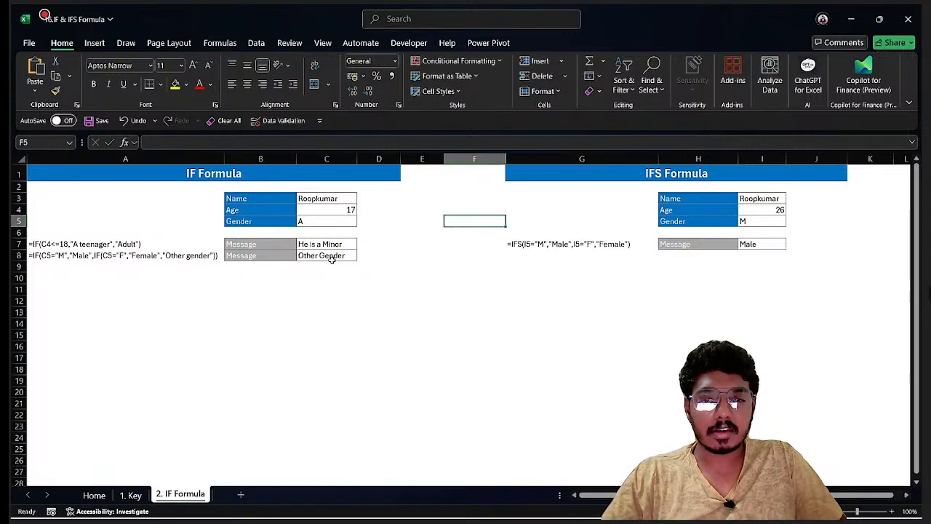
{"action": "left_click", "coordinate": [331, 259]}
{"action": "left_click", "coordinate": [324, 222]}
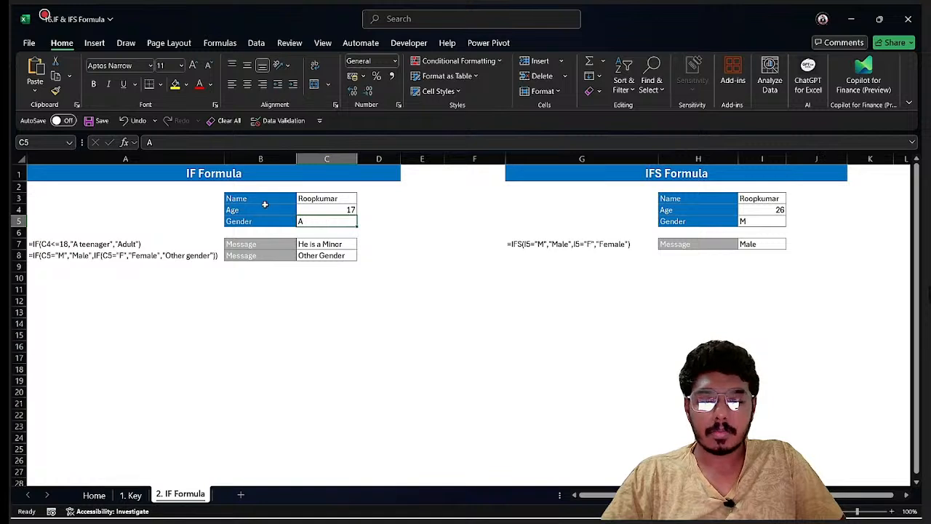
{"action": "left_click", "coordinate": [322, 258]}
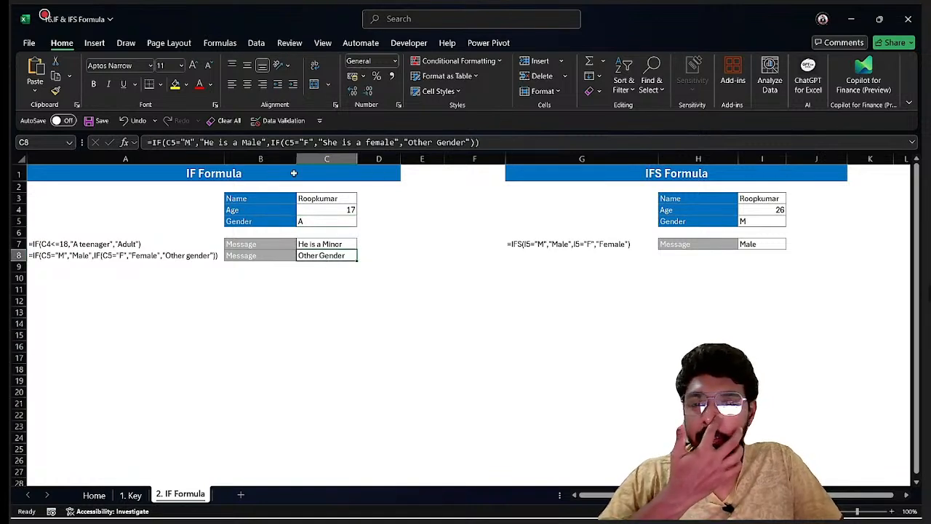
Set the gender in C5 to M and review the sample nested IF formula in A8
{"action": "left_click", "coordinate": [320, 222]}
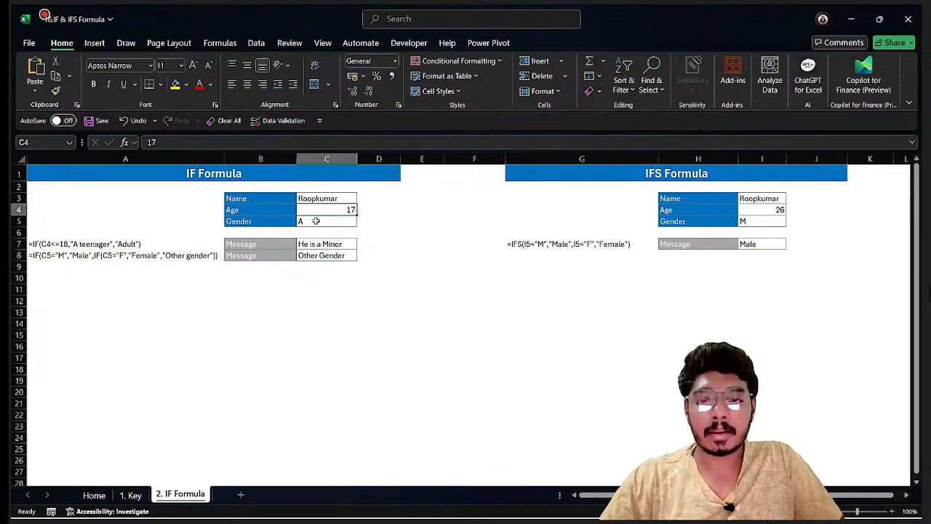
{"action": "type", "text": "M"}
{"action": "key", "text": "Return"}
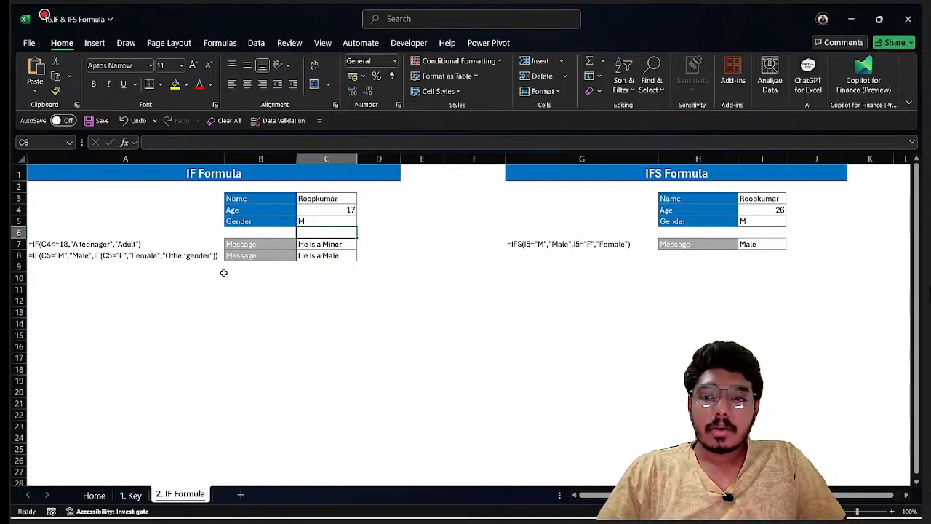
{"action": "left_click", "coordinate": [50, 255]}
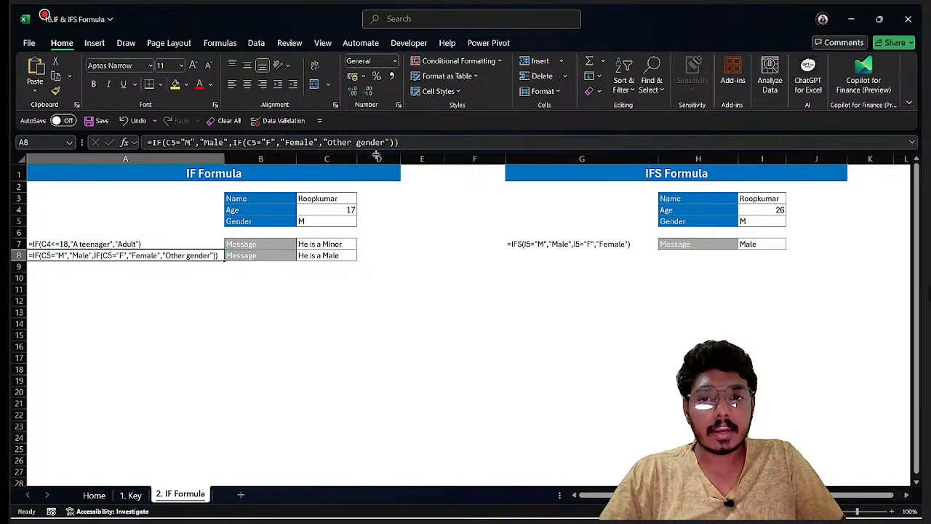
Start an IFS formula in I7 whose first test, I5="M", returns "Male"
{"action": "left_click", "coordinate": [754, 246]}
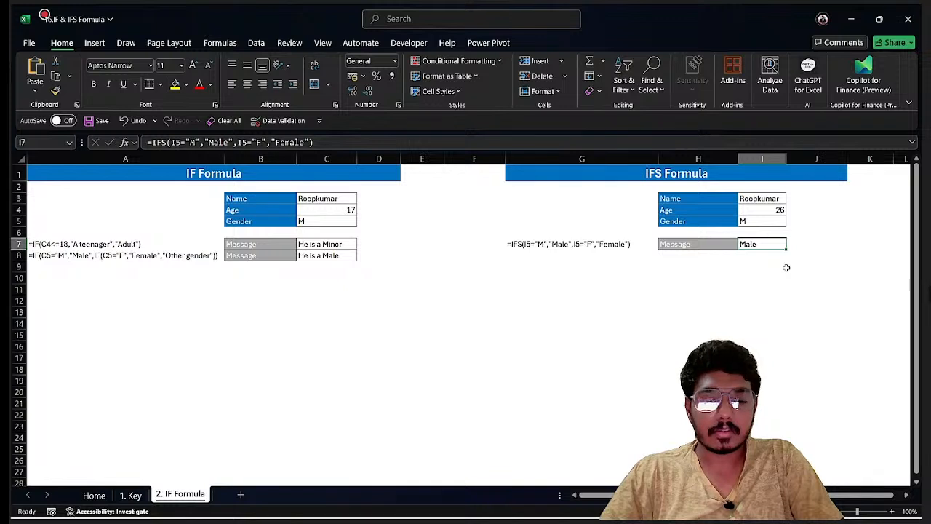
{"action": "type", "text": "=ifs"}
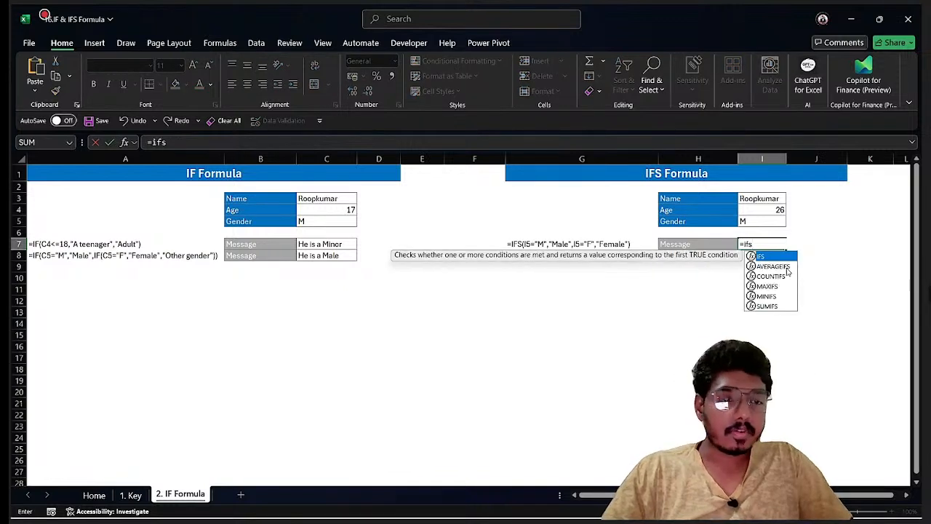
{"action": "key", "text": "Tab"}
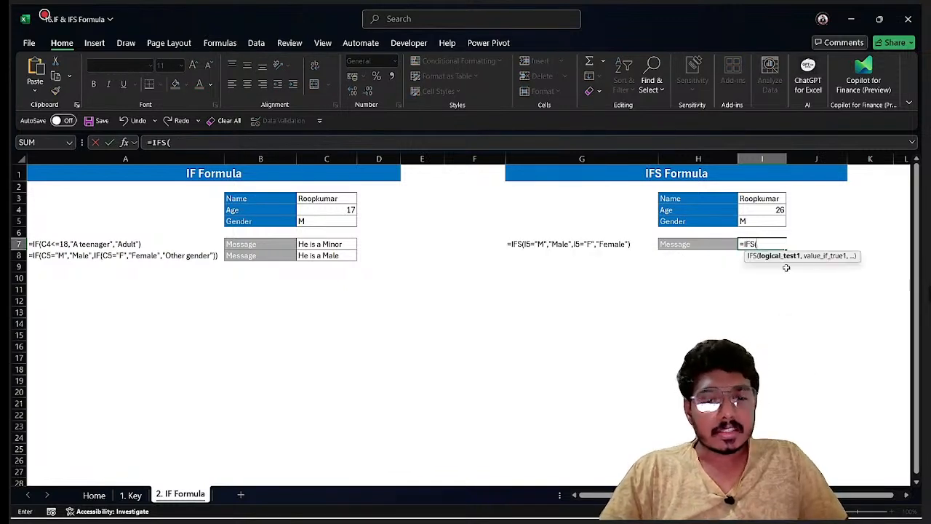
{"action": "left_click", "coordinate": [769, 220]}
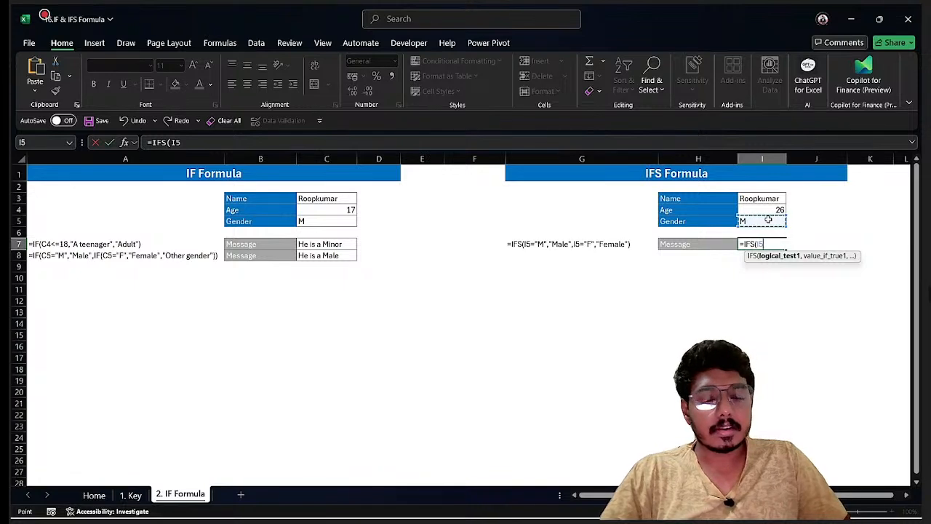
{"action": "type", "text": "="}
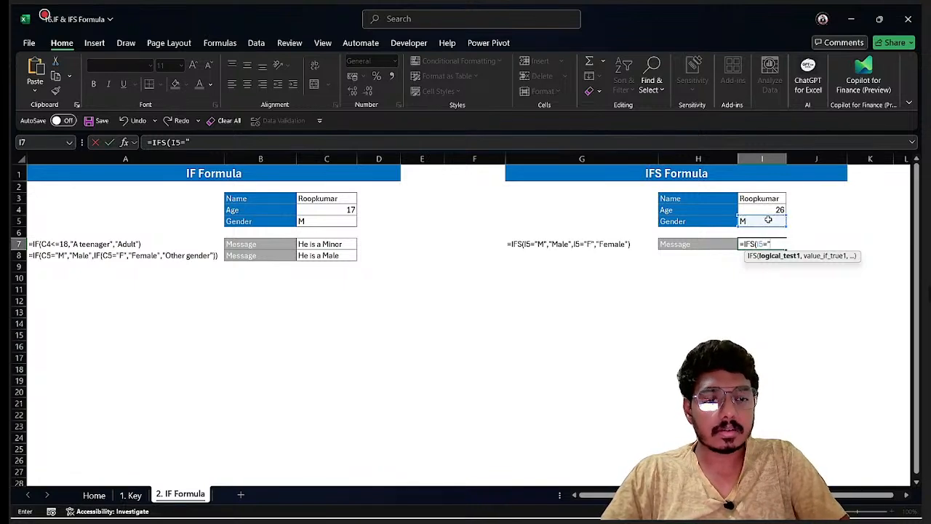
{"action": "type", "text": "\"M\""}
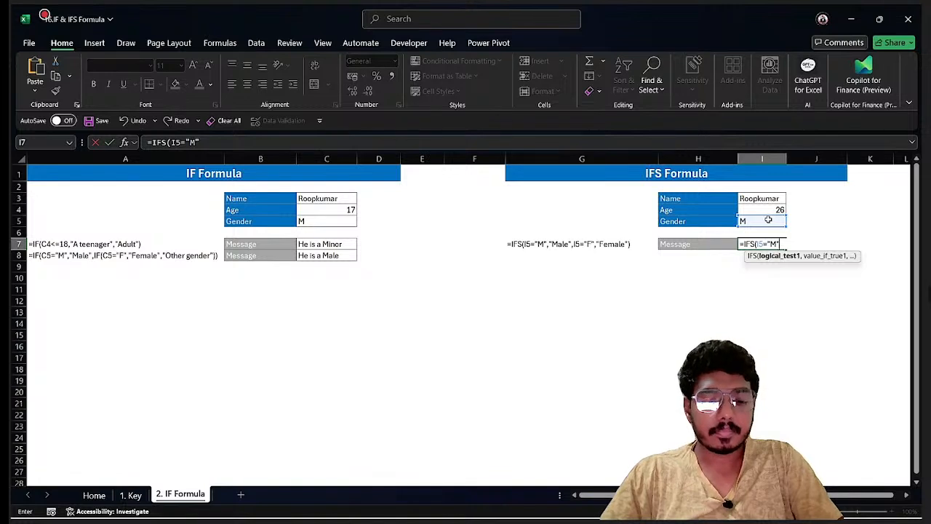
{"action": "type", "text": ",\"Ma"}
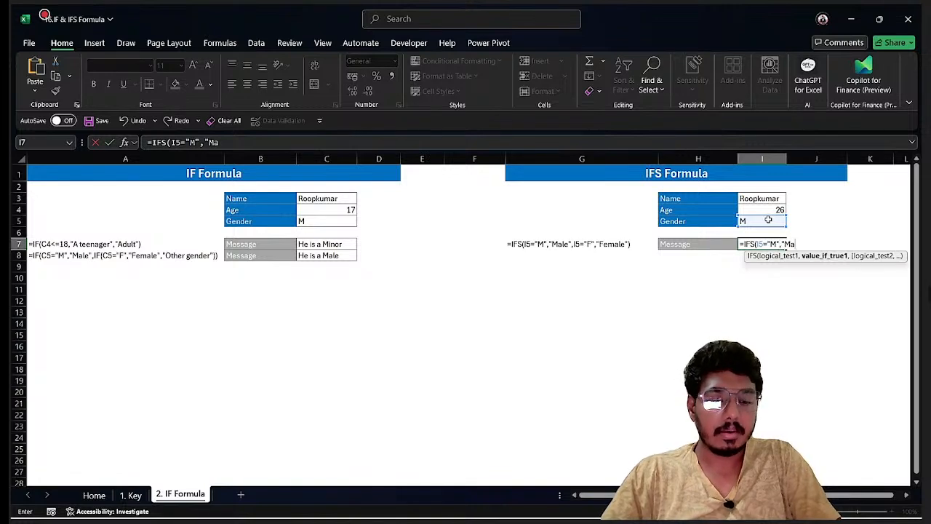
{"action": "type", "text": "le\""}
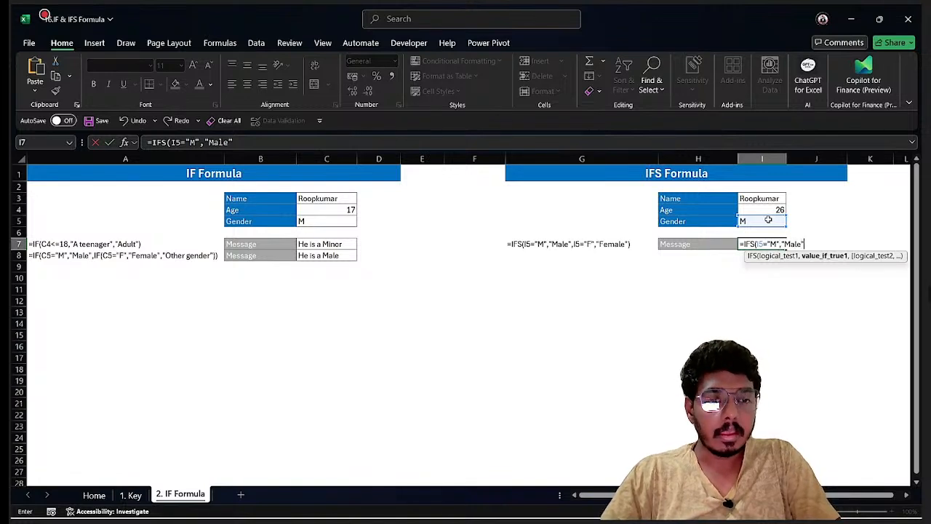
Add the second test I5="F" returning "Female" to the I7 formula and complete it
{"action": "type", "text": ","}
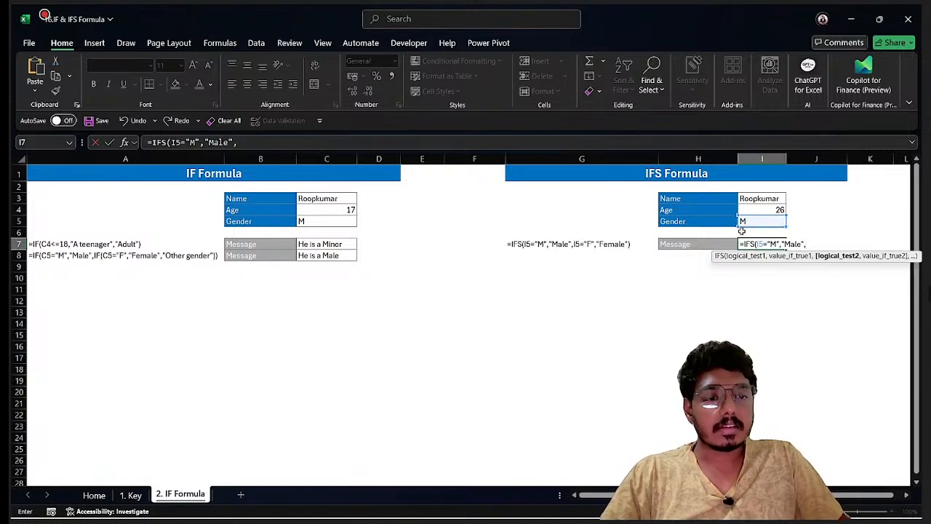
{"action": "left_click", "coordinate": [745, 221]}
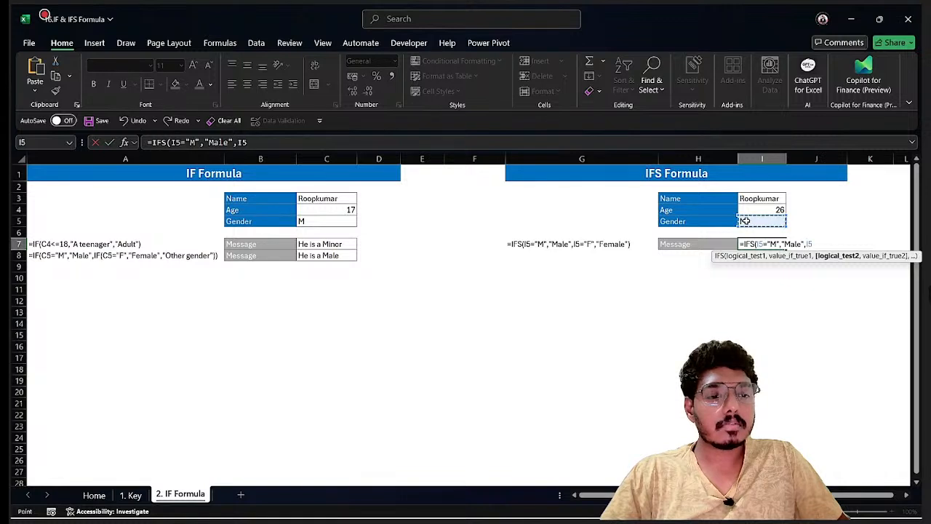
{"action": "type", "text": "="}
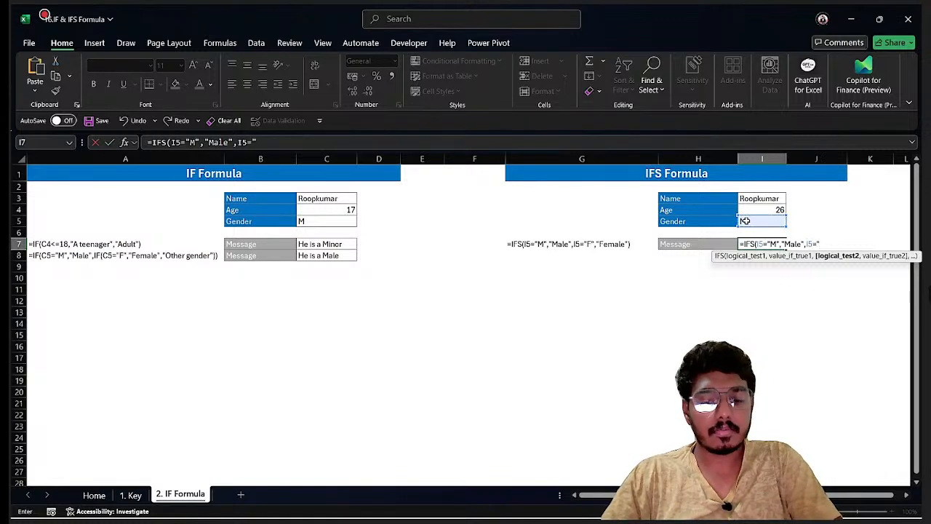
{"action": "type", "text": "\"F\","}
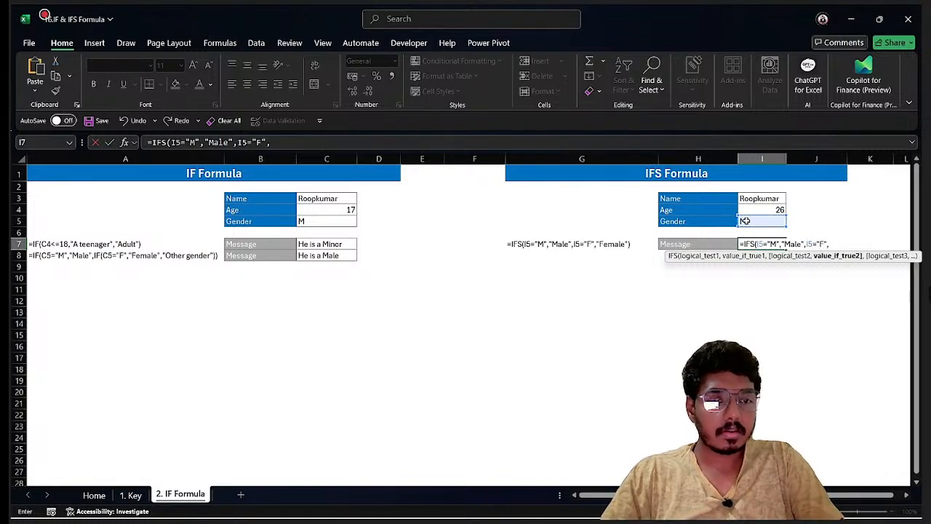
{"action": "type", "text": "Female"}
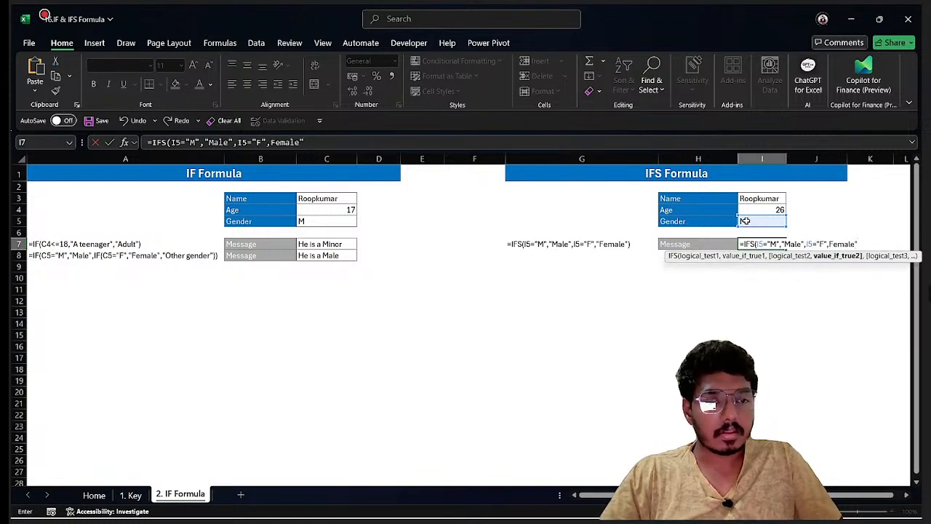
{"action": "left_click", "coordinate": [831, 245]}
{"action": "type", "text": "\""}
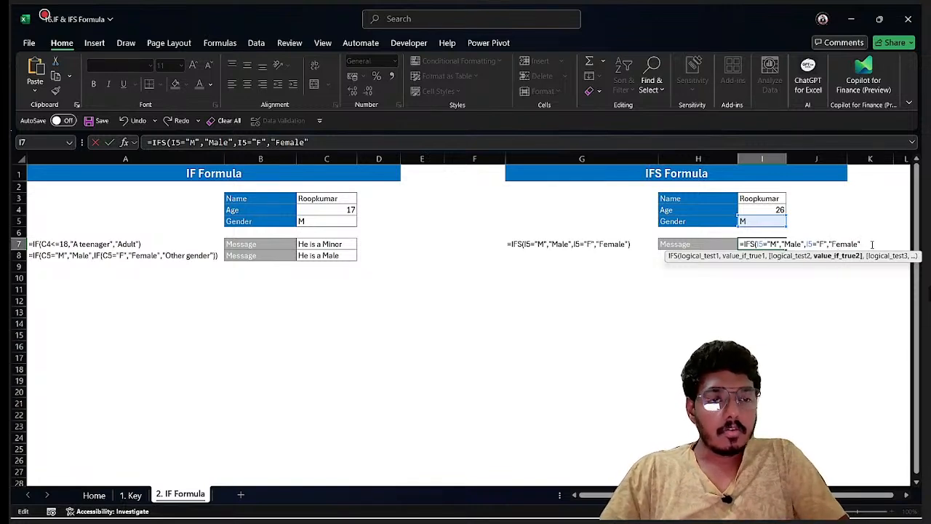
{"action": "type", "text": ","}
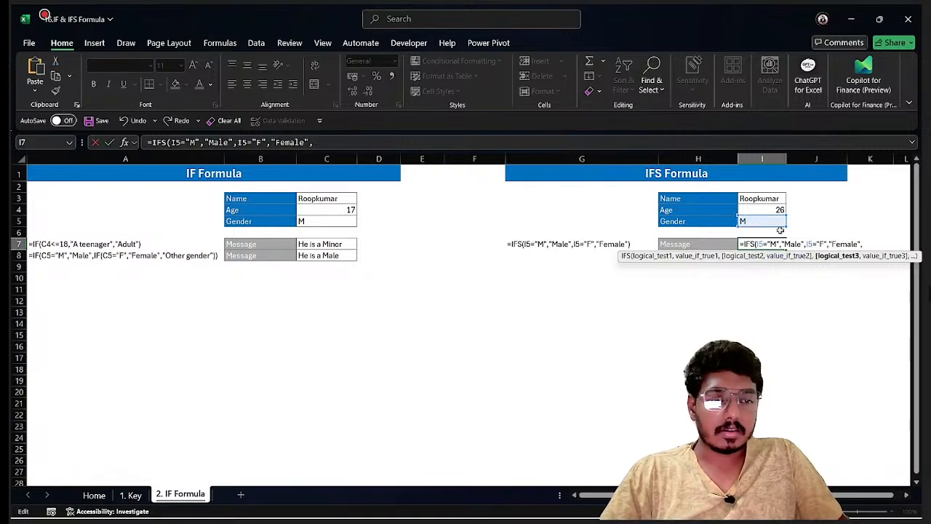
{"action": "key", "text": "BackSpace"}
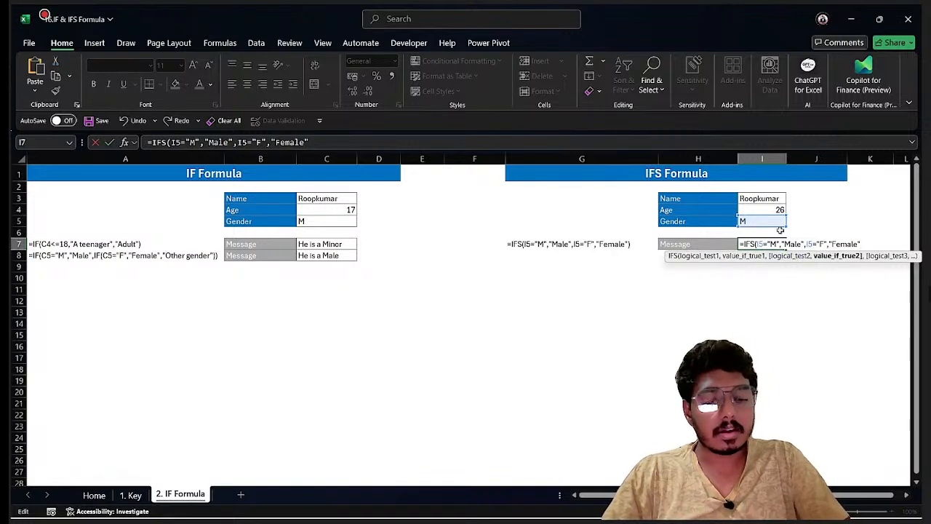
{"action": "type", "text": ")"}
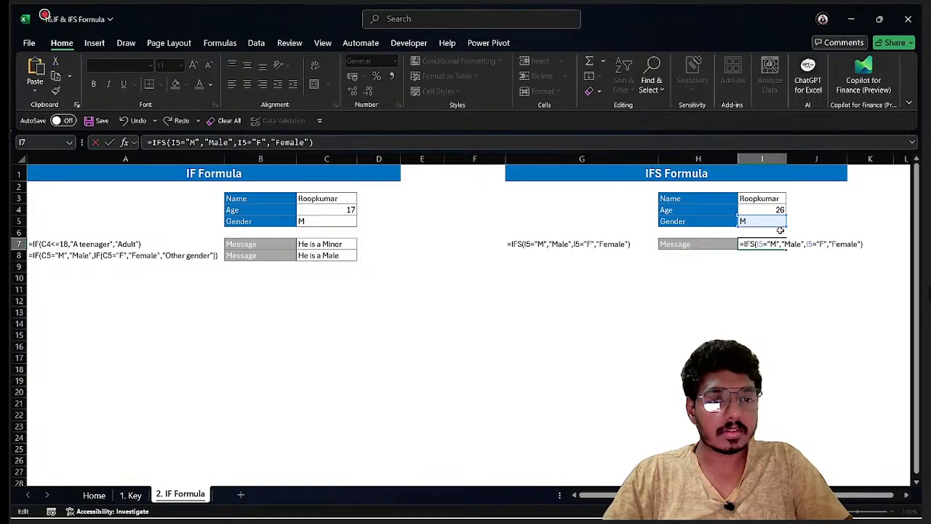
{"action": "key", "text": "Return"}
Test the IFS message in I7 by setting the gender in I5 to F and back to M
{"action": "left_click", "coordinate": [758, 223]}
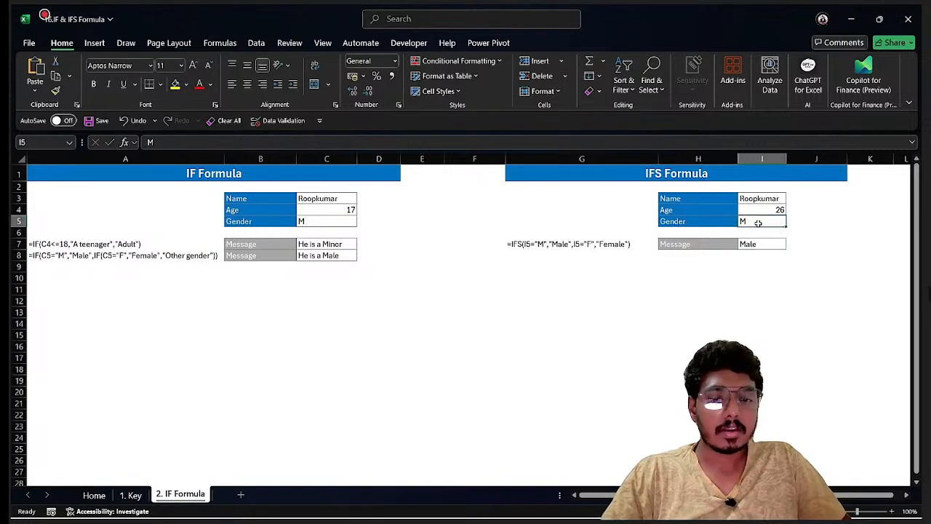
{"action": "type", "text": "F"}
{"action": "key", "text": "Return"}
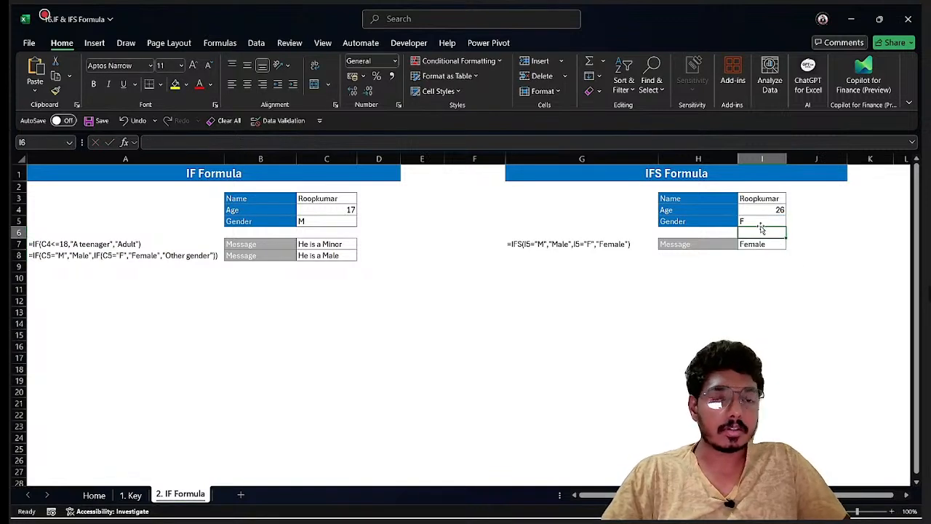
{"action": "left_click", "coordinate": [766, 220]}
{"action": "type", "text": "M"}
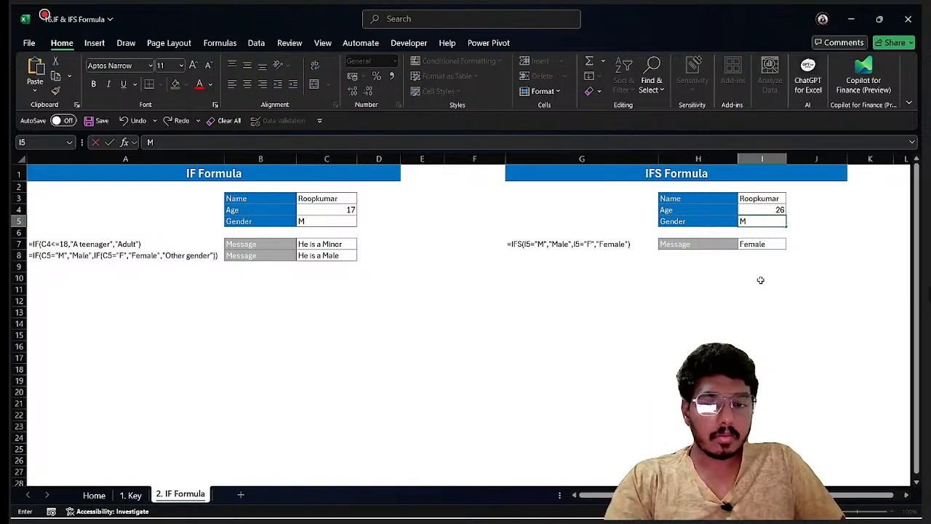
{"action": "key", "text": "Return"}
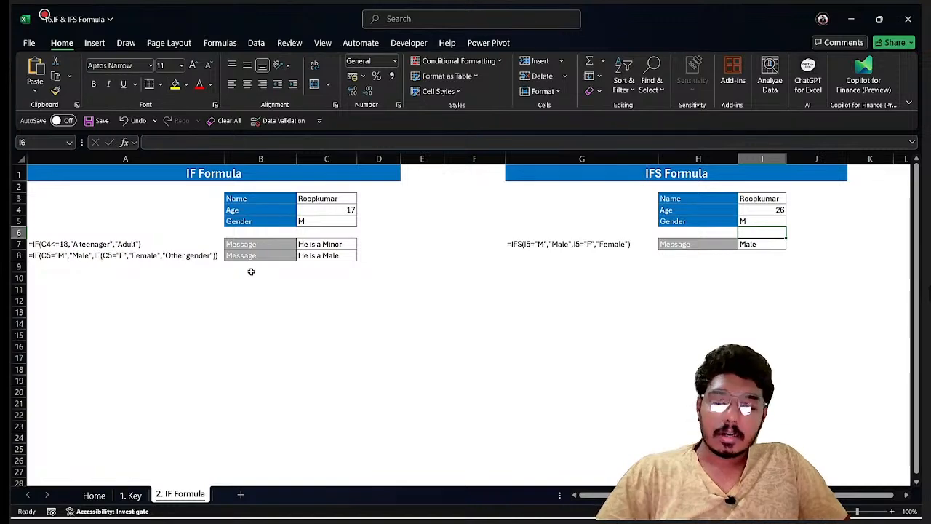
Switch to the 17.Subtotal Formula (1) workbook and open its 2. Subtotal Formula sheet
{"action": "key", "text": "alt+Tab"}
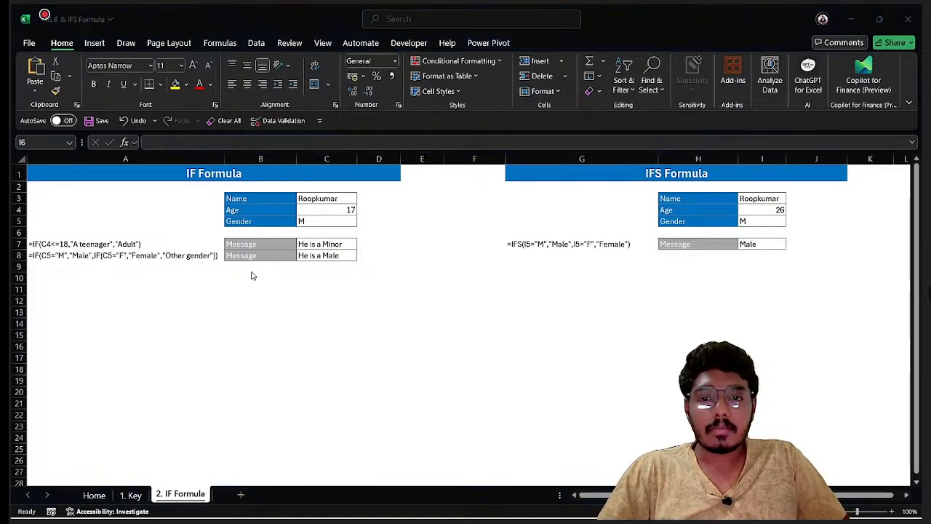
{"action": "key", "text": "alt+Tab"}
{"action": "key", "text": "Tab"}
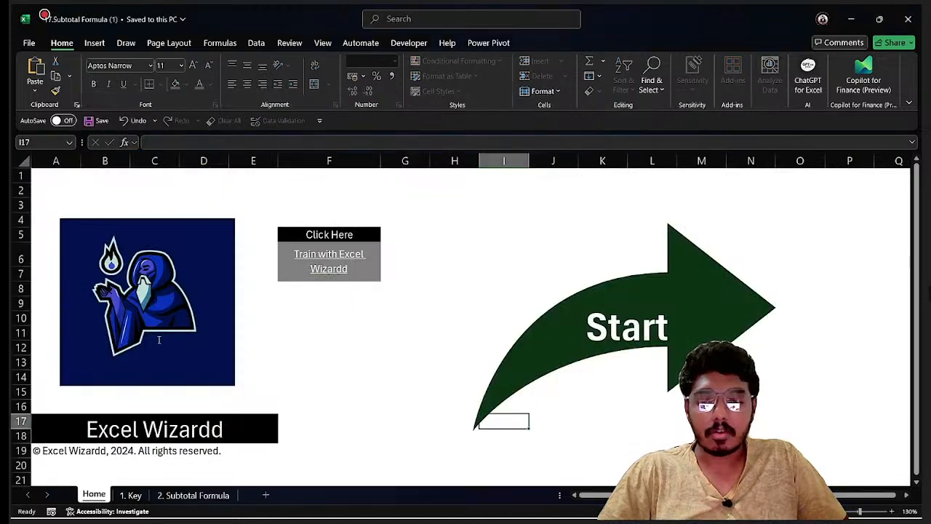
{"action": "key", "text": "alt"}
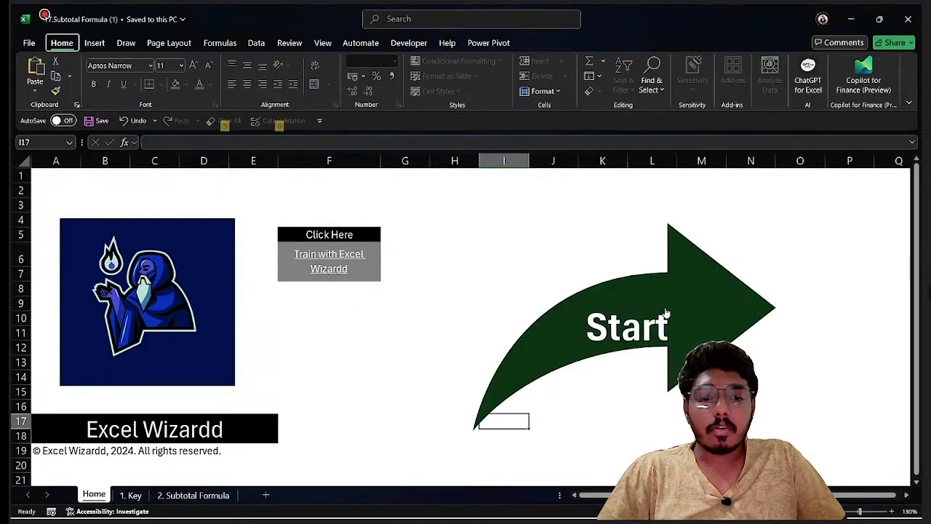
{"action": "left_click", "coordinate": [668, 311]}
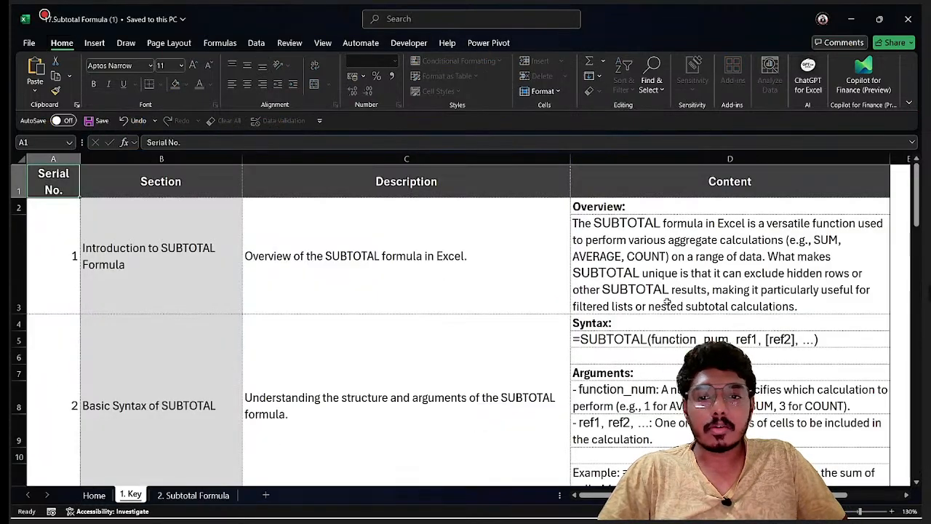
{"action": "left_click", "coordinate": [194, 495]}
Delete the SUBTOTAL formula in C3 and remove the filter from the Region, Product and Sales table
{"action": "left_click", "coordinate": [182, 191]}
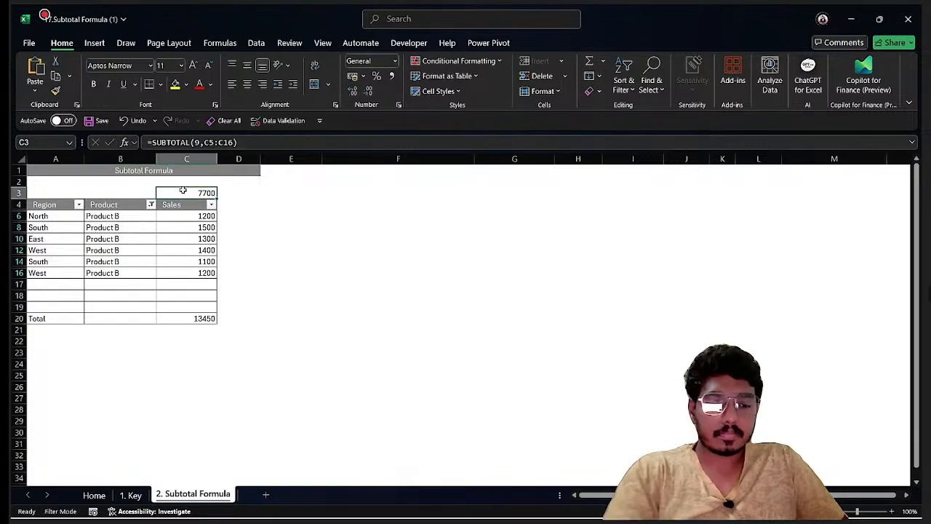
{"action": "key", "text": "Delete"}
{"action": "left_click", "coordinate": [106, 206]}
{"action": "key", "text": "ctrl+shift+l"}
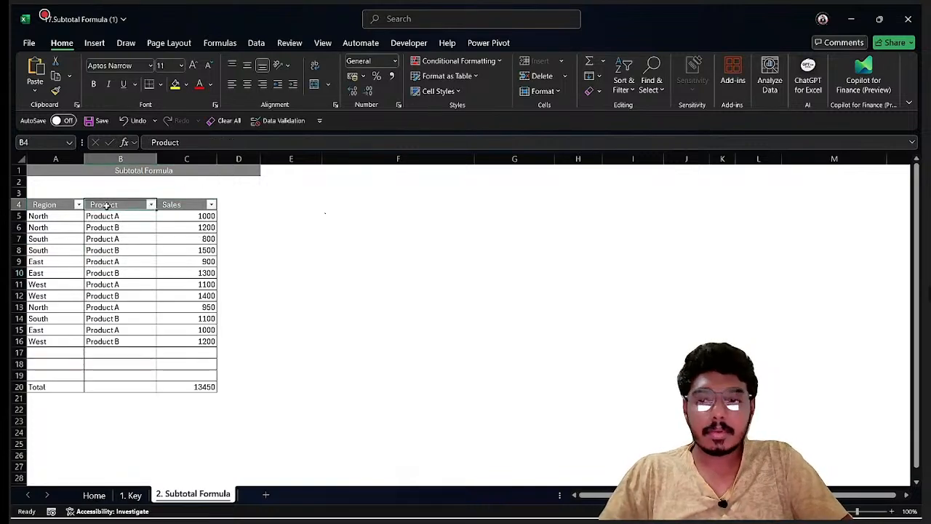
{"action": "left_click", "coordinate": [192, 224]}
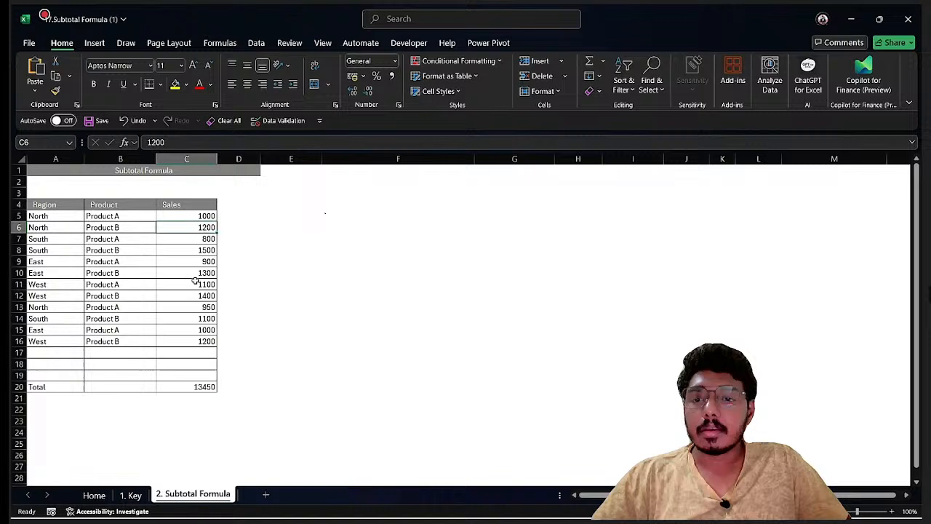
Enter a SUM formula over C5:C16 in the Total row's Sales cell C20
{"action": "left_click", "coordinate": [198, 387]}
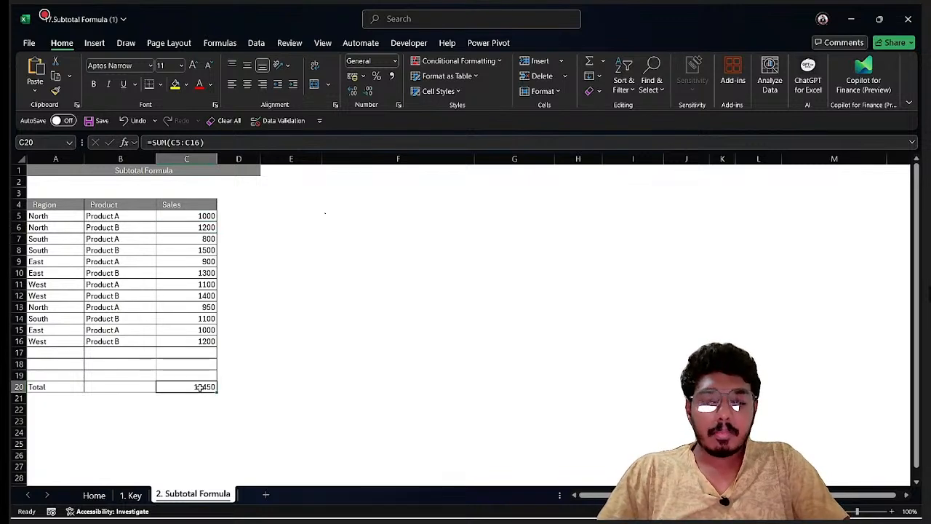
{"action": "type", "text": "=sum"}
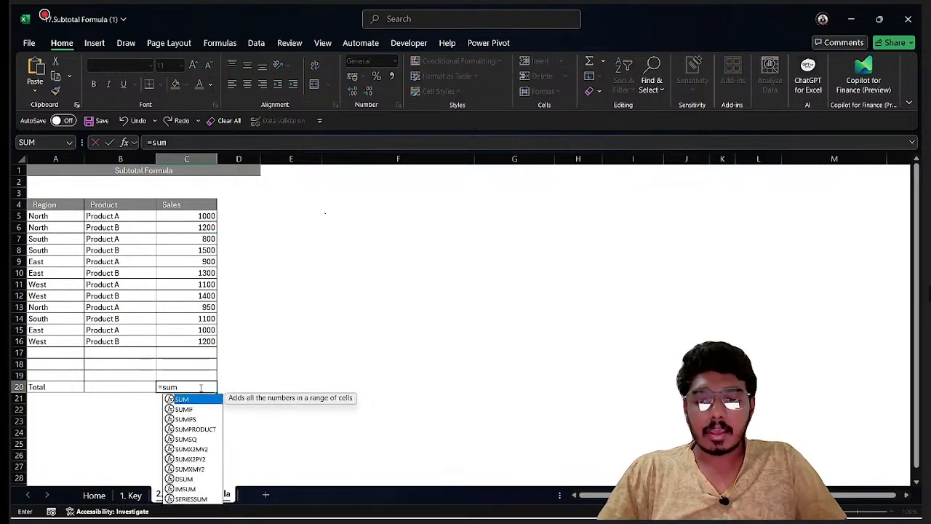
{"action": "key", "text": "Tab"}
{"action": "left_click_drag", "start_coordinate": [199, 216], "coordinate": [209, 342]}
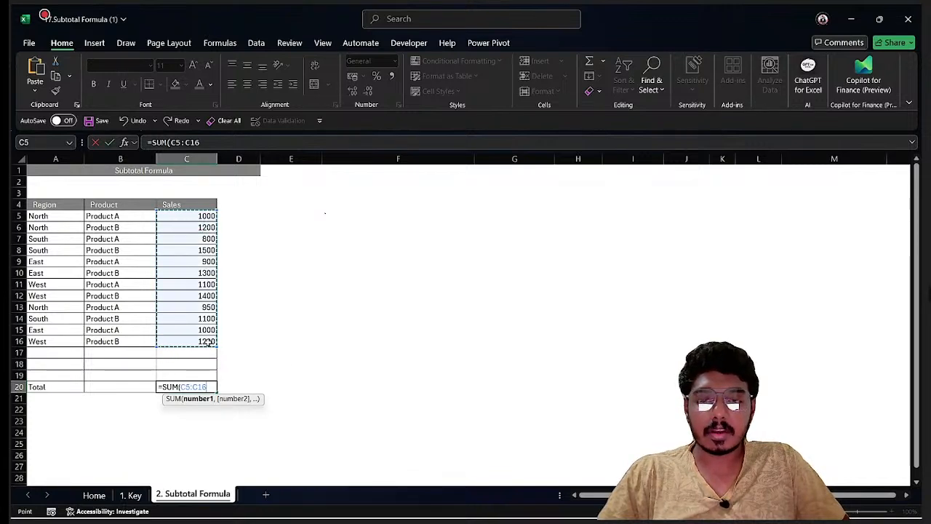
{"action": "key", "text": "Return"}
{"action": "left_click", "coordinate": [203, 387]}
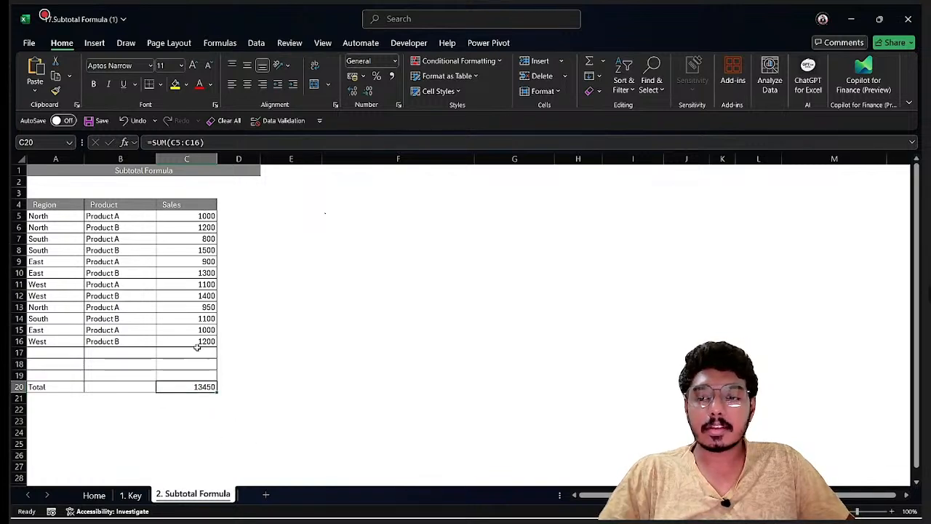
Turn on filtering for the sales table and filter the Product column to Product A only
{"action": "left_click", "coordinate": [99, 205]}
{"action": "key", "text": "ctrl+shift+l"}
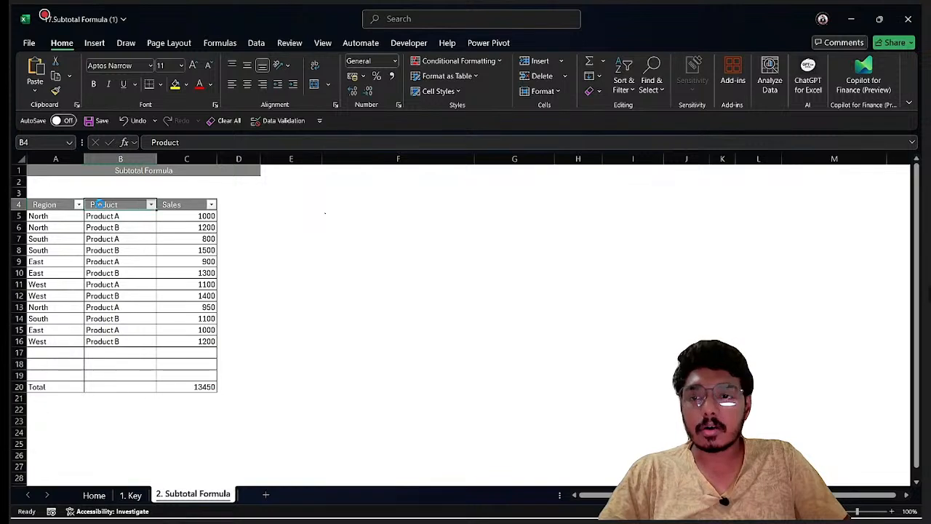
{"action": "key", "text": "alt+Down"}
{"action": "left_click", "coordinate": [58, 358]}
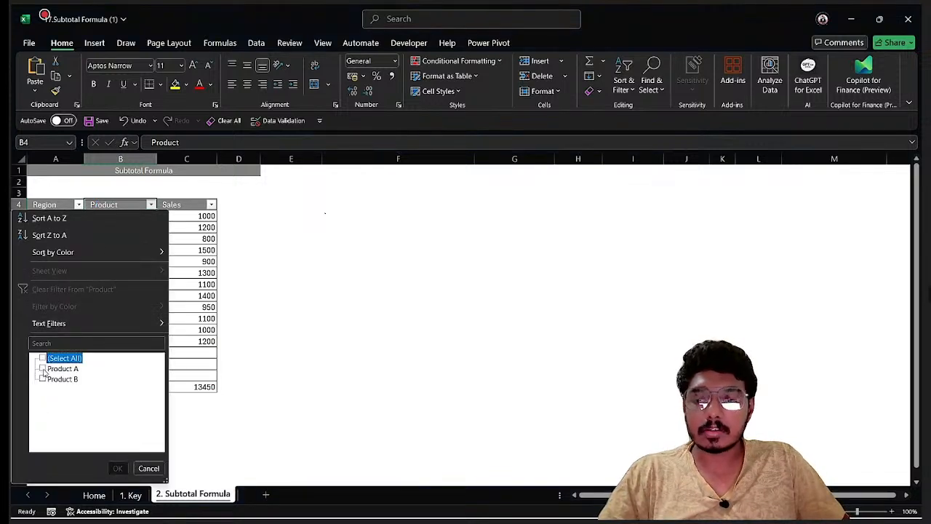
{"action": "left_click", "coordinate": [58, 369]}
{"action": "left_click", "coordinate": [117, 469]}
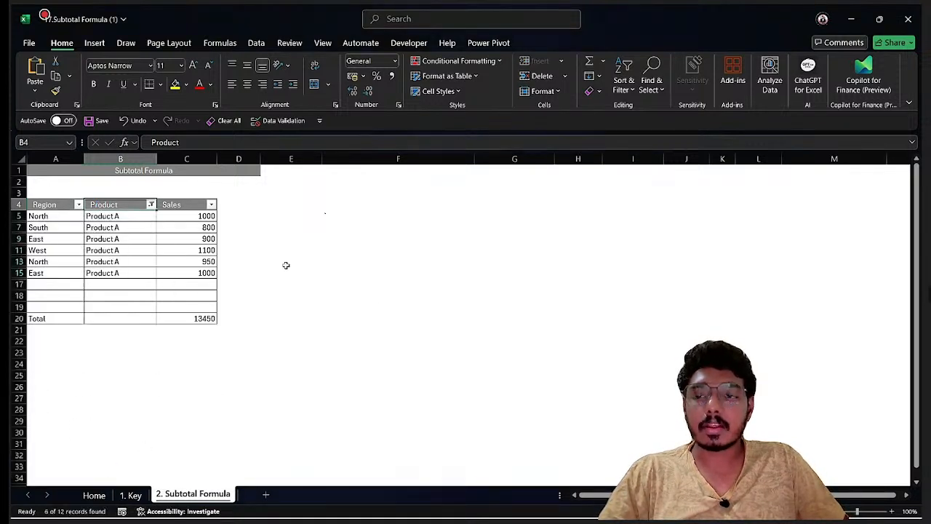
Compare the visible Product A sales values with the Total row's SUM formula in C20
{"action": "left_click", "coordinate": [182, 229]}
{"action": "left_click_drag", "start_coordinate": [188, 213], "coordinate": [187, 273]}
{"action": "left_click", "coordinate": [199, 321]}
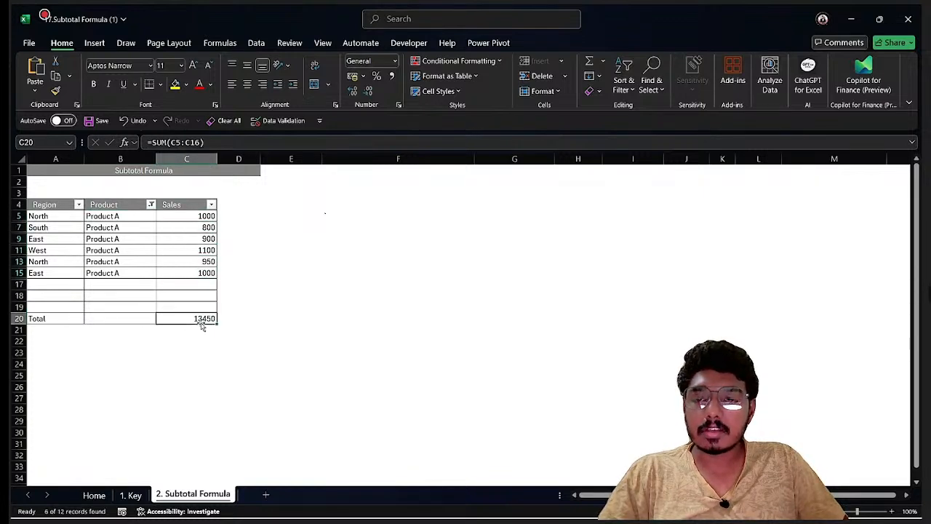
{"action": "left_click_drag", "start_coordinate": [208, 217], "coordinate": [205, 275]}
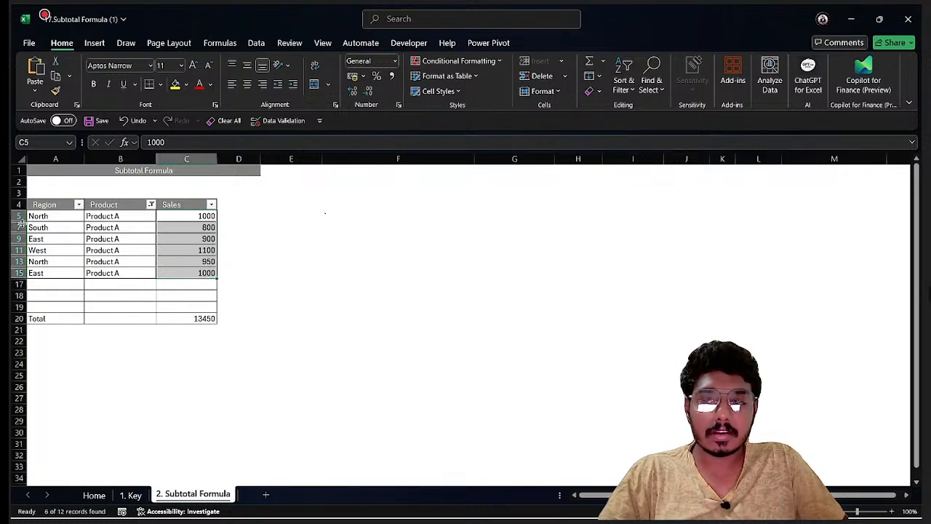
{"action": "left_click", "coordinate": [201, 320]}
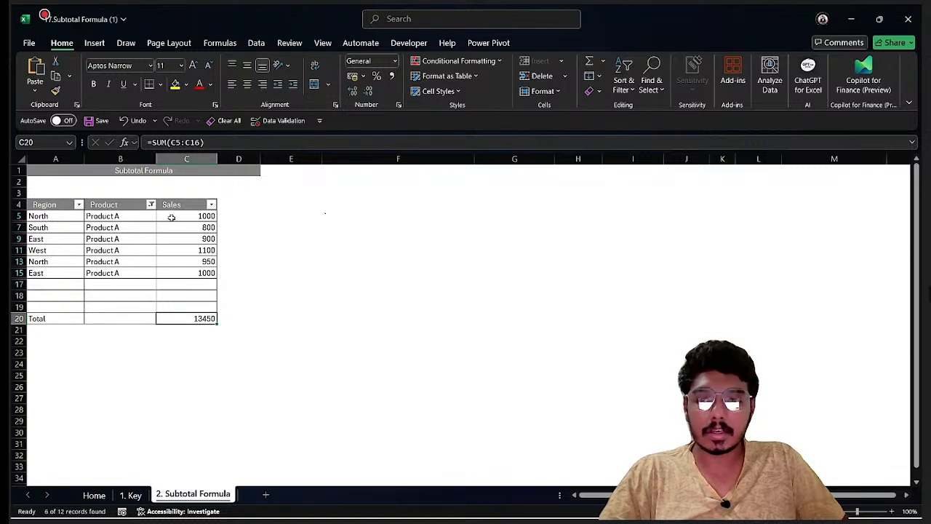
{"action": "left_click_drag", "start_coordinate": [187, 217], "coordinate": [191, 273]}
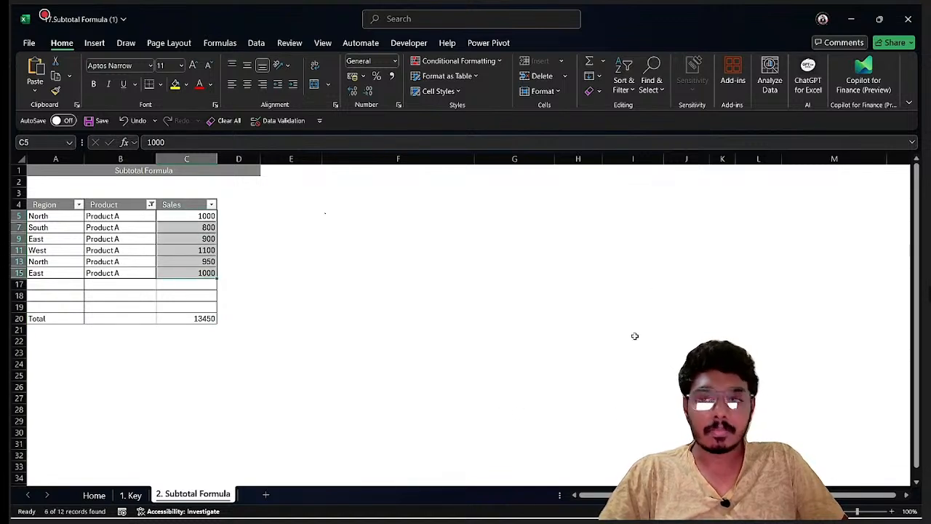
{"action": "left_click", "coordinate": [181, 193]}
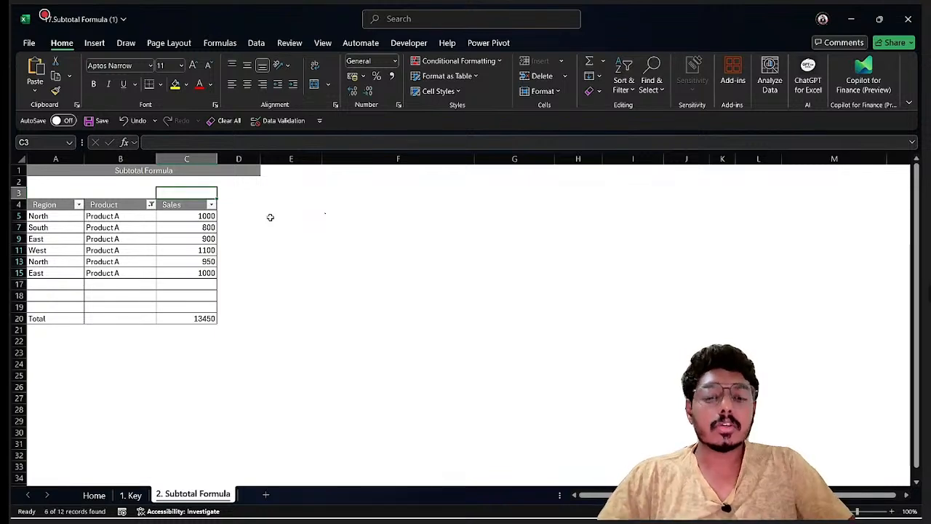
{"action": "type", "text": "=subto"}
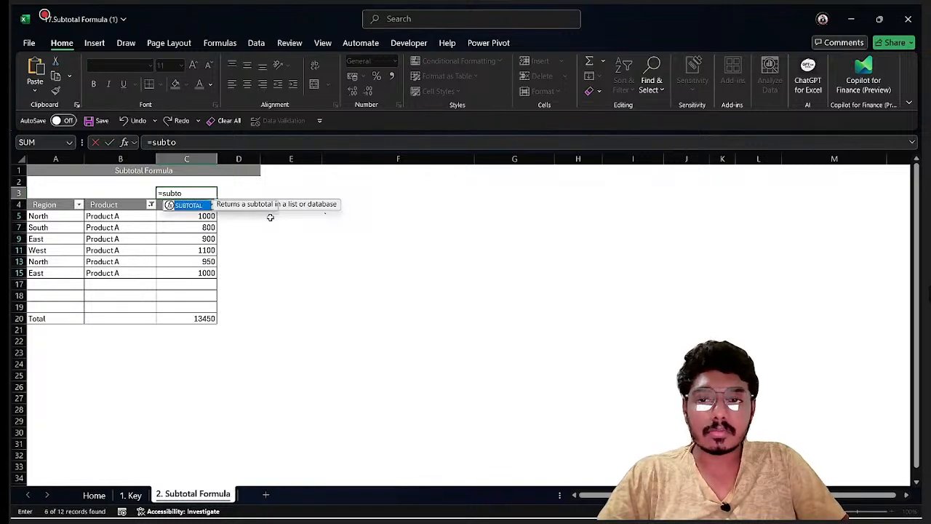
{"action": "key", "text": "Tab"}
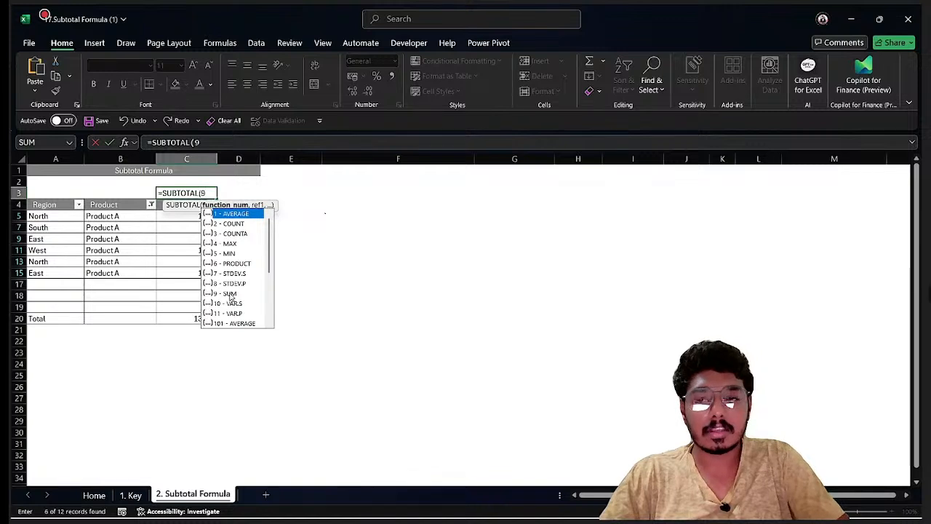
{"action": "double_click", "coordinate": [229, 294]}
{"action": "type", "text": ","}
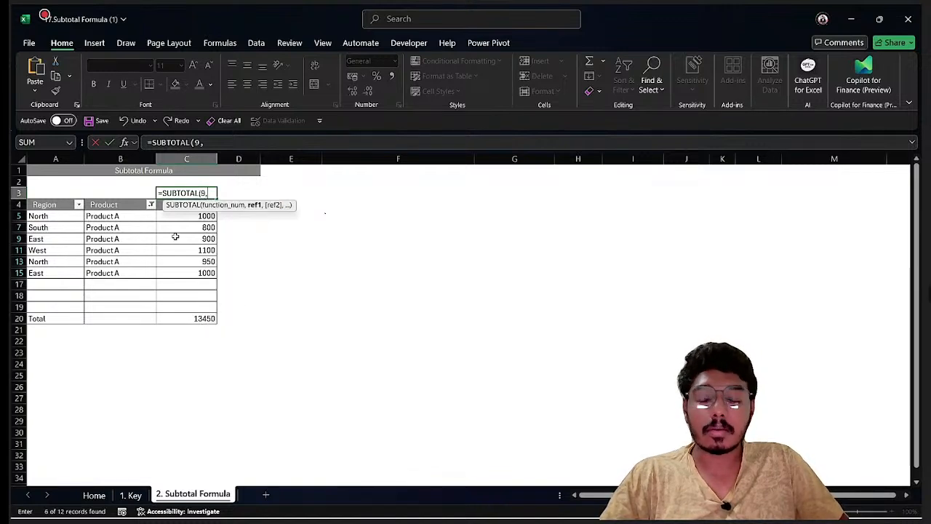
{"action": "key", "text": "Escape"}
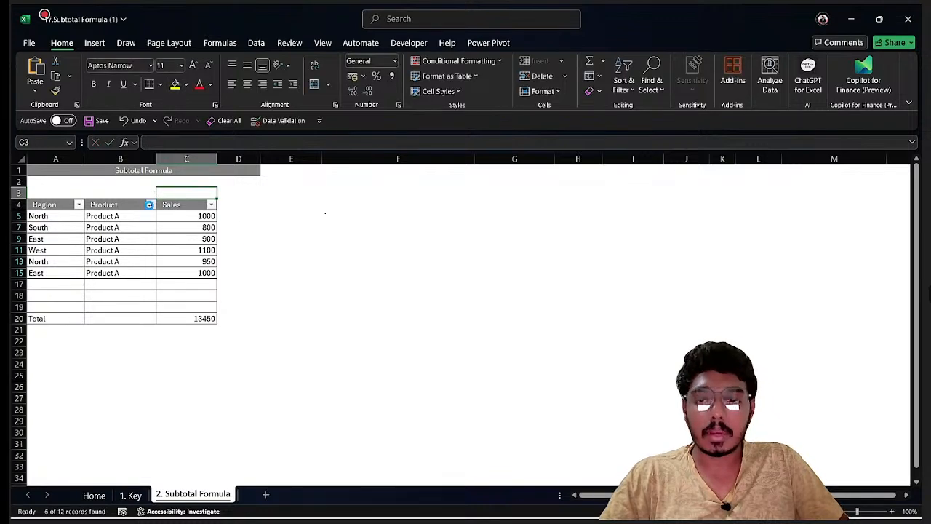
Include Product B in the Product column filter again so that both products are listed
{"action": "left_click", "coordinate": [150, 204]}
{"action": "left_click", "coordinate": [38, 378]}
{"action": "left_click", "coordinate": [118, 468]}
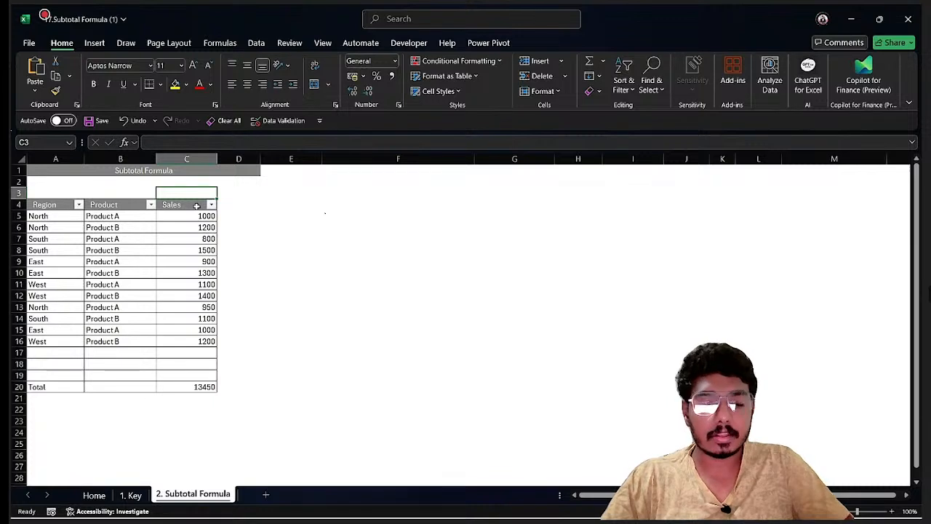
Enter a SUBTOTAL formula in C3 using function number 9 (SUM) over the sales range C5:C16
{"action": "type", "text": "=sub"}
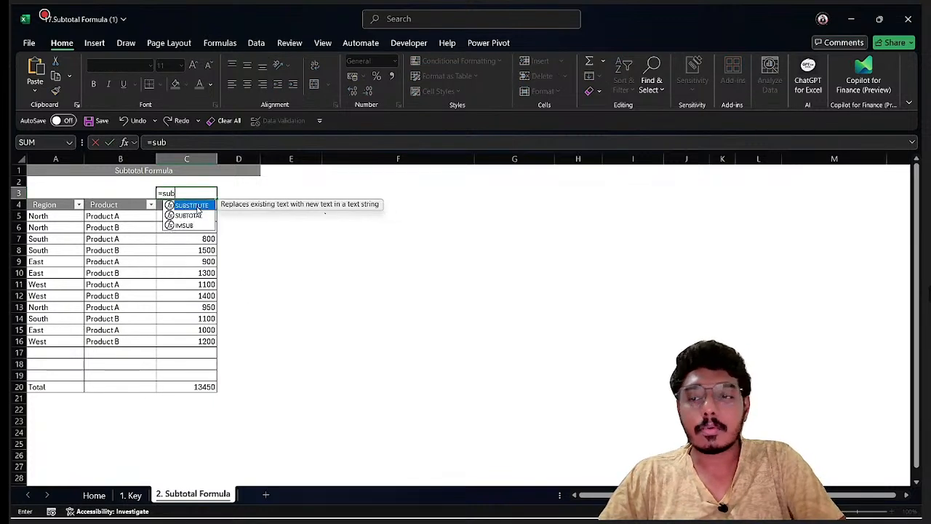
{"action": "key", "text": "Tab"}
{"action": "key", "text": "BackSpace"}
{"action": "key", "text": "BackSpace"}
{"action": "key", "text": "BackSpace"}
{"action": "key", "text": "BackSpace"}
{"action": "key", "text": "BackSpace"}
{"action": "key", "text": "BackSpace"}
{"action": "key", "text": "BackSpace"}
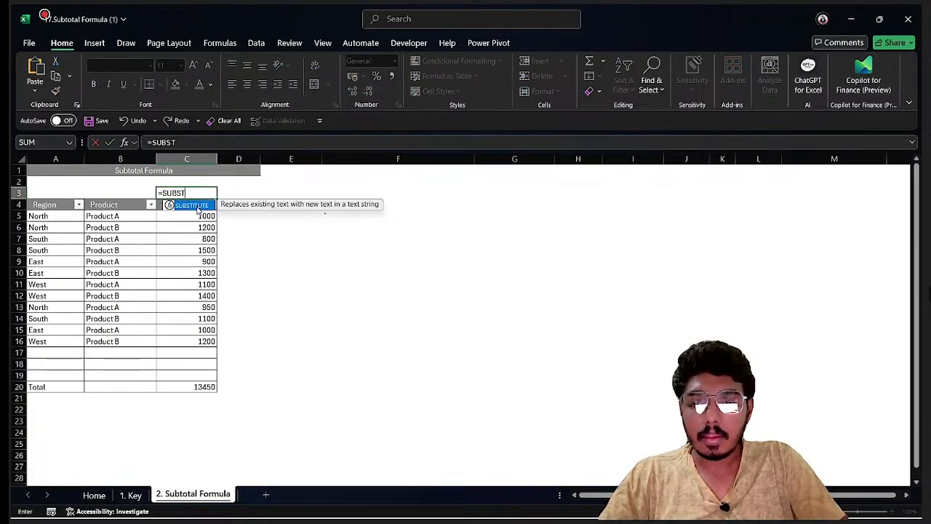
{"action": "key", "text": "BackSpace"}
{"action": "type", "text": "t"}
{"action": "key", "text": "Tab"}
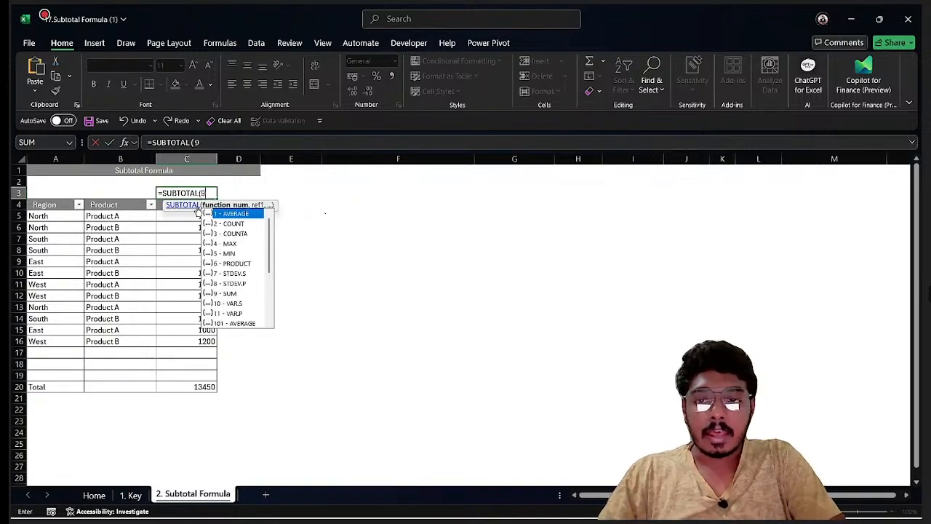
{"action": "type", "text": "9,"}
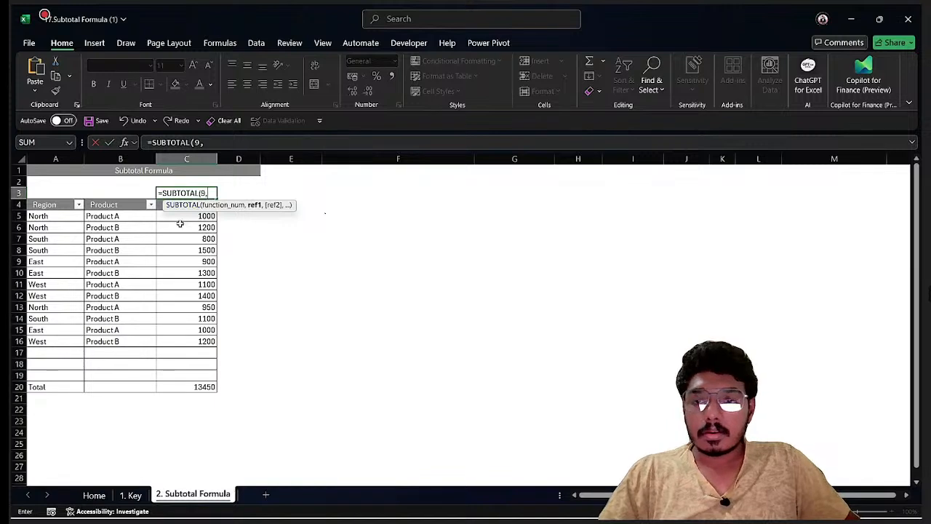
{"action": "left_click_drag", "start_coordinate": [188, 216], "coordinate": [190, 340]}
{"action": "key", "text": "Return"}
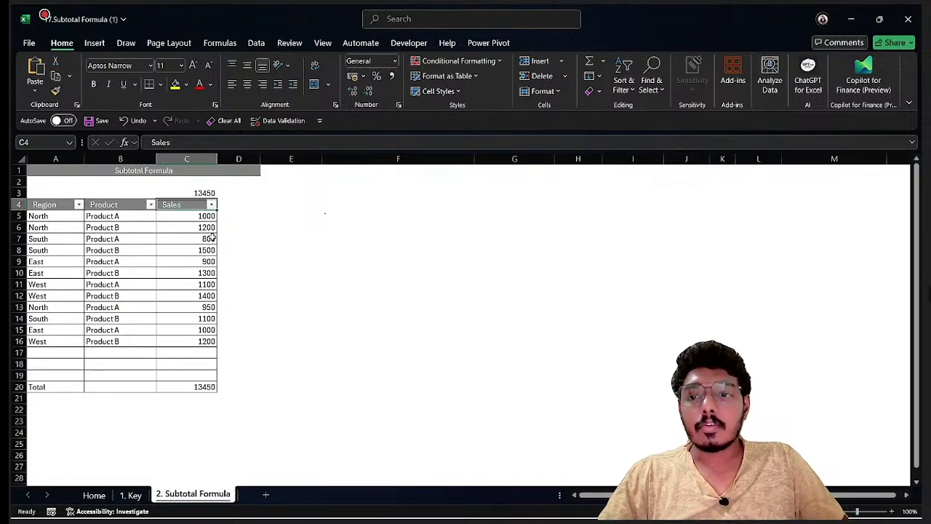
Filter the Product column to Product A only and select the visible sales values to compare with C3
{"action": "left_click", "coordinate": [209, 193]}
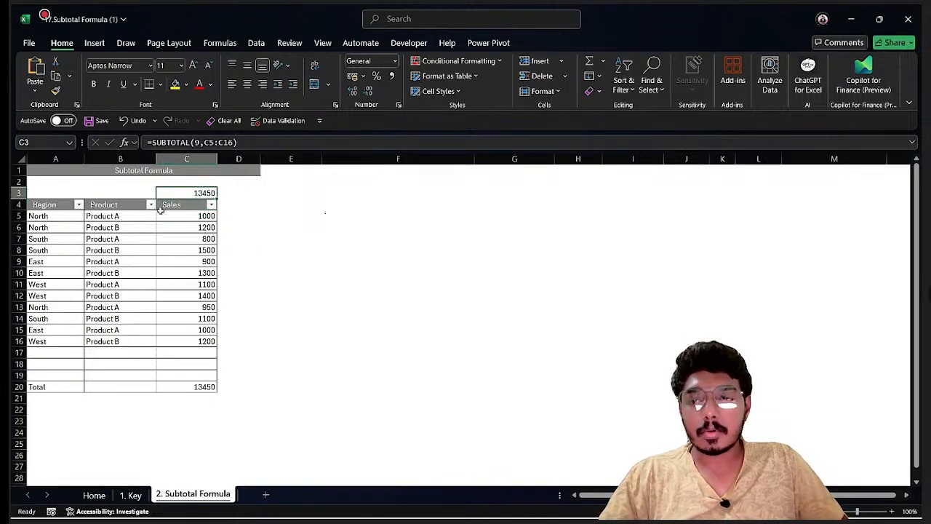
{"action": "left_click", "coordinate": [151, 205]}
{"action": "left_click", "coordinate": [58, 358]}
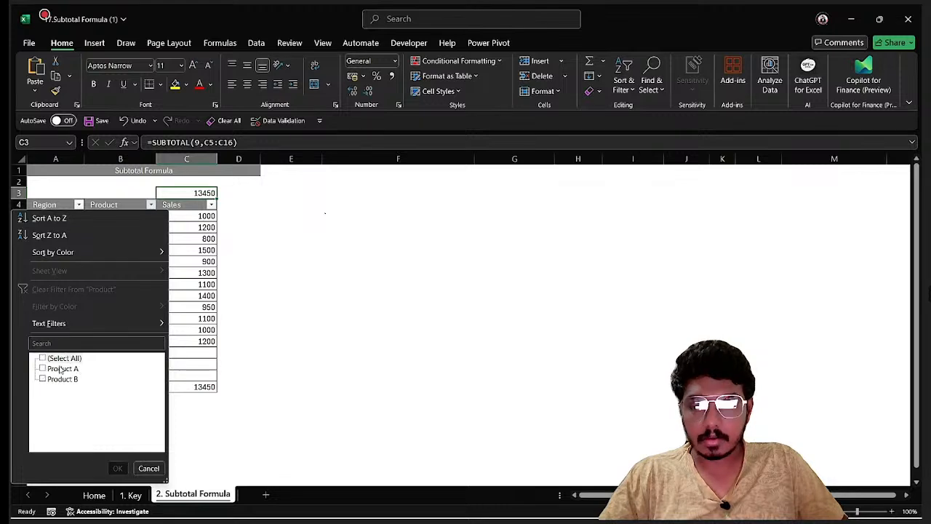
{"action": "left_click", "coordinate": [58, 369]}
{"action": "left_click", "coordinate": [117, 468]}
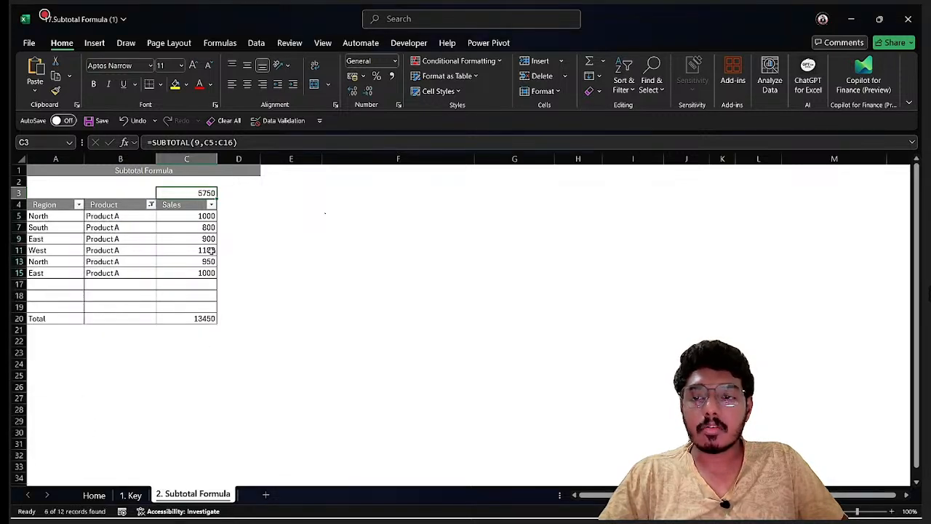
{"action": "left_click_drag", "start_coordinate": [204, 216], "coordinate": [203, 273]}
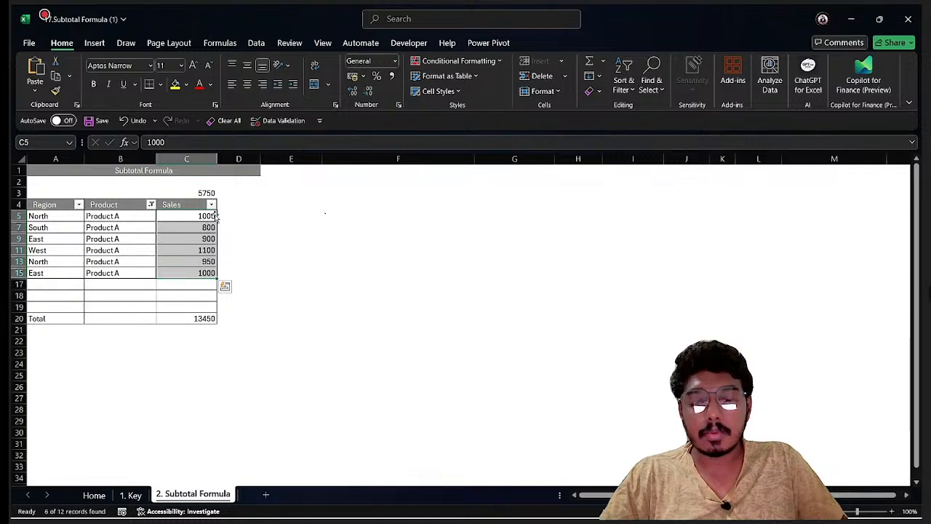
Clear the Product filter, filter the Region column to East and South only, and select the SUBTOTAL cell C3
{"action": "left_click", "coordinate": [151, 209]}
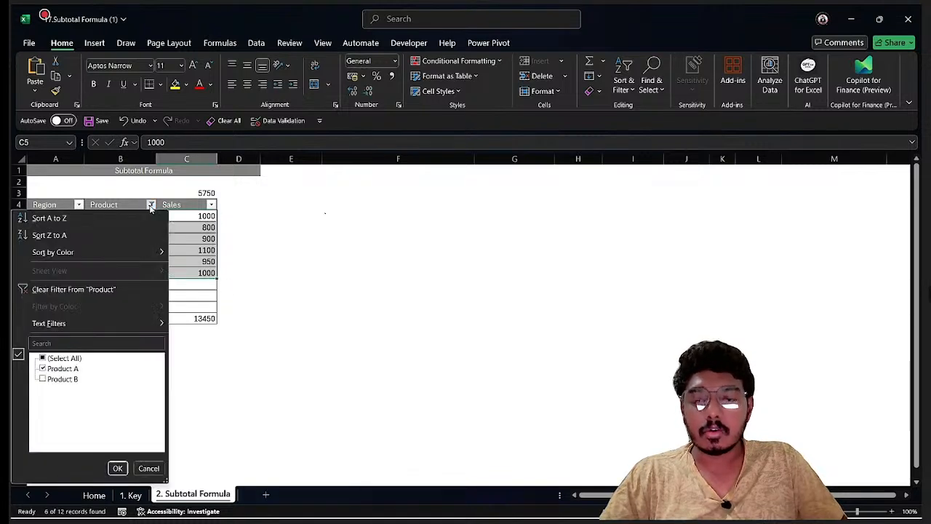
{"action": "left_click", "coordinate": [70, 289]}
{"action": "left_click", "coordinate": [79, 204]}
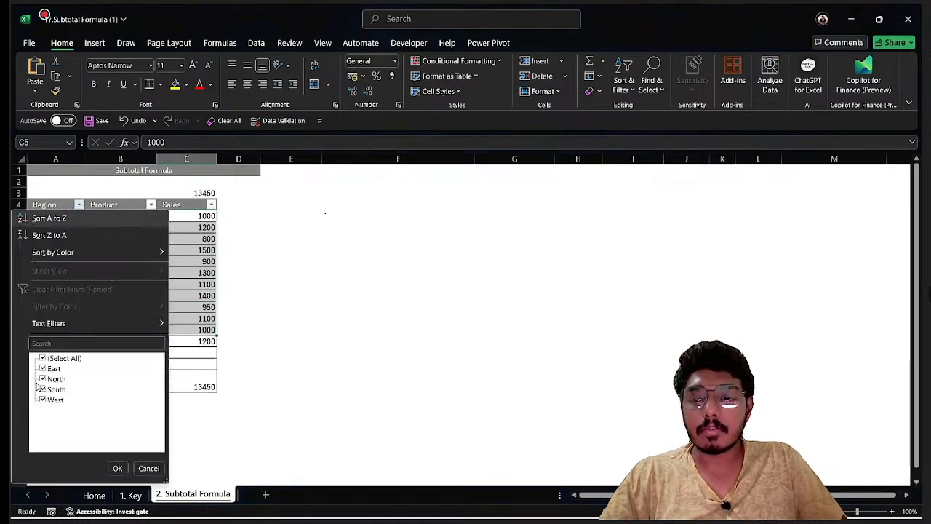
{"action": "left_click", "coordinate": [42, 358]}
{"action": "left_click", "coordinate": [42, 368]}
{"action": "left_click", "coordinate": [42, 389]}
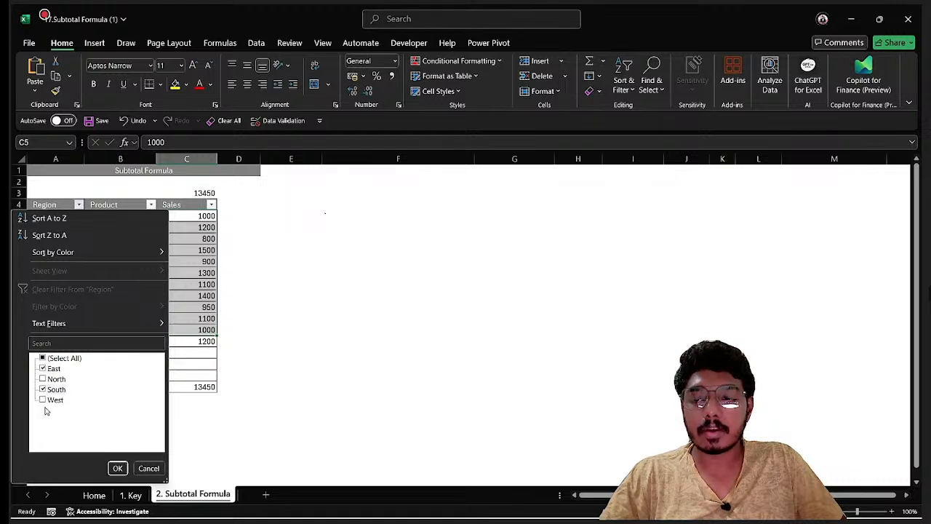
{"action": "left_click", "coordinate": [117, 468]}
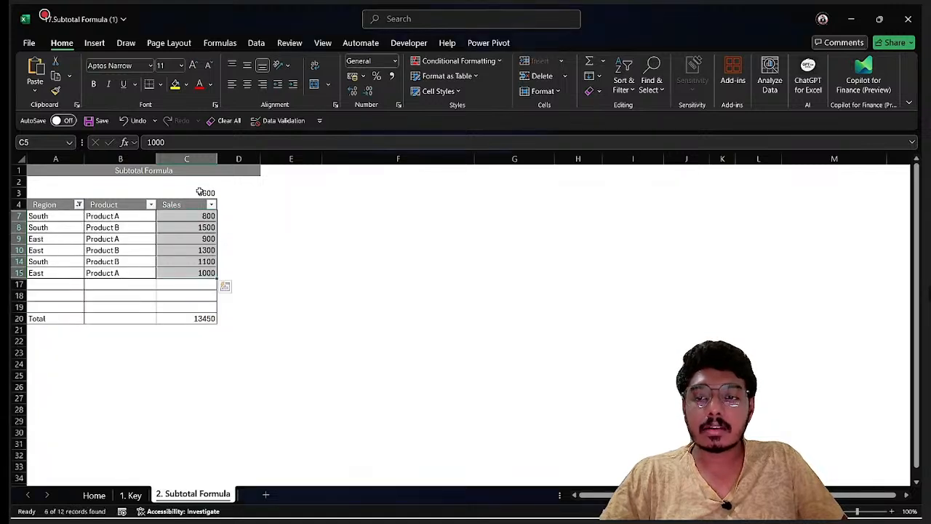
{"action": "left_click", "coordinate": [202, 192]}
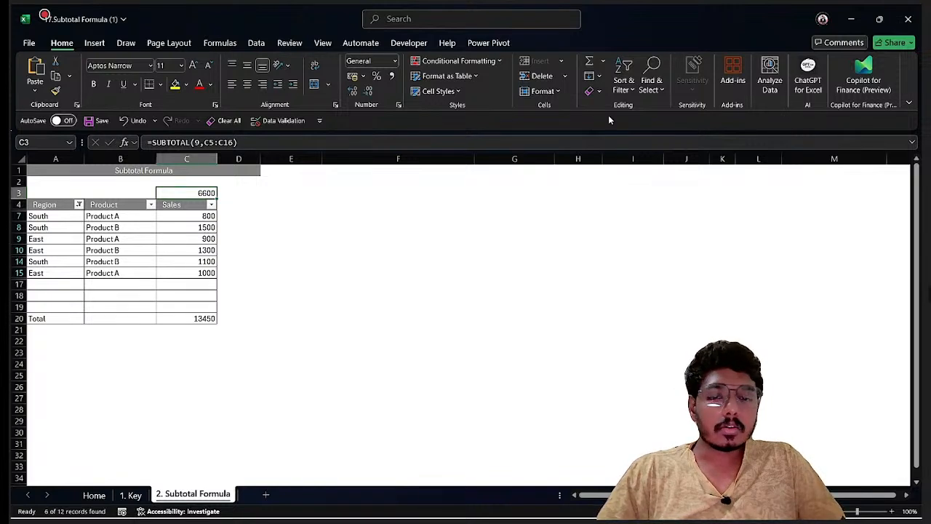
Switch to the 18.SUMIF & SUMIFS Formula workbook and open its 2. SUMIF & SUMIFS sheet
{"action": "mouse_move", "coordinate": [372, 492]}
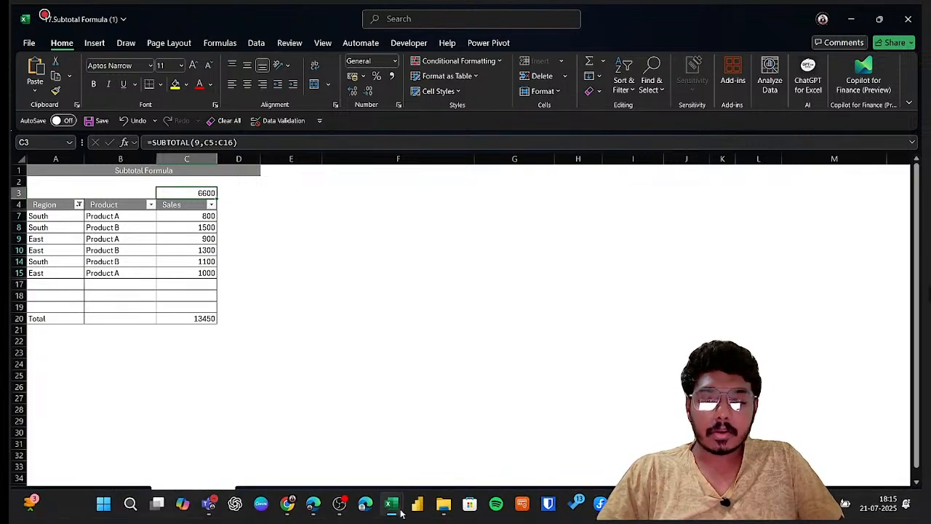
{"action": "mouse_move", "coordinate": [398, 513]}
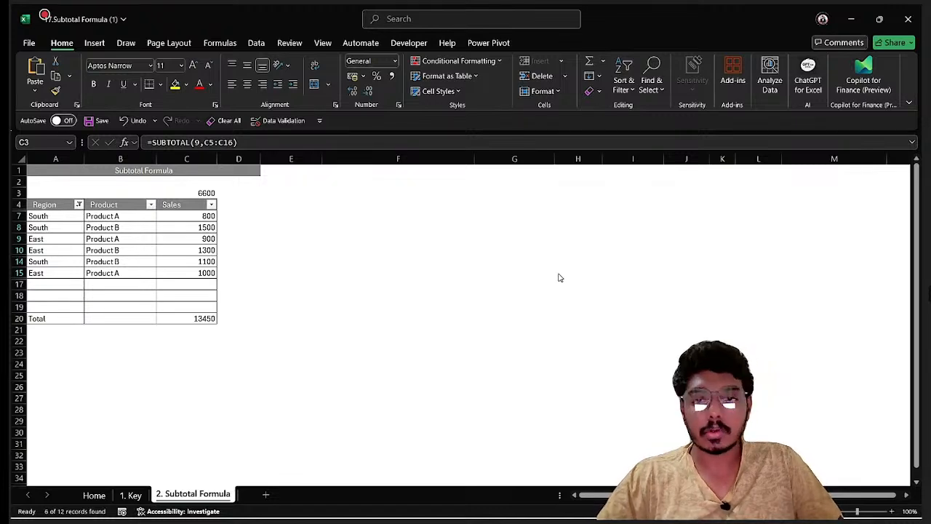
{"action": "key", "text": "alt+Tab"}
{"action": "key", "text": "alt+Tab"}
{"action": "key", "text": "alt+Tab"}
{"action": "key", "text": "alt+Tab"}
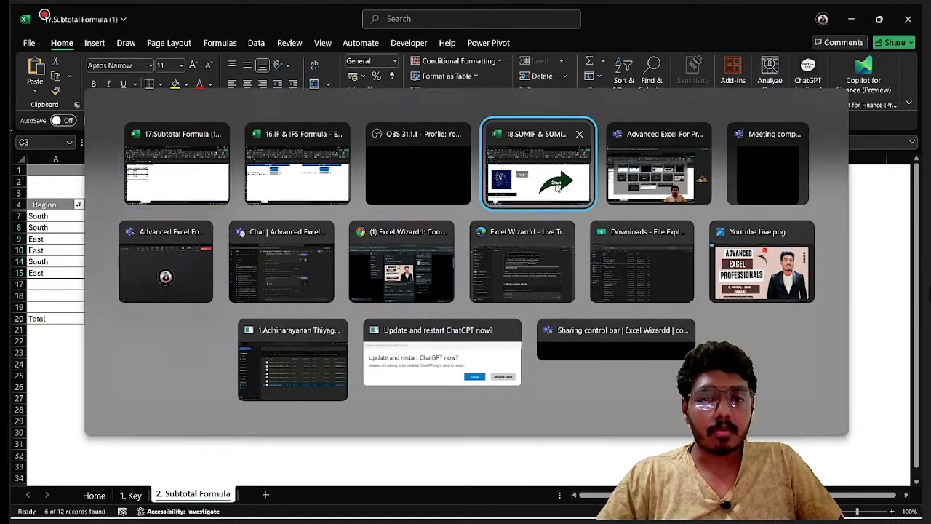
{"action": "left_click", "coordinate": [557, 187]}
{"action": "left_click", "coordinate": [734, 342]}
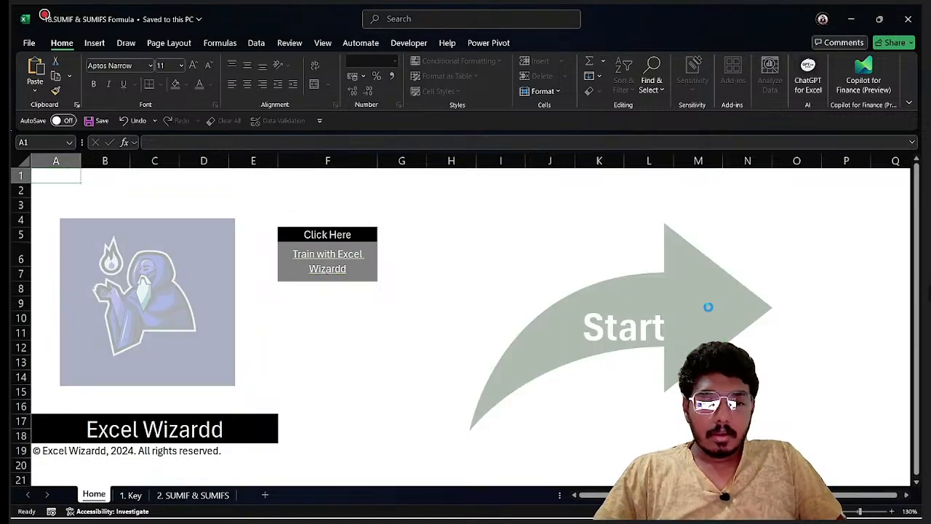
{"action": "left_click", "coordinate": [200, 495]}
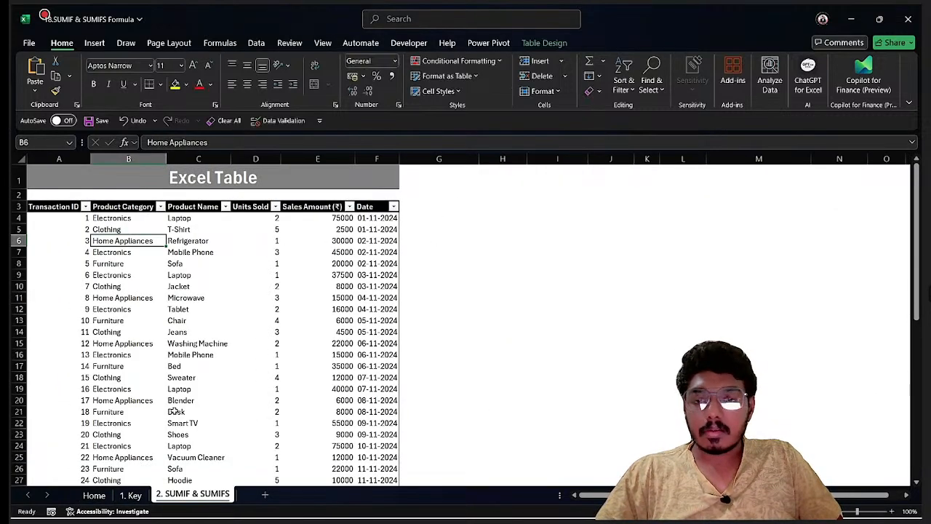
Copy all the Product Category entries from the table and paste them as values starting at I5
{"action": "scroll", "coordinate": [302, 265], "scroll_direction": "down", "scroll_amount": 5}
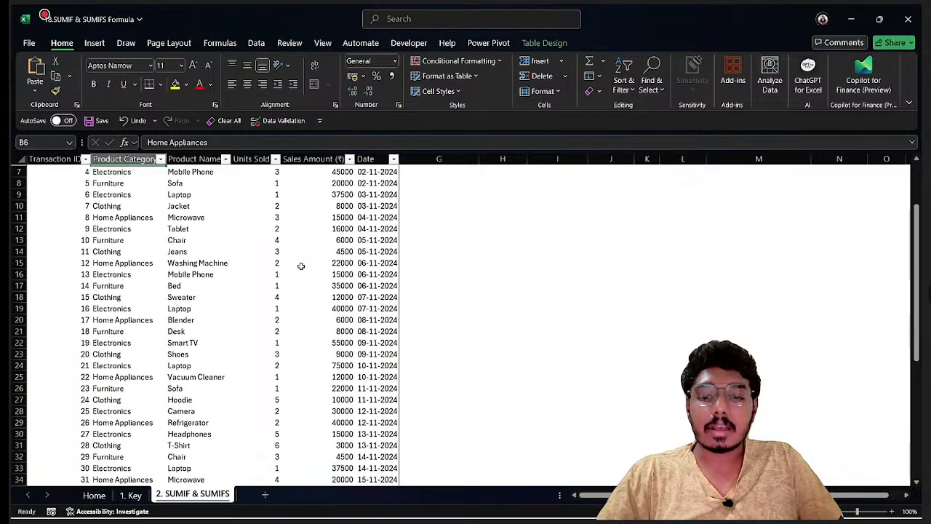
{"action": "scroll", "coordinate": [302, 265], "scroll_direction": "down", "scroll_amount": 3}
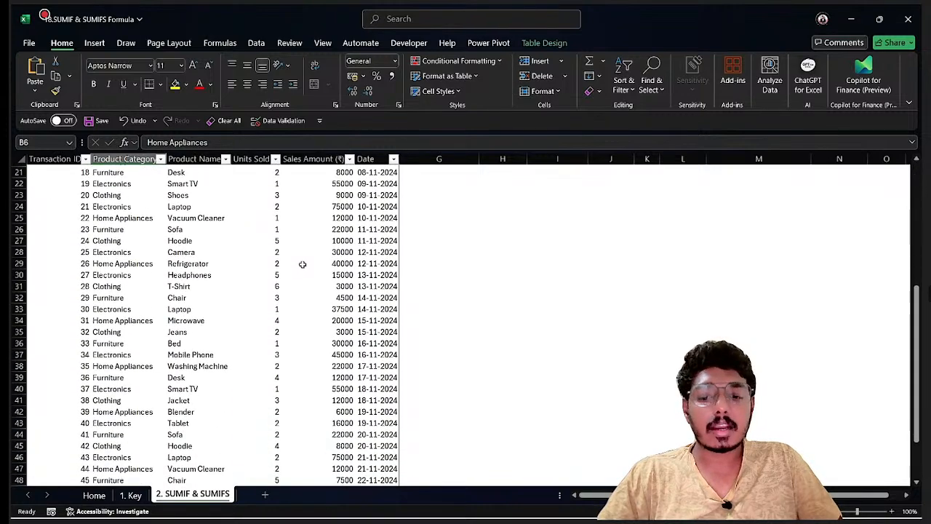
{"action": "scroll", "coordinate": [339, 226], "scroll_direction": "up", "scroll_amount": 8}
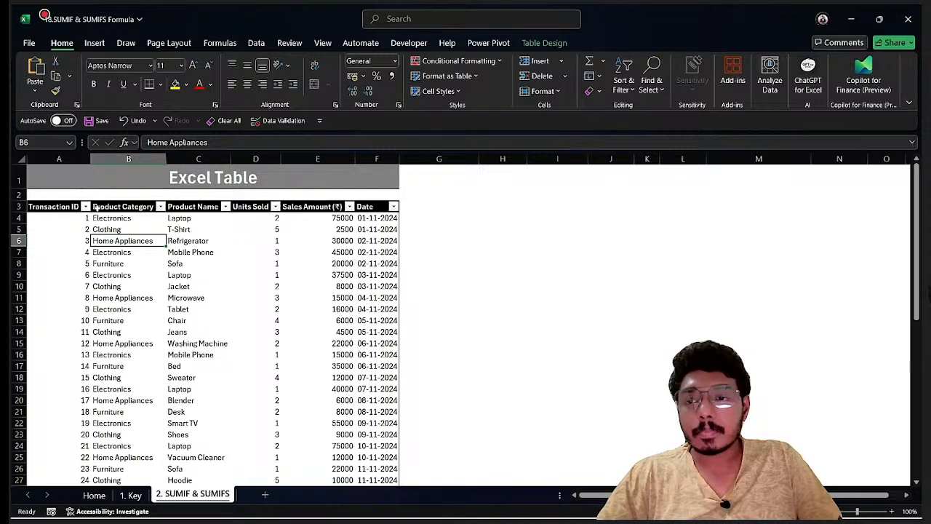
{"action": "left_click", "coordinate": [130, 218]}
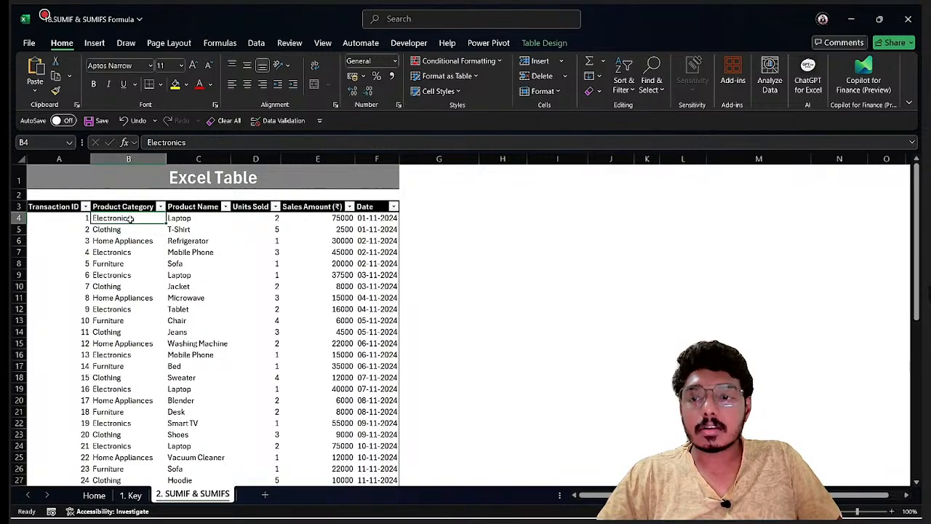
{"action": "key", "text": "ctrl+shift+Down"}
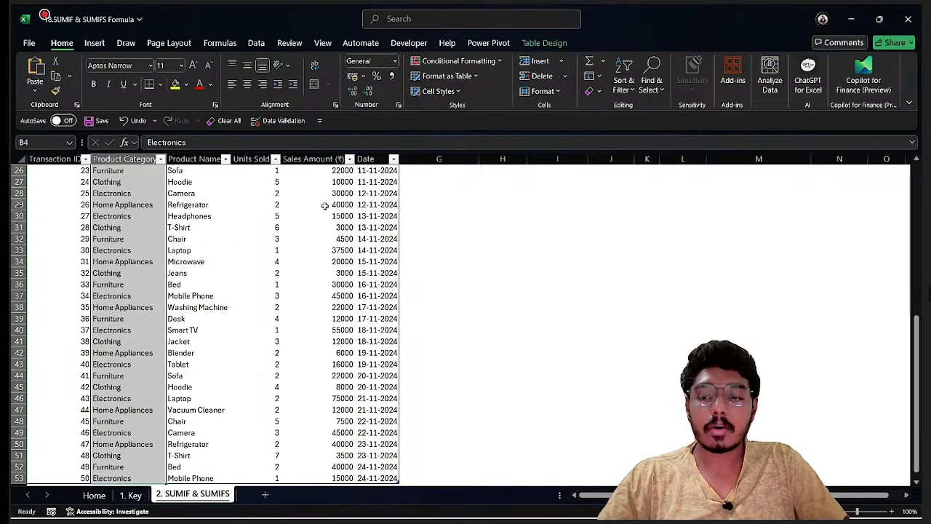
{"action": "key", "text": "ctrl+c"}
{"action": "scroll", "coordinate": [725, 236], "scroll_direction": "up", "scroll_amount": 3}
{"action": "scroll", "coordinate": [726, 235], "scroll_direction": "up", "scroll_amount": 7}
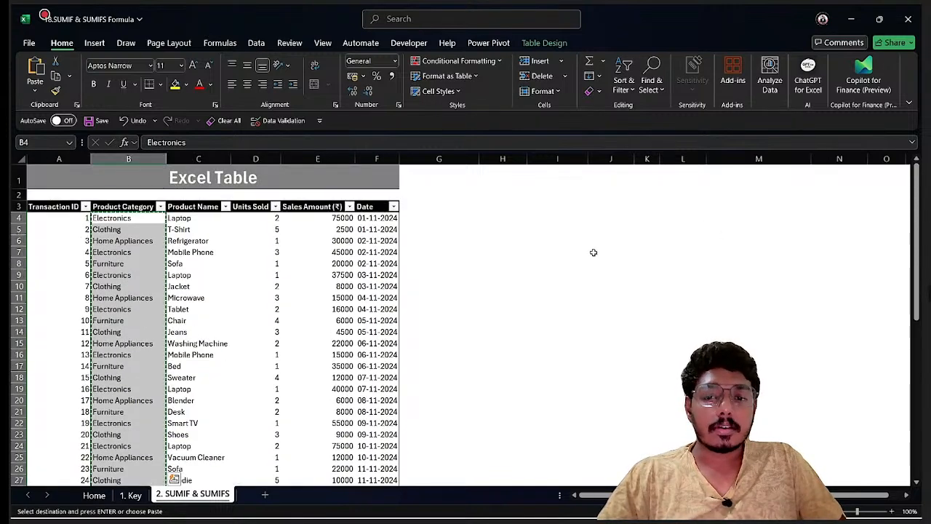
{"action": "left_click", "coordinate": [536, 229]}
{"action": "key", "text": "ctrl+alt+v"}
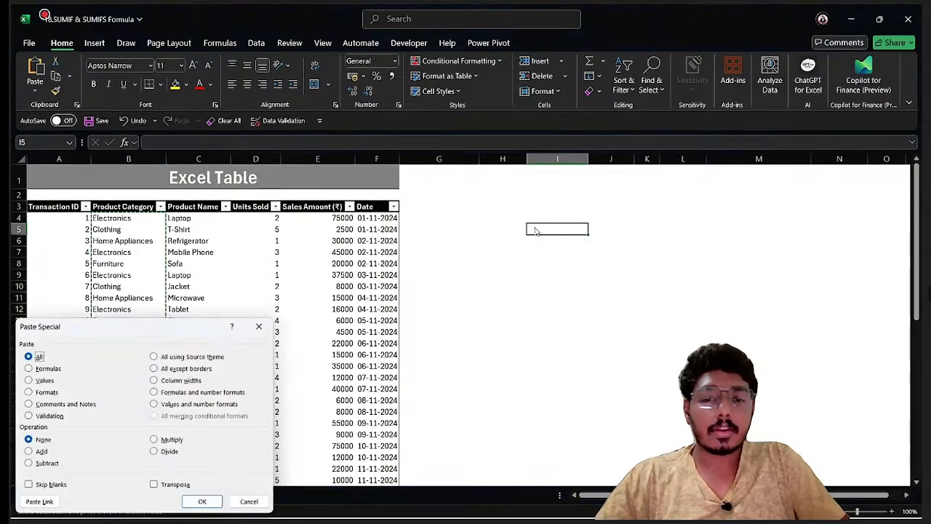
{"action": "key", "text": "v"}
{"action": "key", "text": "Return"}
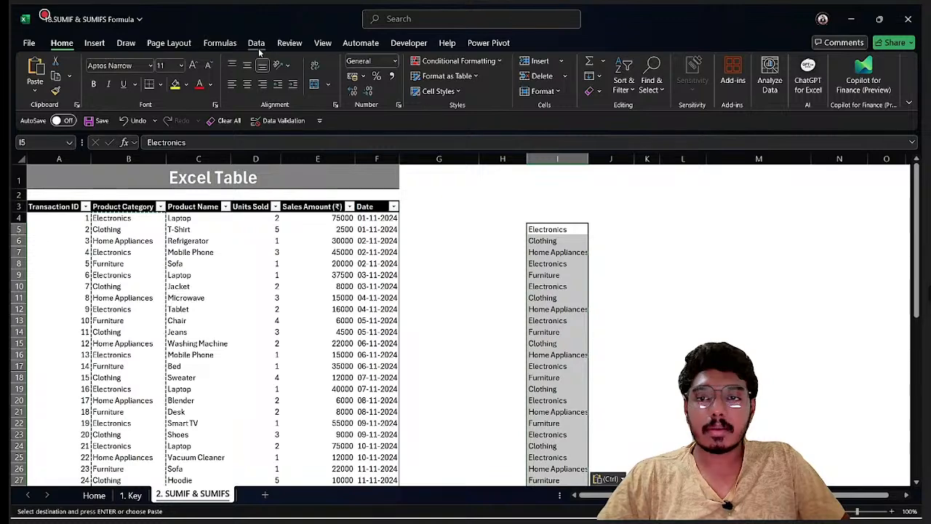
Remove the duplicates from the pasted category list in column I
{"action": "left_click", "coordinate": [257, 47]}
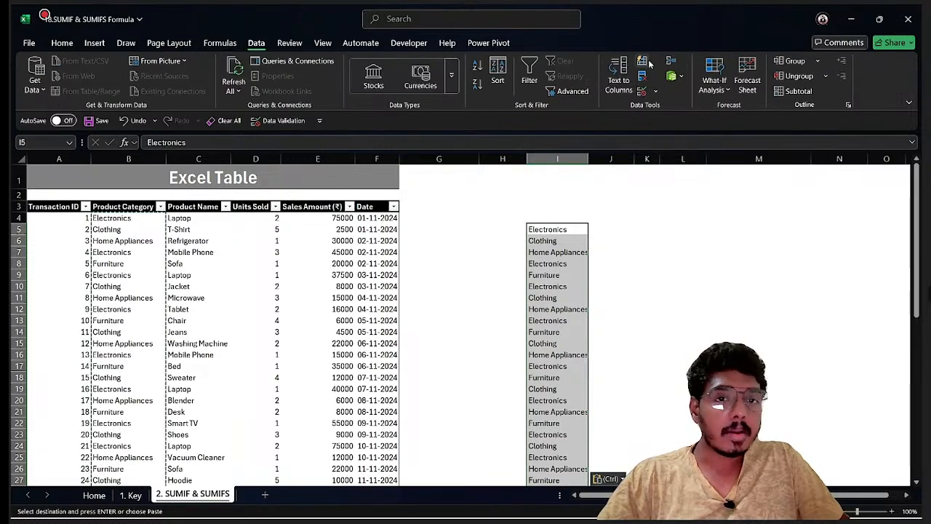
{"action": "left_click", "coordinate": [642, 76]}
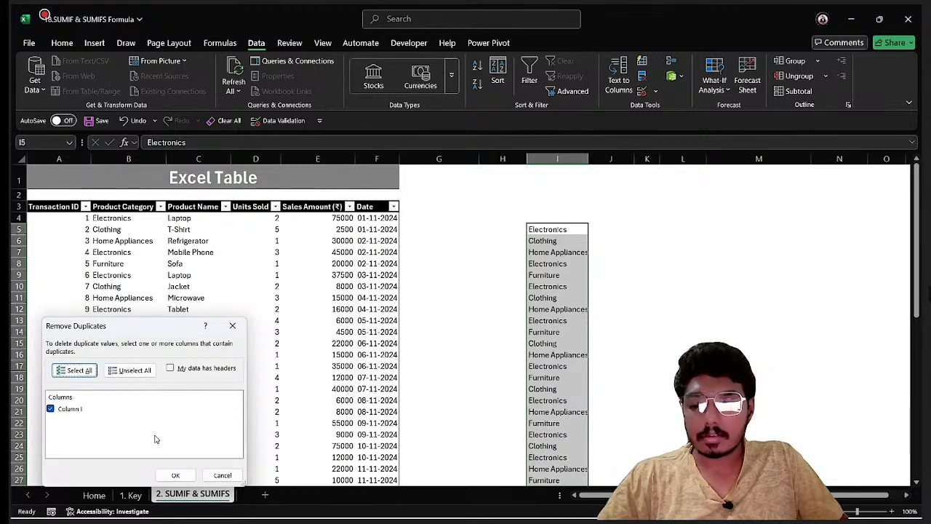
{"action": "left_click", "coordinate": [176, 475]}
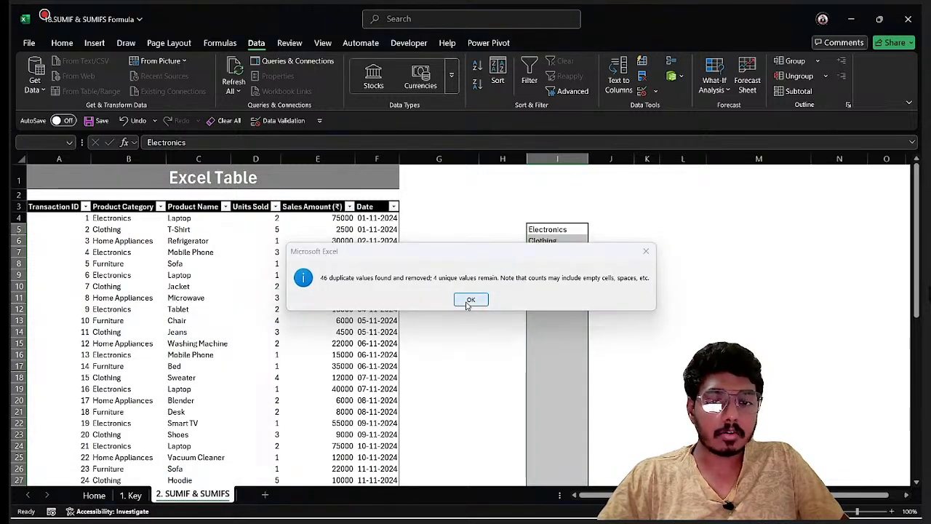
{"action": "left_click", "coordinate": [470, 300]}
Review the unique categories in I5:I8, the table's Sales Amount values and the empty result cells J5:J8
{"action": "left_click", "coordinate": [626, 228]}
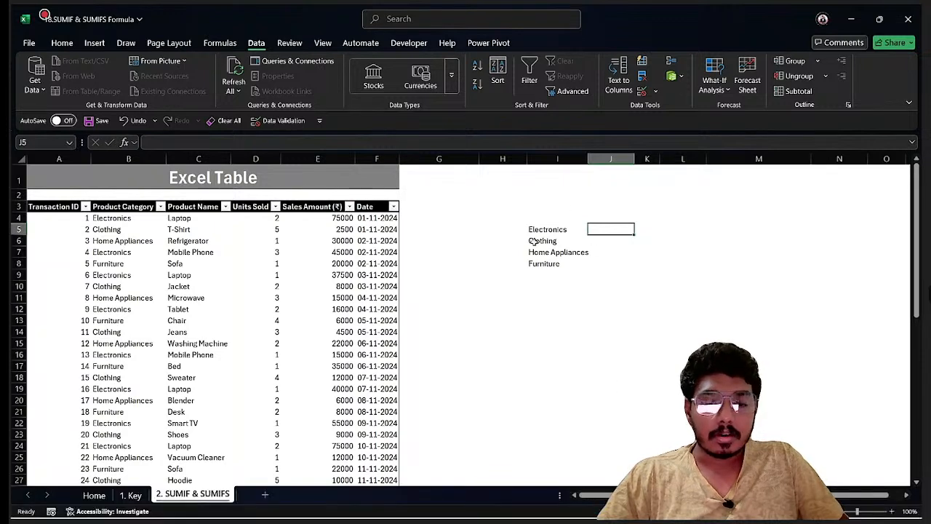
{"action": "left_click_drag", "start_coordinate": [545, 230], "coordinate": [558, 263]}
{"action": "left_click", "coordinate": [609, 227]}
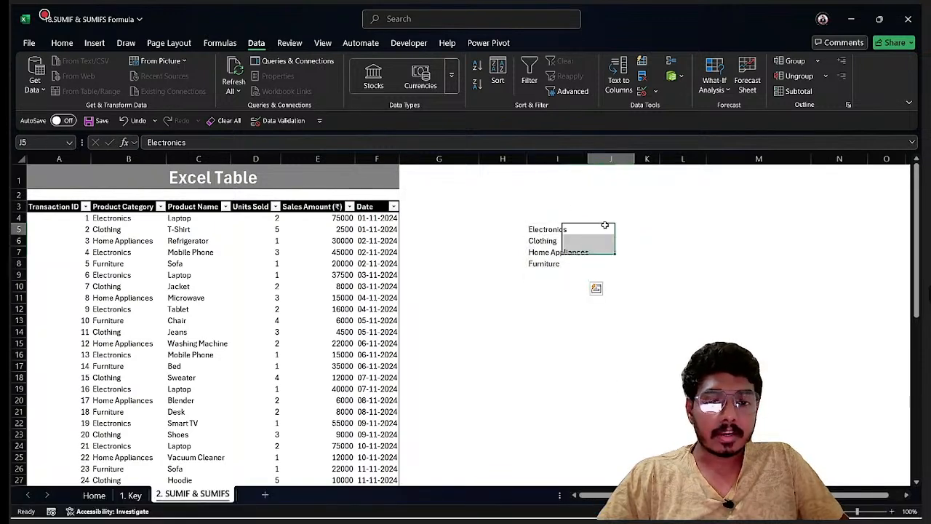
{"action": "left_click_drag", "start_coordinate": [546, 229], "coordinate": [555, 263]}
{"action": "left_click", "coordinate": [603, 229]}
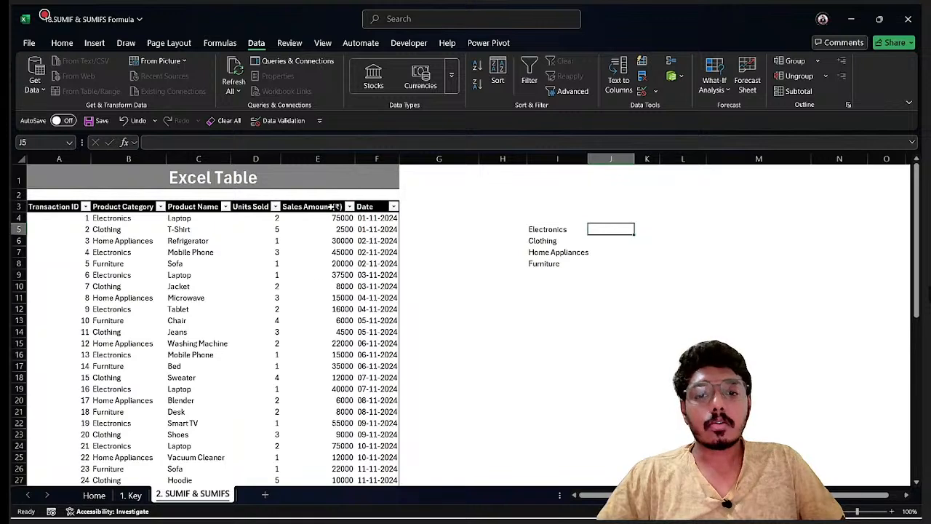
{"action": "left_click_drag", "start_coordinate": [341, 219], "coordinate": [341, 355]}
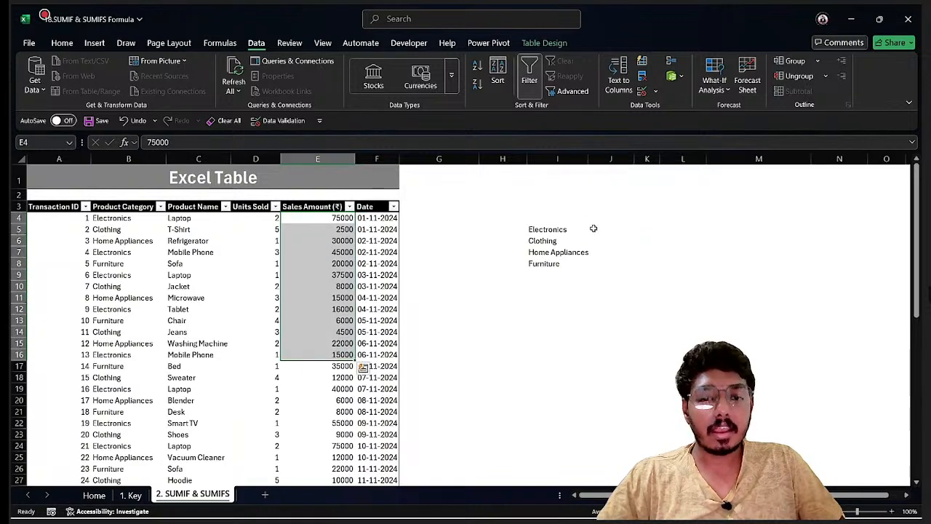
{"action": "left_click_drag", "start_coordinate": [594, 229], "coordinate": [600, 266]}
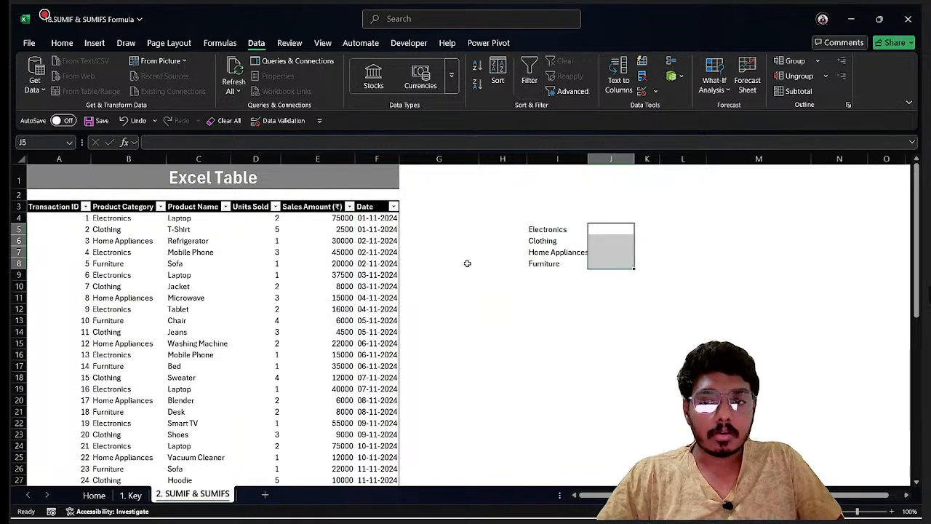
Enter a SUMIF formula in J5 that totals the table's Sales Amount (₹) column where Product Category matches I5
{"action": "left_click", "coordinate": [615, 229]}
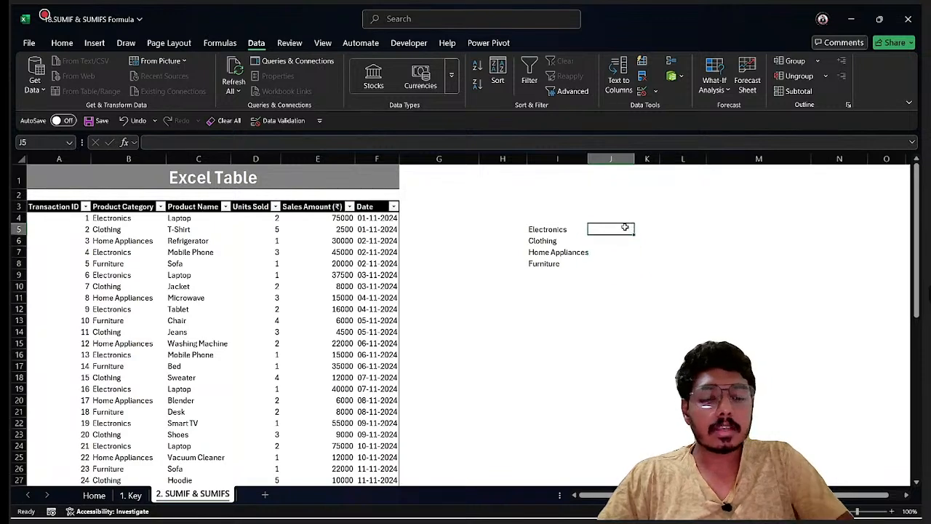
{"action": "type", "text": "=s"}
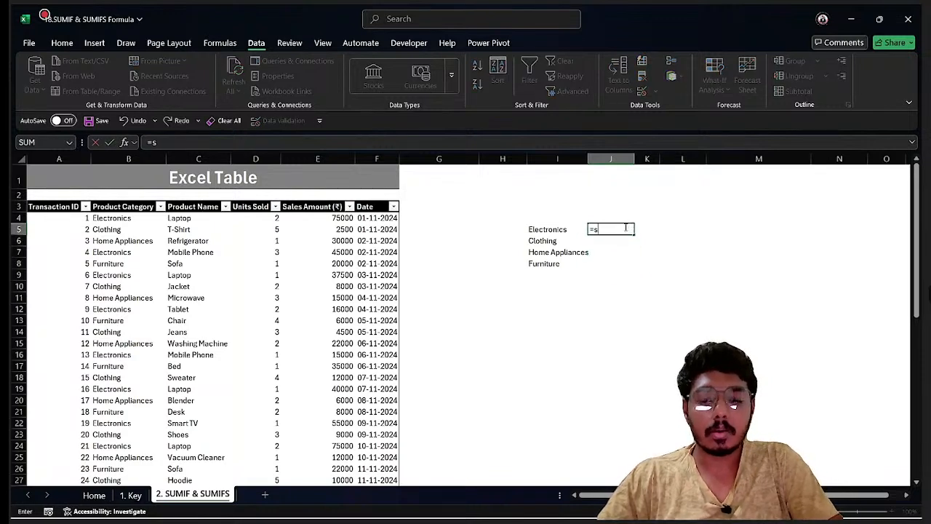
{"action": "type", "text": "umif"}
{"action": "key", "text": "Tab"}
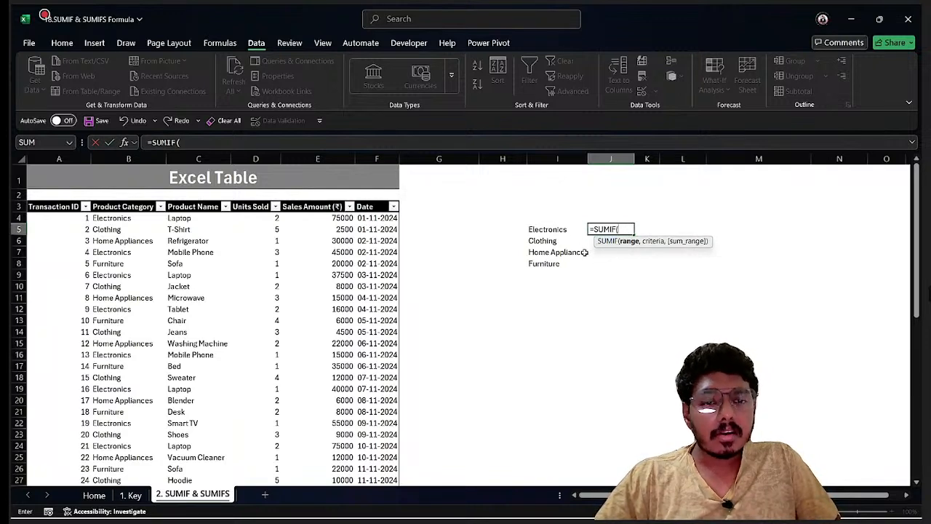
{"action": "left_click", "coordinate": [137, 225]}
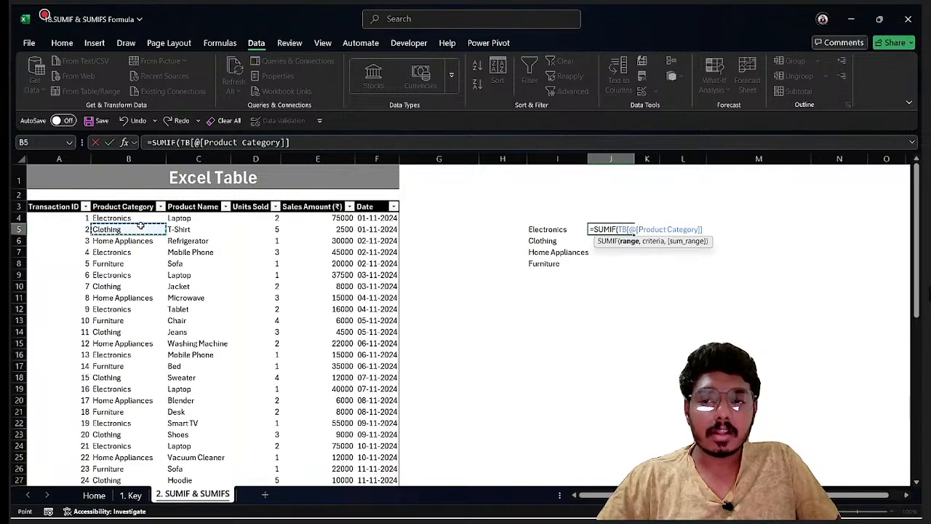
{"action": "key", "text": "ctrl+space"}
{"action": "type", "text": ","}
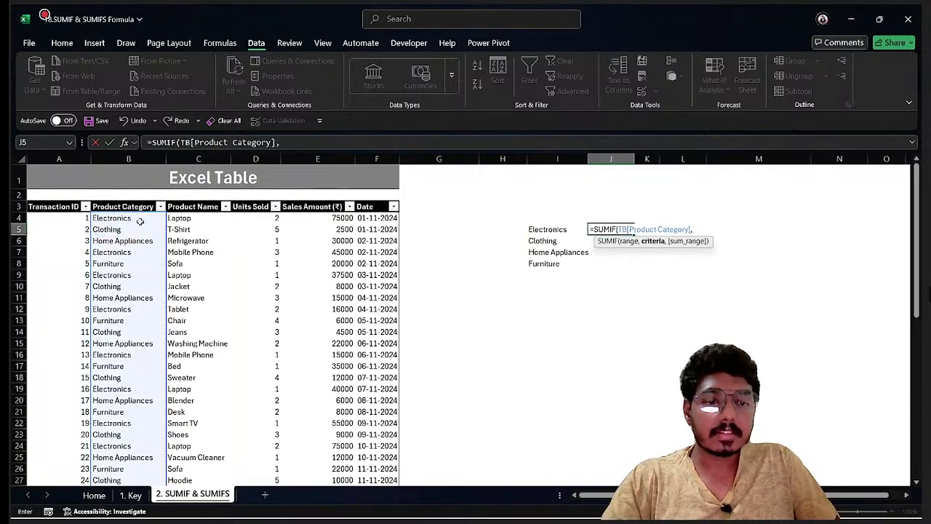
{"action": "left_click", "coordinate": [544, 230]}
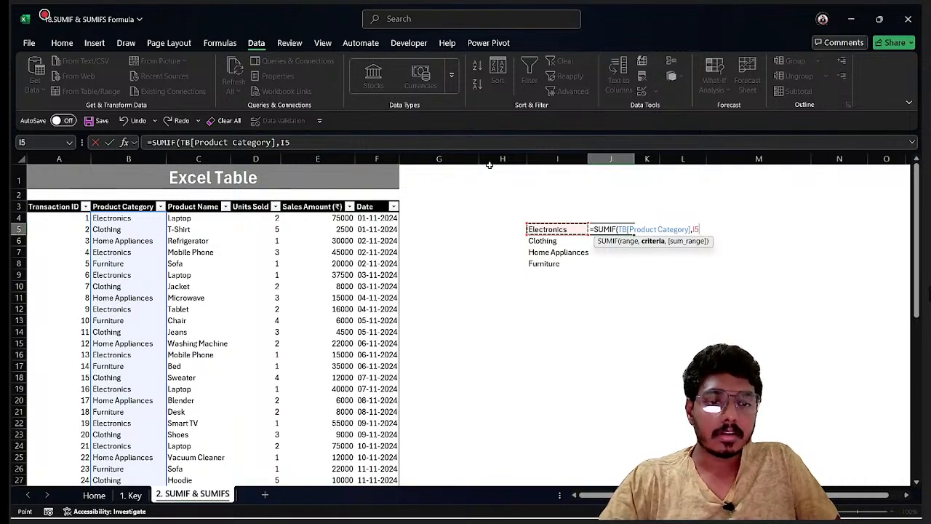
{"action": "type", "text": ","}
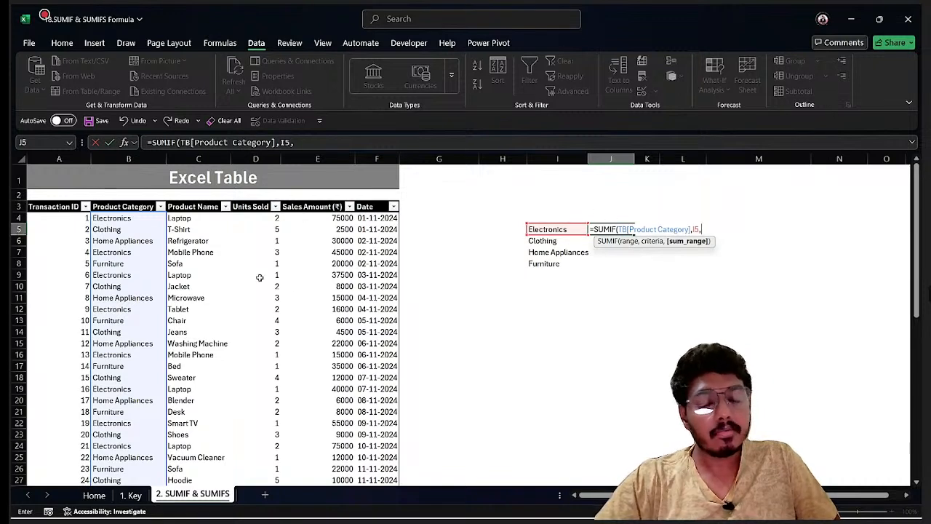
{"action": "left_click", "coordinate": [318, 252]}
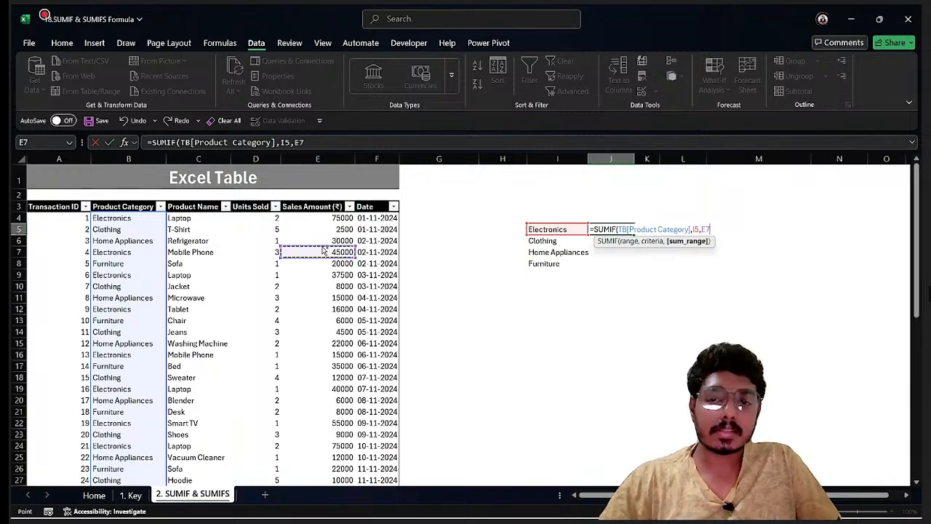
{"action": "key", "text": "ctrl+space"}
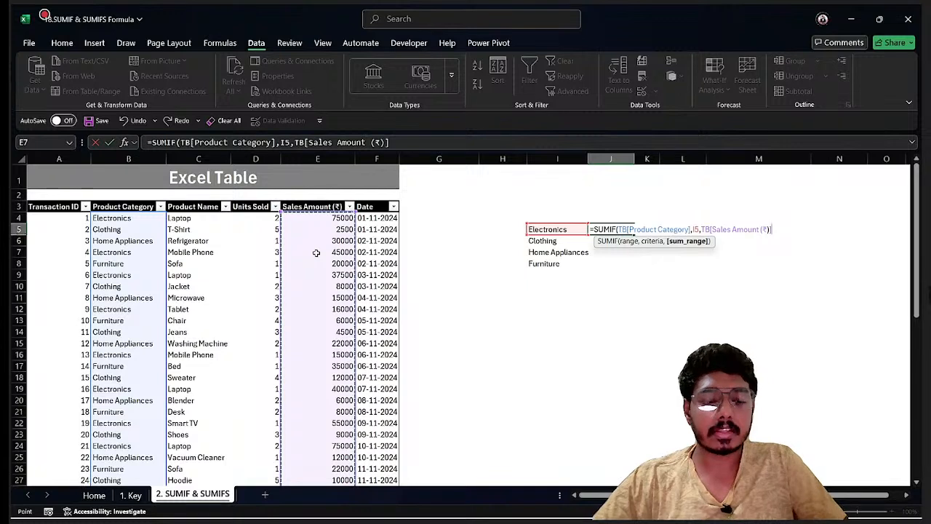
{"action": "key", "text": "Return"}
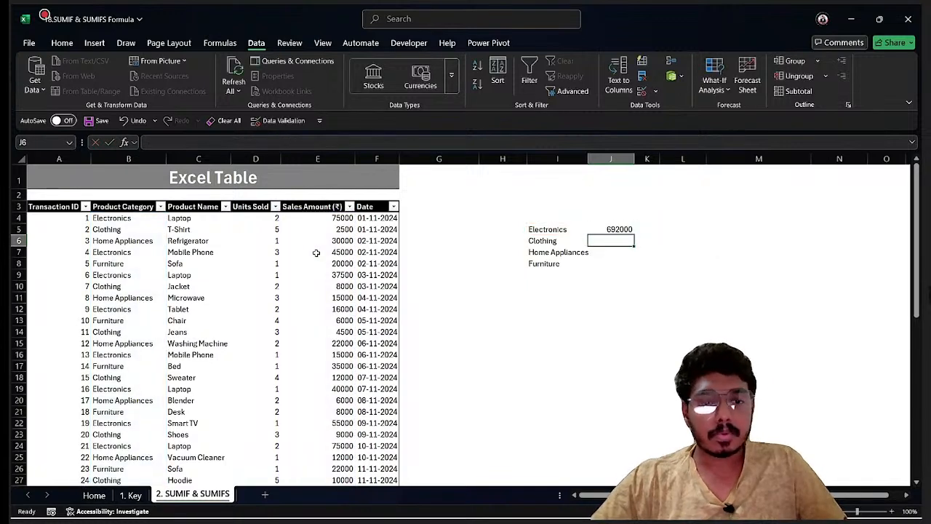
Fill the SUMIF formula from J5 down to J8 and check the copied formulas
{"action": "left_click", "coordinate": [630, 228]}
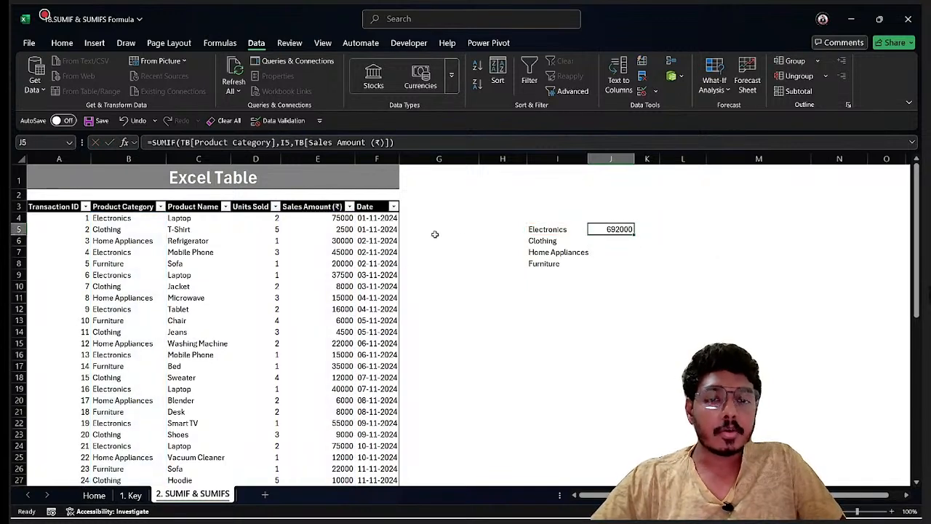
{"action": "left_click_drag", "start_coordinate": [635, 233], "coordinate": [635, 267]}
{"action": "left_click", "coordinate": [623, 227]}
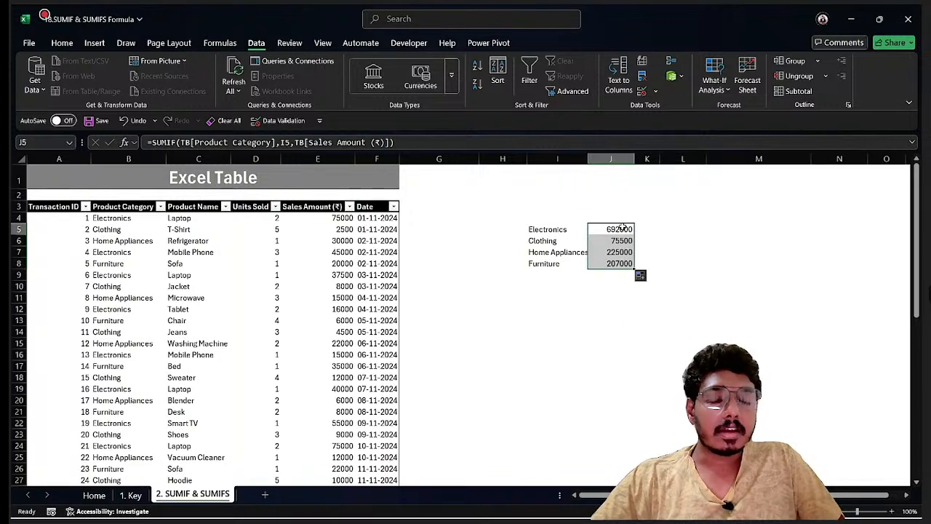
{"action": "left_click", "coordinate": [617, 249]}
{"action": "left_click", "coordinate": [618, 284]}
{"action": "left_click", "coordinate": [628, 228]}
{"action": "left_click", "coordinate": [620, 254]}
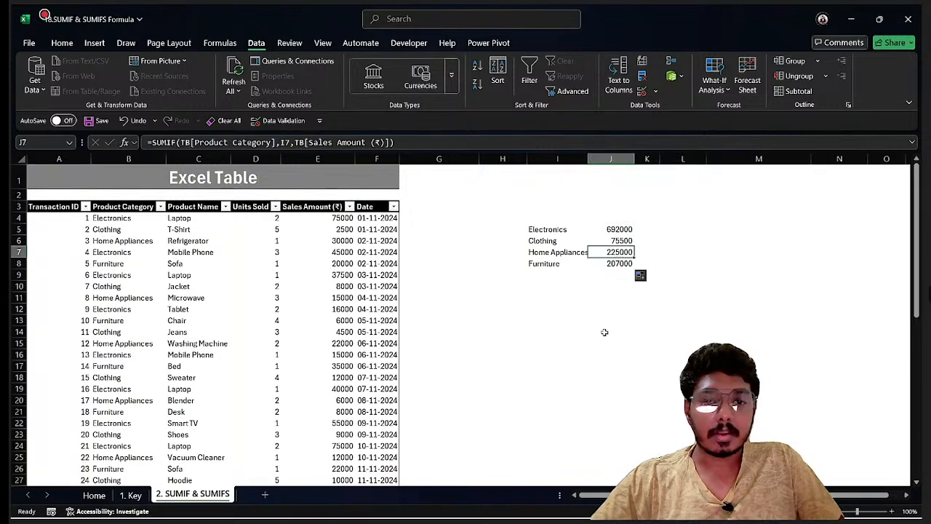
Review the category names in I5:I8 against their SUMIF totals in J5:J8
{"action": "left_click", "coordinate": [638, 226]}
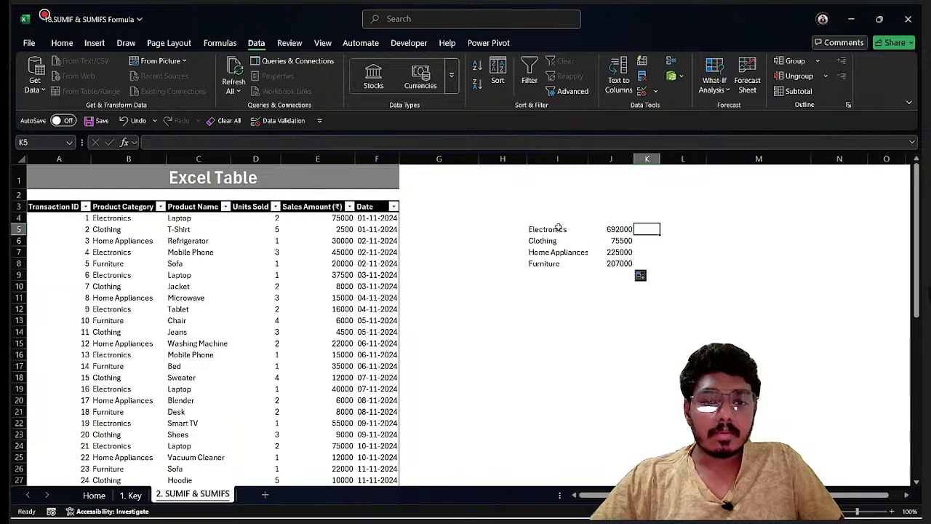
{"action": "left_click", "coordinate": [558, 227]}
{"action": "left_click", "coordinate": [572, 264]}
{"action": "left_click_drag", "start_coordinate": [623, 228], "coordinate": [620, 265]}
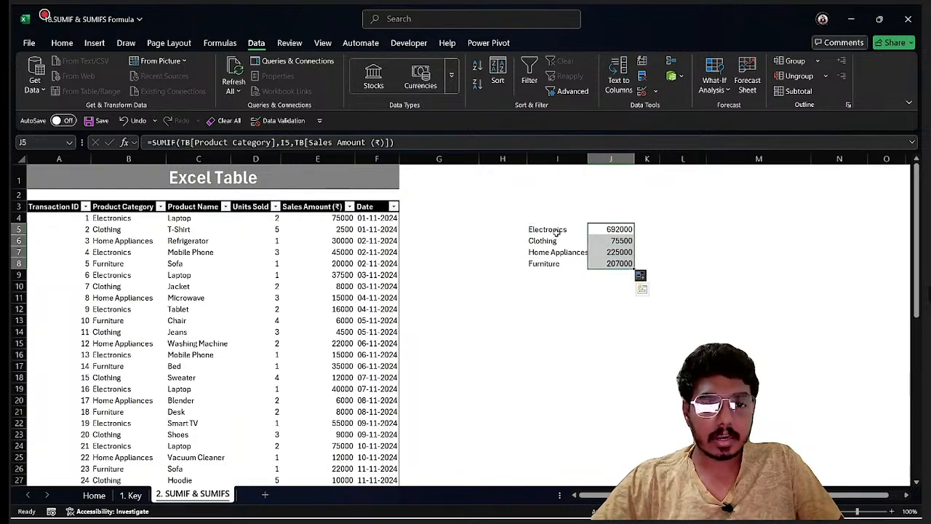
{"action": "left_click", "coordinate": [616, 231]}
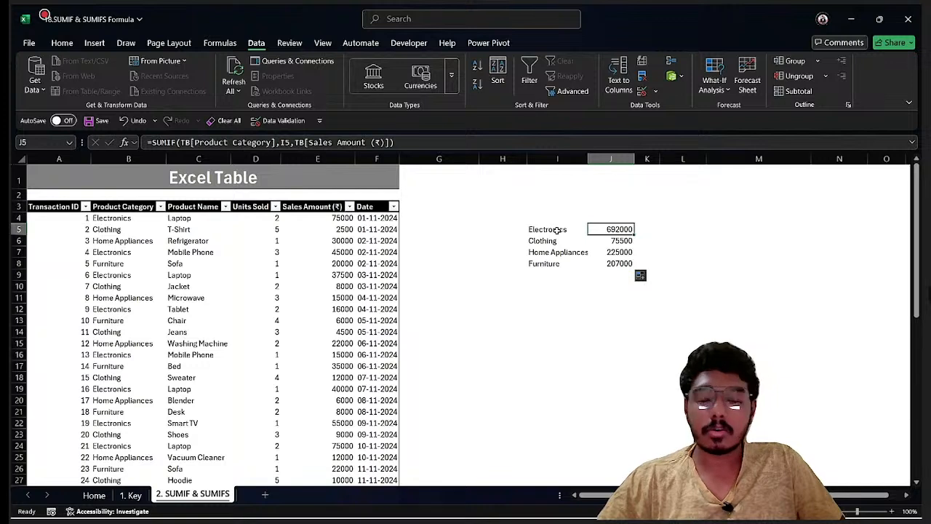
Copy the category list I5:I8 and paste it starting at I11
{"action": "left_click_drag", "start_coordinate": [556, 231], "coordinate": [551, 266]}
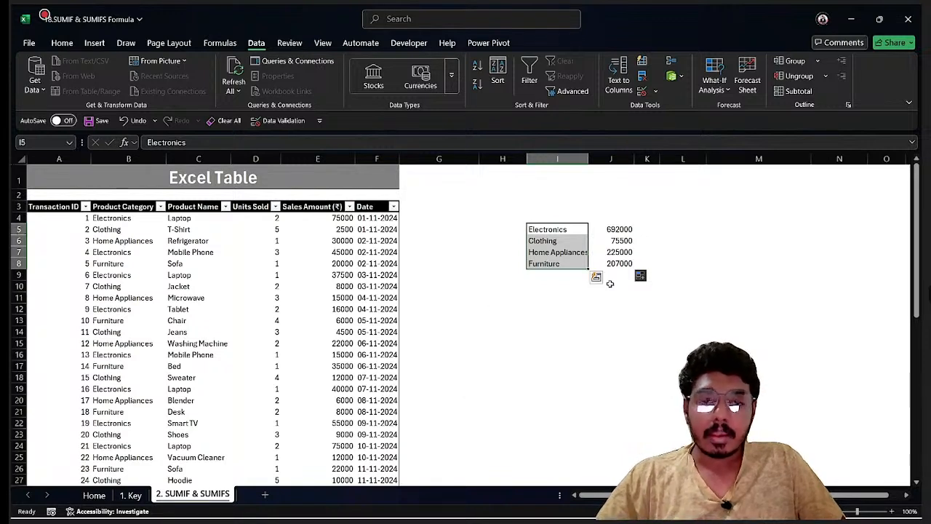
{"action": "key", "text": "ctrl+c"}
{"action": "left_click", "coordinate": [557, 299]}
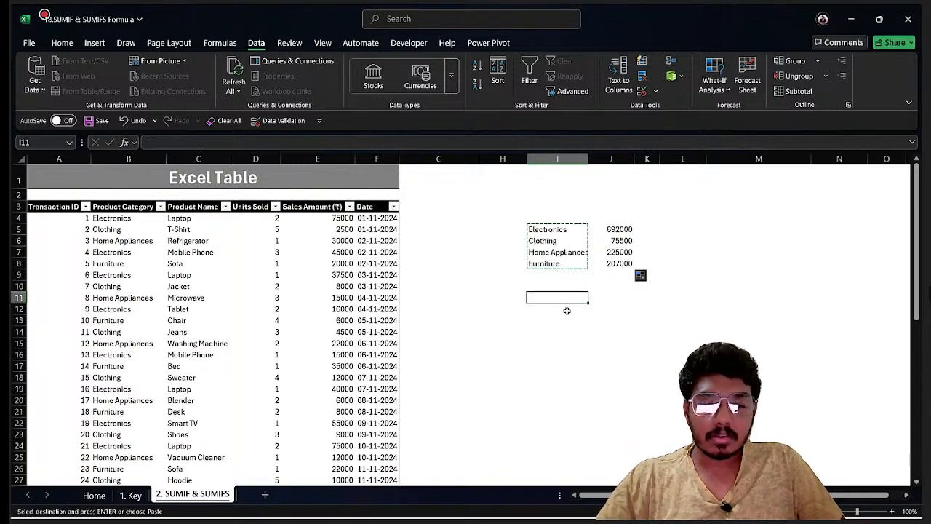
{"action": "key", "text": "ctrl+v"}
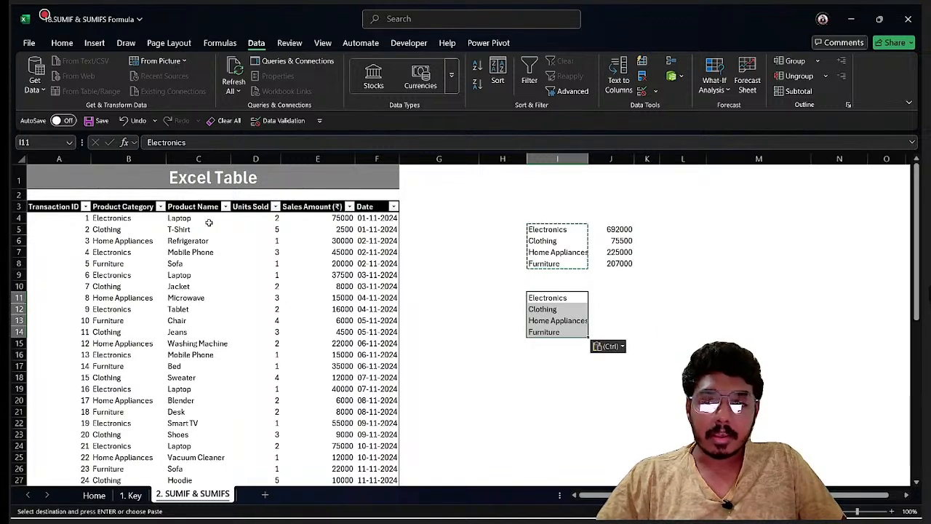
Copy all product names from the table's Product Name column and paste them transposed along row 10 starting at J10
{"action": "left_click_drag", "start_coordinate": [198, 219], "coordinate": [210, 441]}
{"action": "key", "text": "ctrl+c"}
{"action": "scroll", "coordinate": [210, 441], "scroll_direction": "up", "scroll_amount": 8}
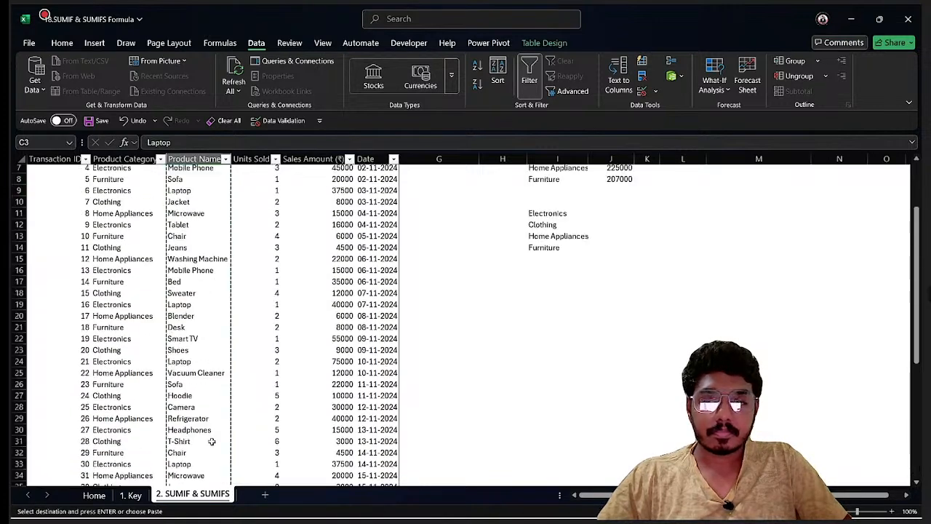
{"action": "key", "text": "Down"}
{"action": "key", "text": "Down"}
{"action": "key", "text": "Down"}
{"action": "key", "text": "Down"}
{"action": "key", "text": "Down"}
{"action": "key", "text": "Right"}
{"action": "key", "text": "Right"}
{"action": "key", "text": "Right"}
{"action": "key", "text": "Right"}
{"action": "key", "text": "Right"}
{"action": "key", "text": "Right"}
{"action": "key", "text": "Right"}
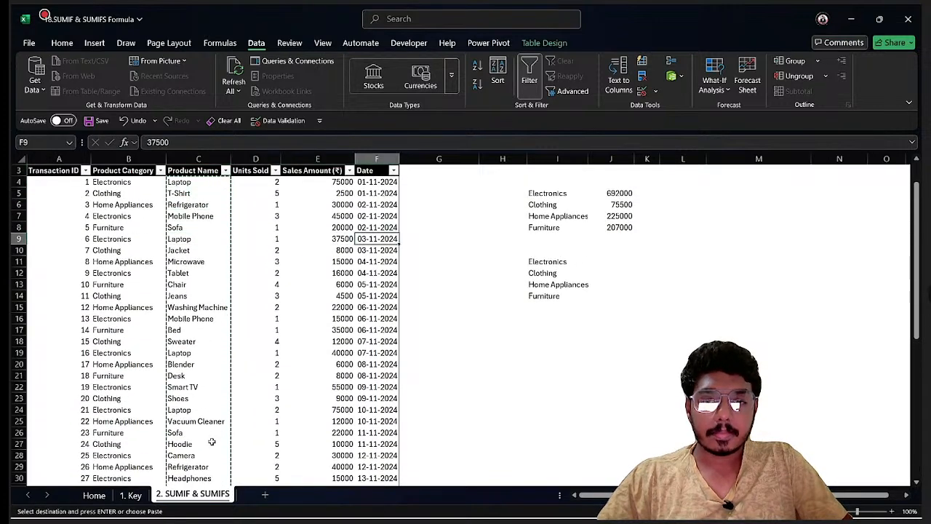
{"action": "key", "text": "Down"}
{"action": "key", "text": "Left"}
{"action": "key", "text": "Right"}
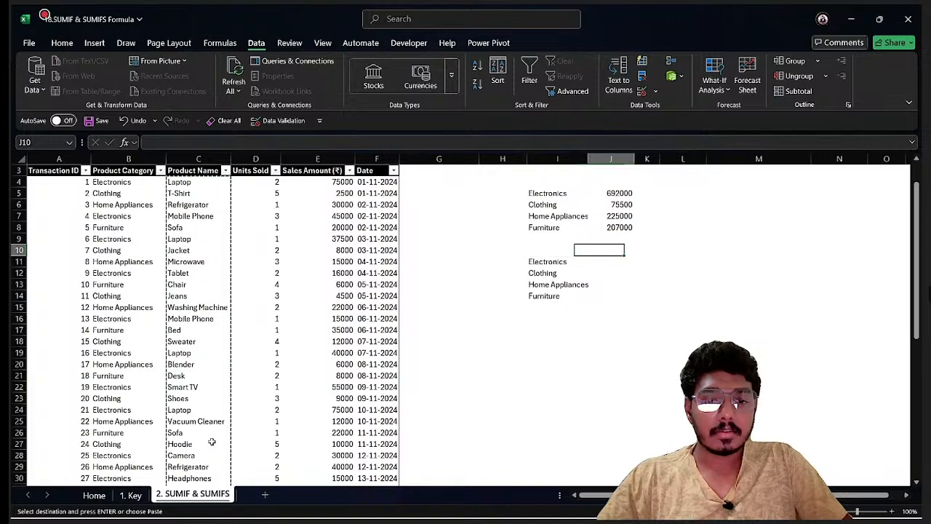
{"action": "key", "text": "ctrl+alt+v"}
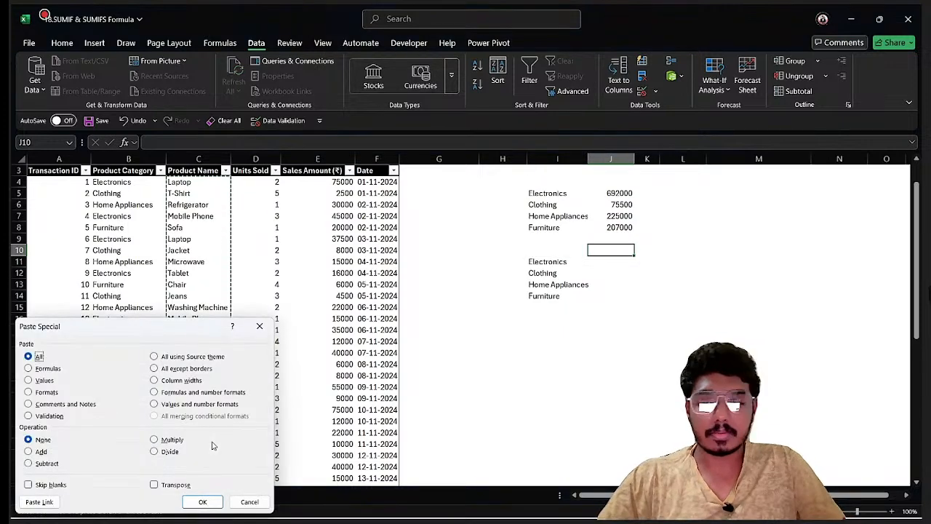
{"action": "left_click", "coordinate": [161, 484]}
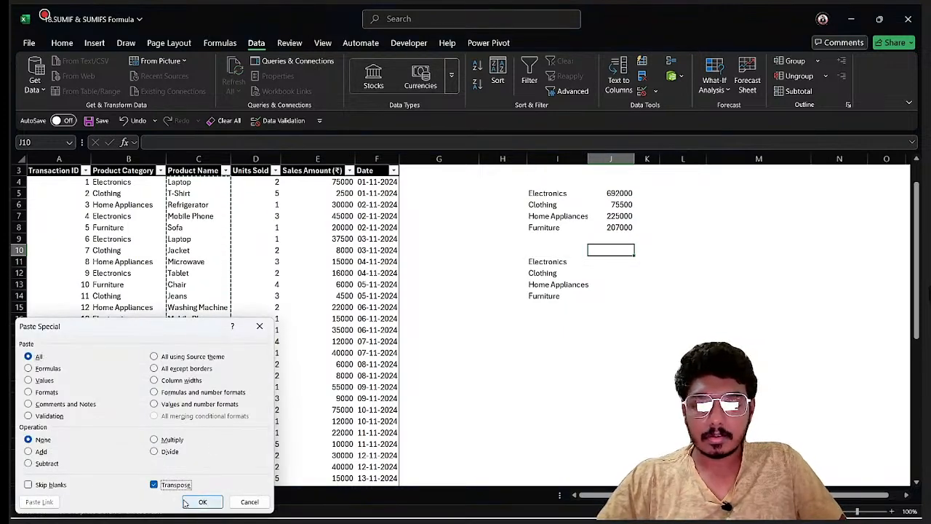
{"action": "left_click", "coordinate": [200, 501]}
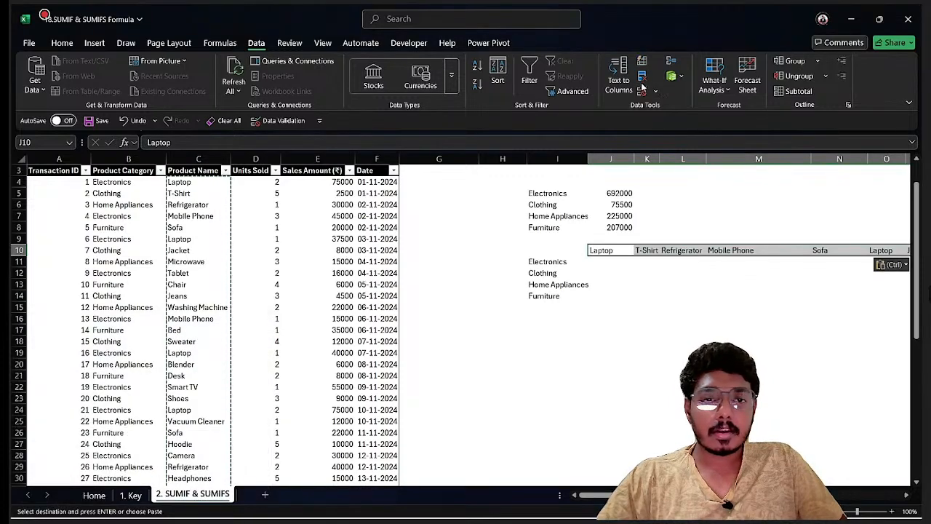
Try to remove duplicates from the transposed product names in row 10, continuing with the current selection only
{"action": "left_click", "coordinate": [644, 77]}
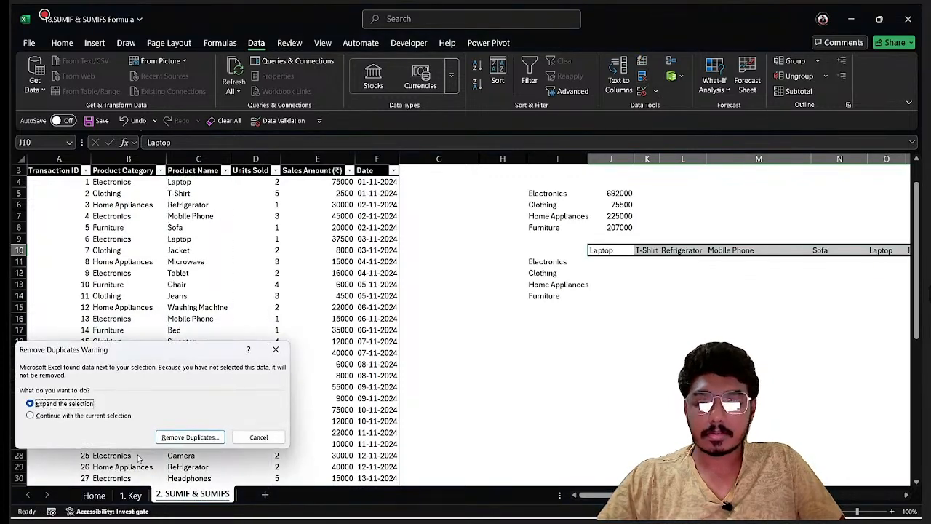
{"action": "left_click", "coordinate": [123, 421]}
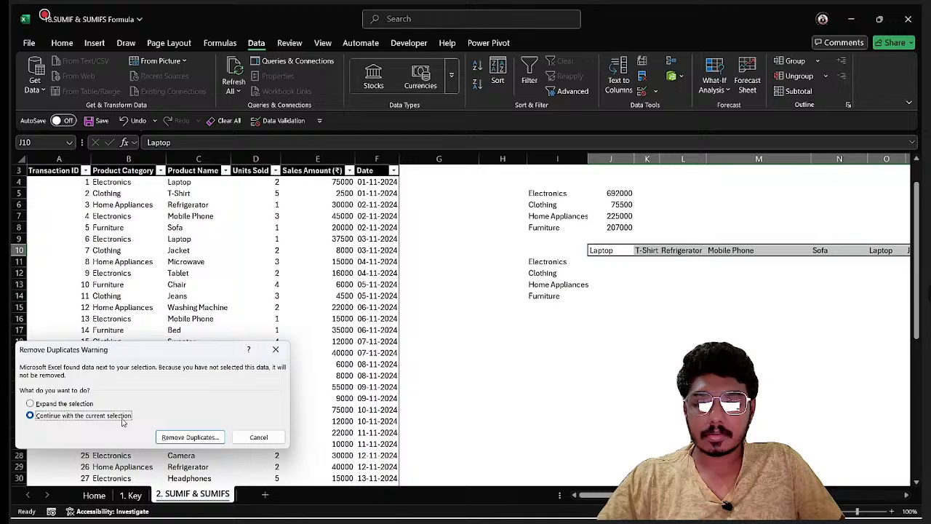
{"action": "left_click", "coordinate": [189, 438]}
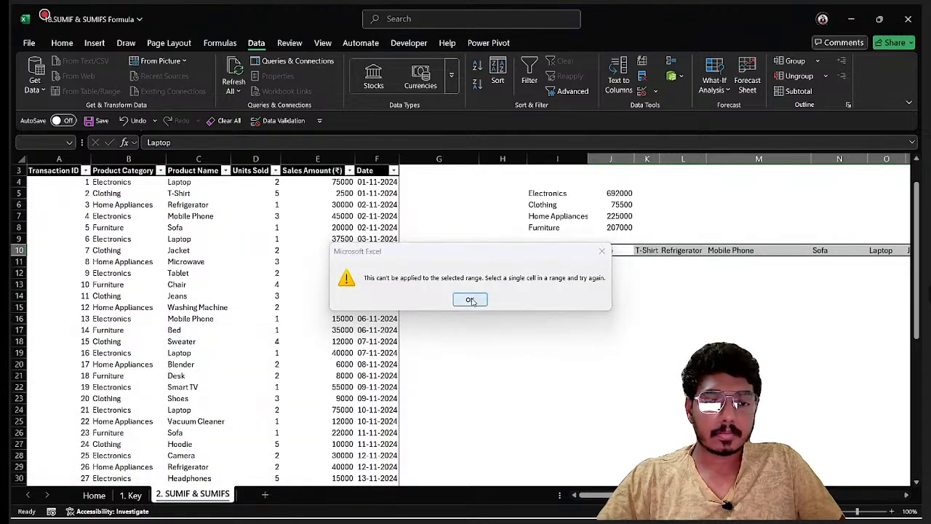
{"action": "left_click", "coordinate": [470, 299]}
{"action": "scroll", "coordinate": [466, 321], "scroll_direction": "right", "scroll_amount": 10}
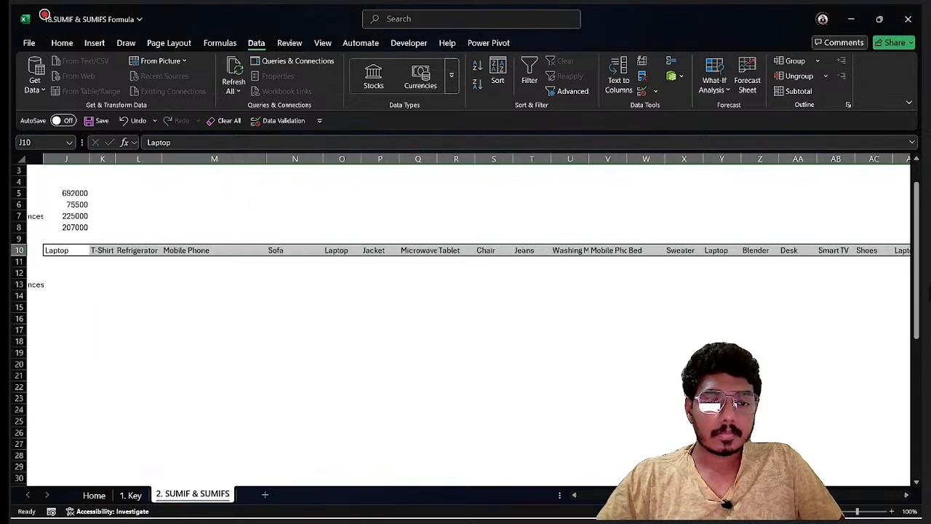
{"action": "left_click_drag", "start_coordinate": [666, 494], "coordinate": [586, 494]}
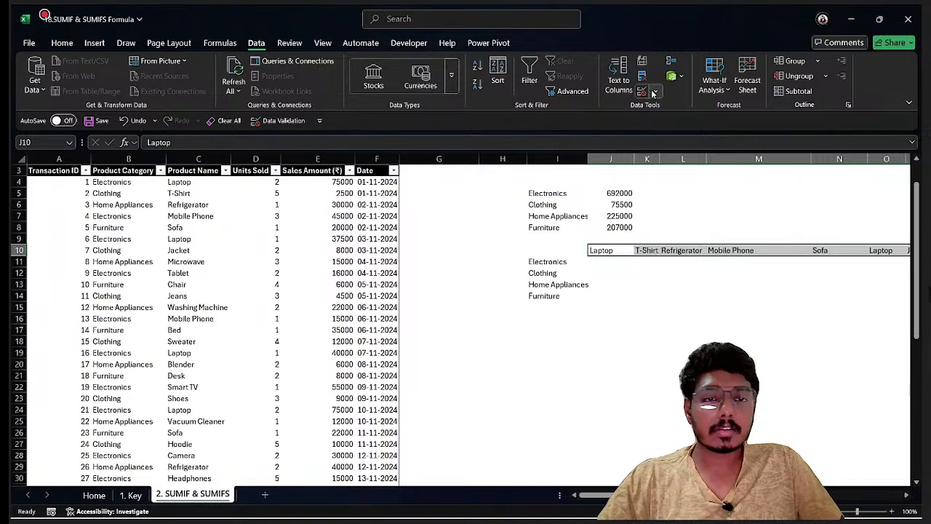
Clear all contents and formatting of the transposed product names in row 10
{"action": "left_click", "coordinate": [61, 43]}
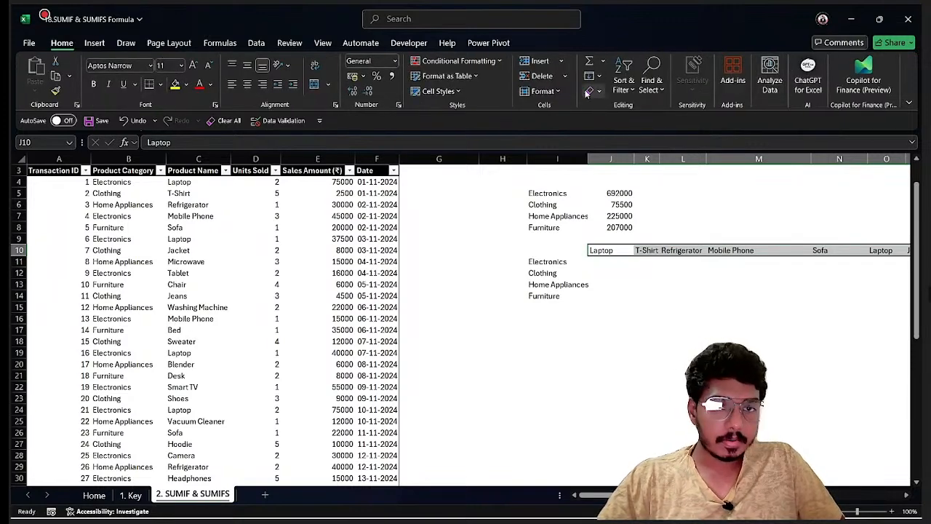
{"action": "left_click", "coordinate": [222, 120]}
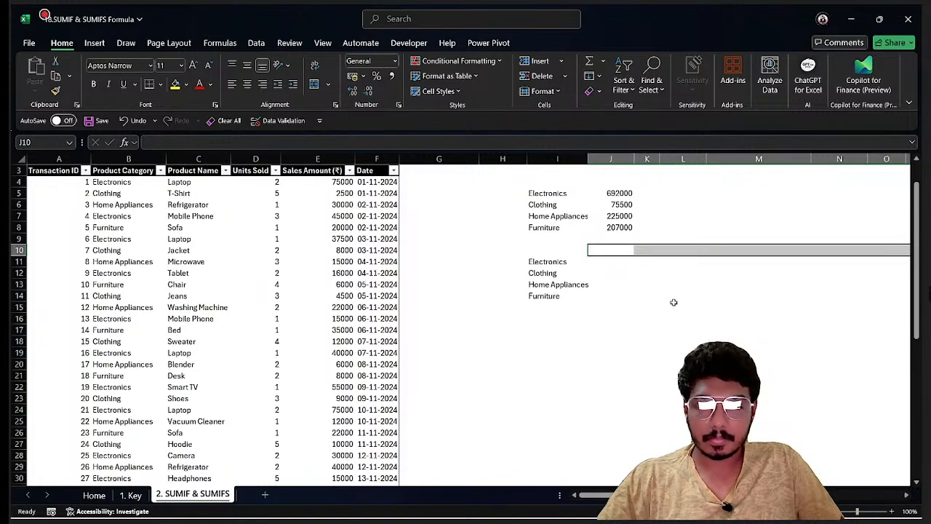
{"action": "left_click", "coordinate": [630, 266]}
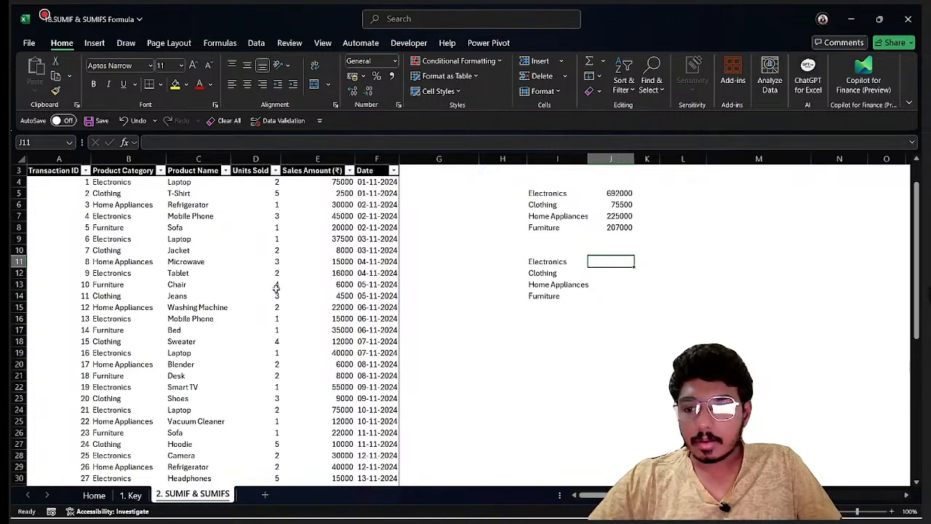
Examine the table's Product Name column for repeated products and compare it with the category list in I11:I14
{"action": "scroll", "coordinate": [250, 244], "scroll_direction": "down", "scroll_amount": 4}
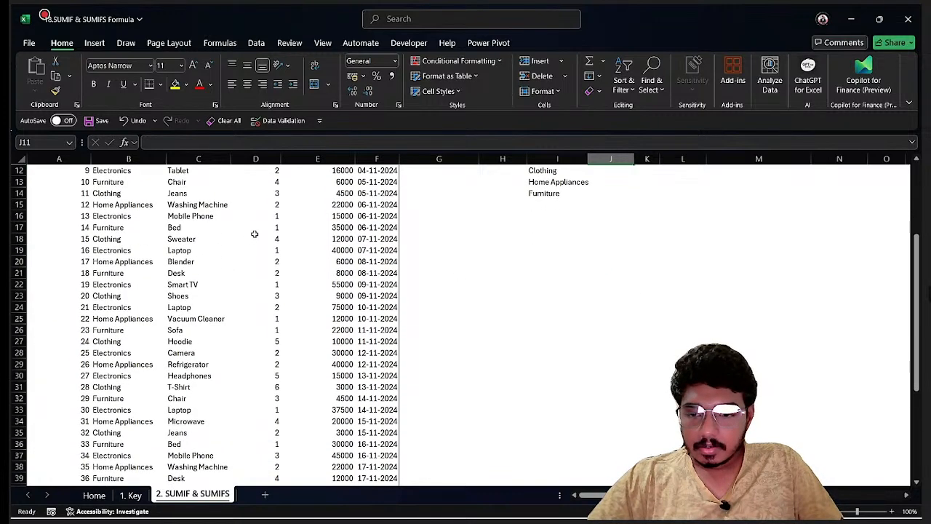
{"action": "scroll", "coordinate": [256, 232], "scroll_direction": "up", "scroll_amount": 4}
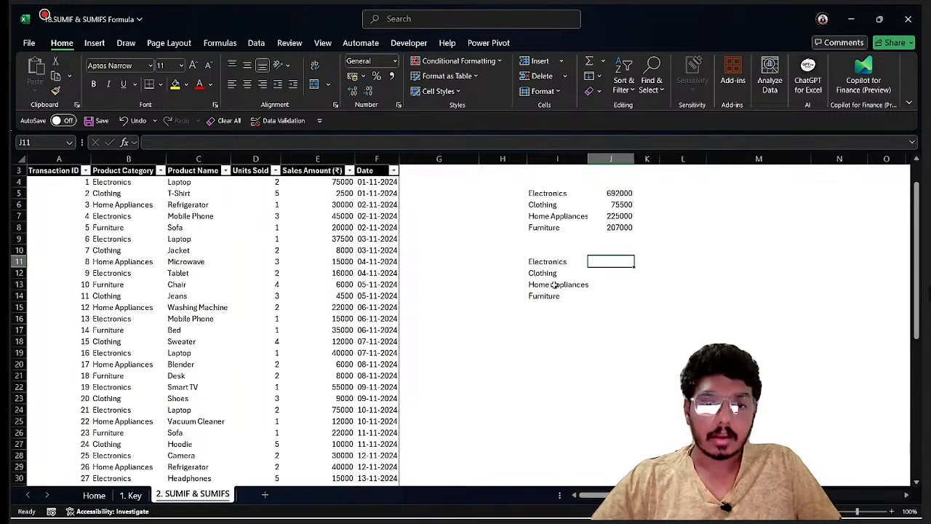
{"action": "left_click_drag", "start_coordinate": [546, 262], "coordinate": [546, 295]}
{"action": "key", "text": "ctrl+c"}
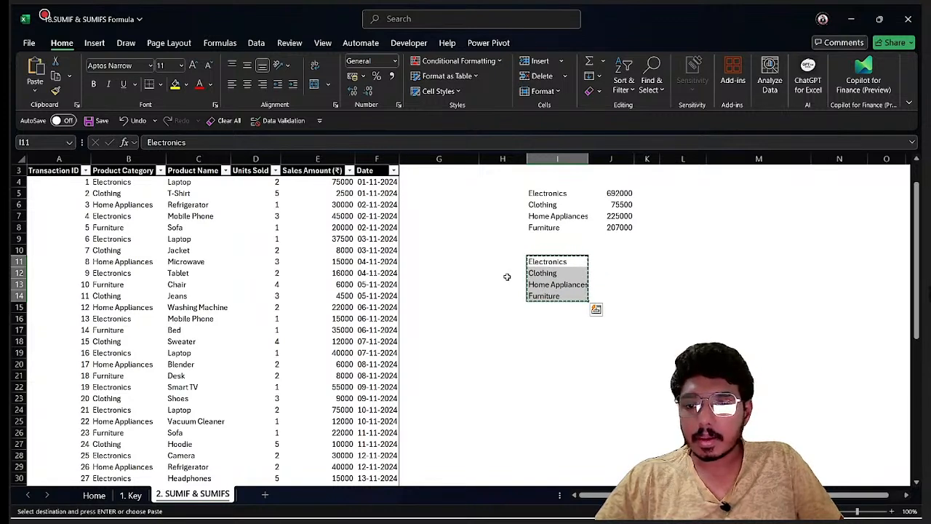
{"action": "key", "text": "Escape"}
{"action": "left_click", "coordinate": [198, 224]}
{"action": "left_click", "coordinate": [188, 241]}
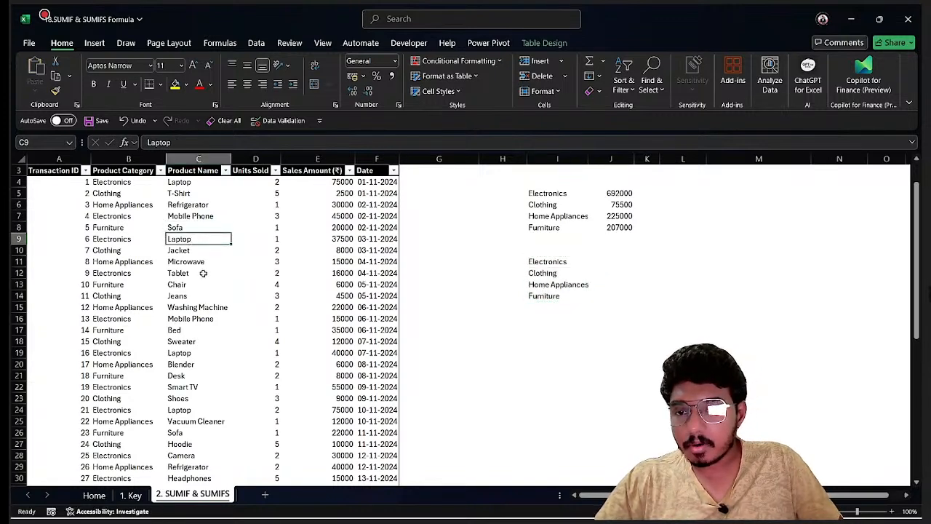
{"action": "left_click", "coordinate": [203, 272]}
{"action": "left_click", "coordinate": [204, 181]}
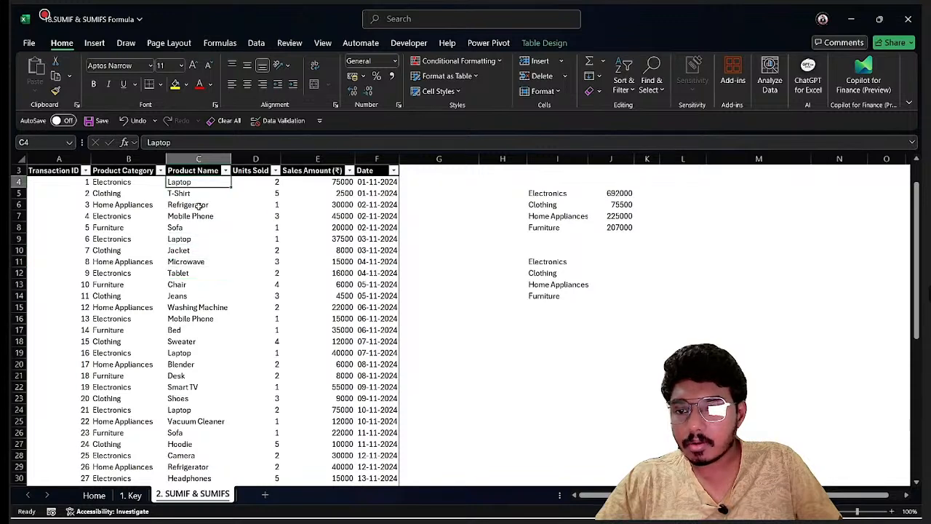
{"action": "left_click", "coordinate": [194, 238]}
{"action": "left_click", "coordinate": [209, 183]}
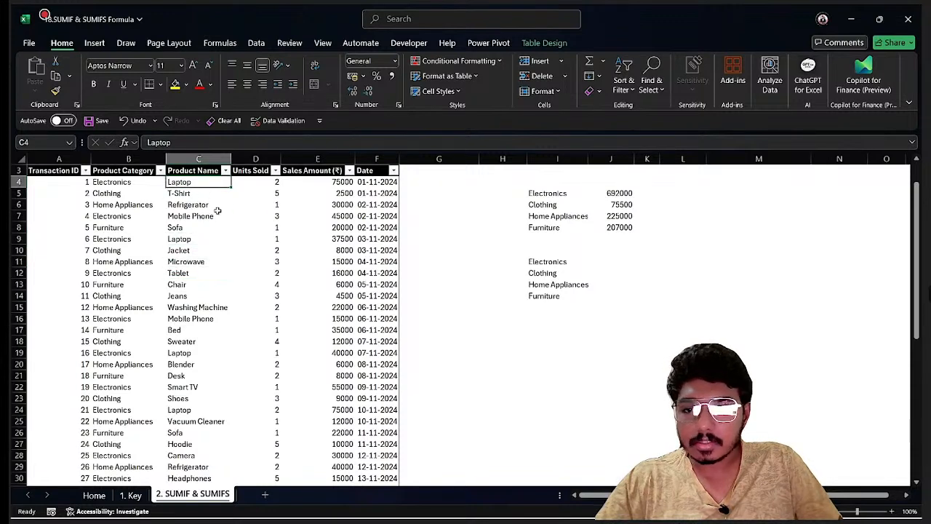
Paste the category list I11:I14 transposed into J11:M11 as column headings and delete the original vertical list
{"action": "left_click_drag", "start_coordinate": [556, 262], "coordinate": [549, 292]}
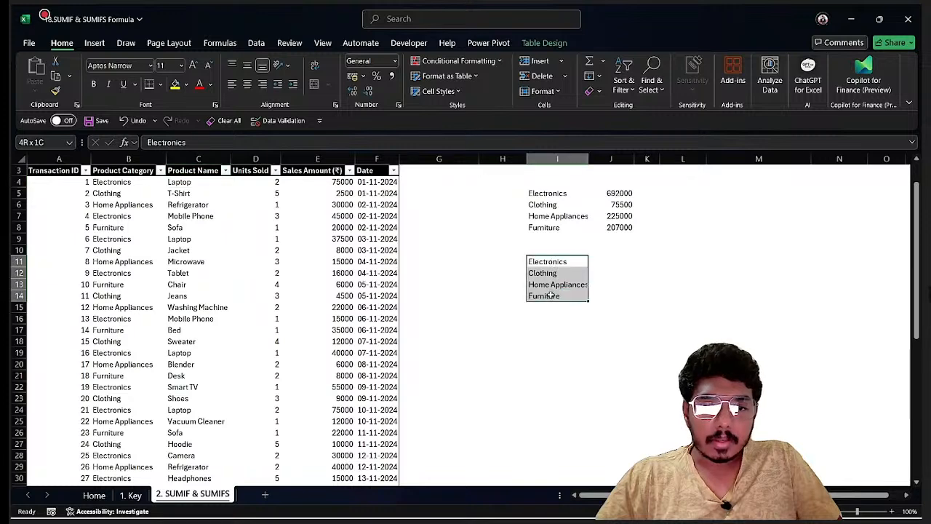
{"action": "key", "text": "ctrl+c"}
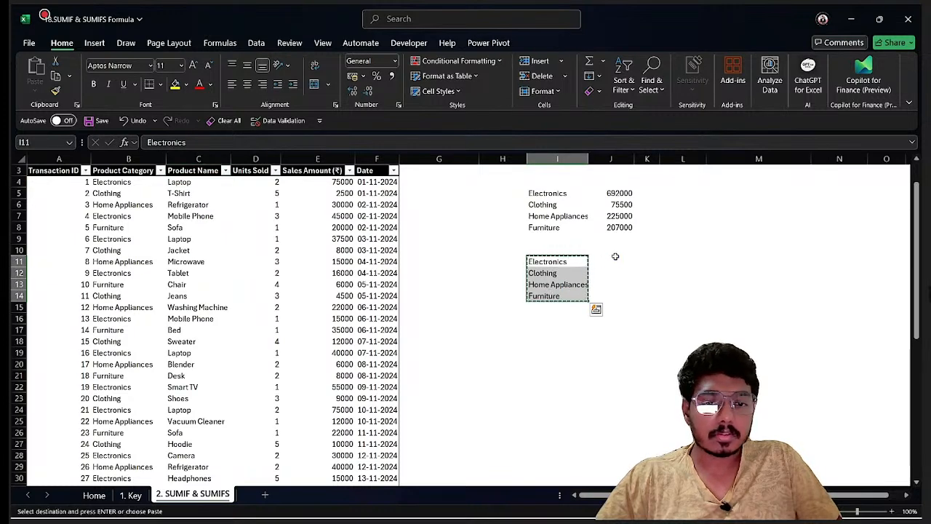
{"action": "left_click", "coordinate": [618, 260]}
{"action": "key", "text": "ctrl+alt+v"}
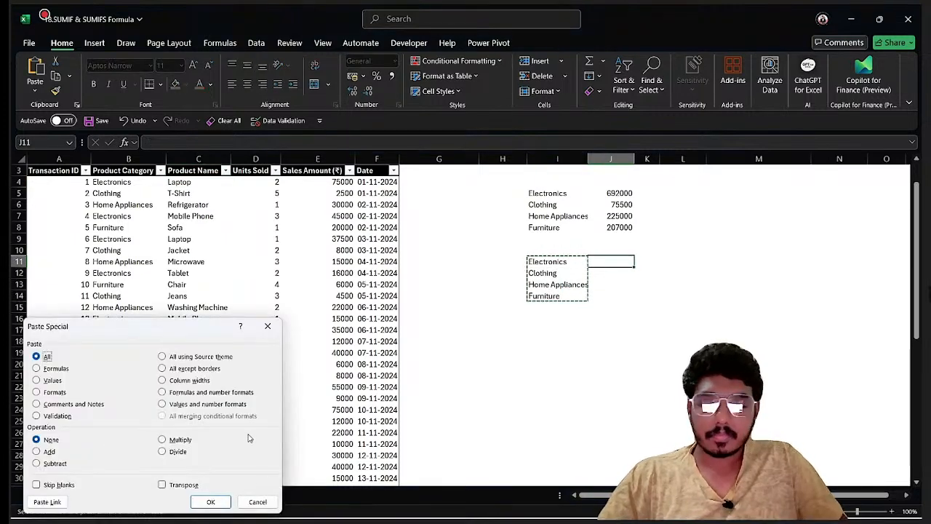
{"action": "left_click", "coordinate": [162, 485]}
{"action": "left_click", "coordinate": [210, 502]}
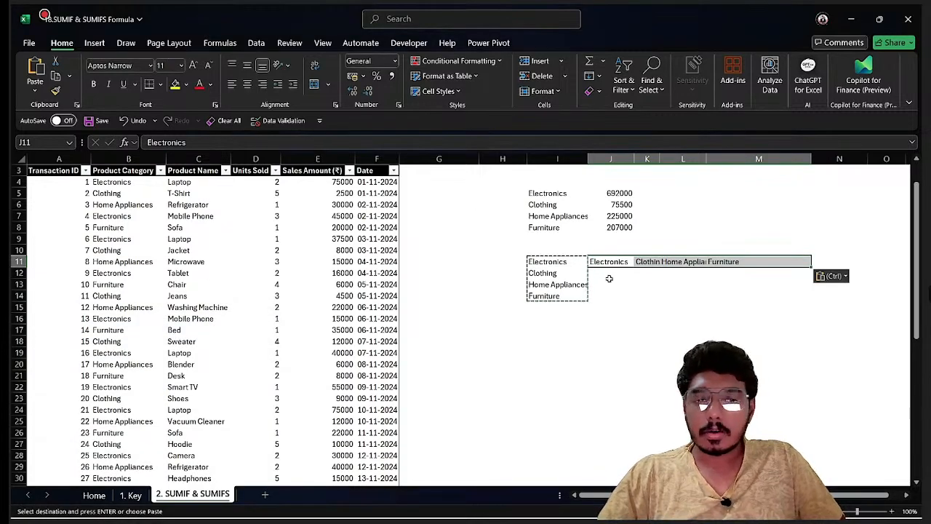
{"action": "left_click_drag", "start_coordinate": [561, 262], "coordinate": [565, 297]}
{"action": "key", "text": "Delete"}
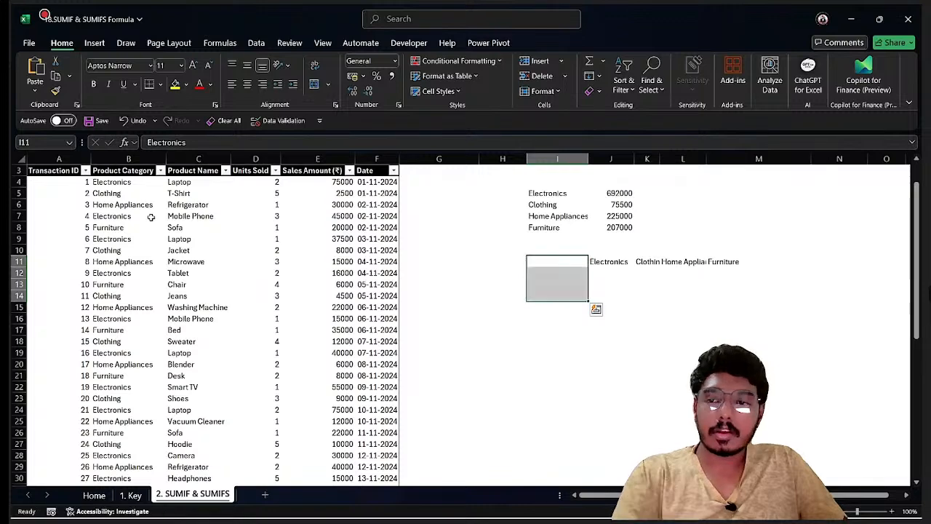
Copy the product names C4:C53 from the table and paste them as values starting at I12
{"action": "left_click", "coordinate": [204, 182]}
{"action": "key", "text": "ctrl+shift+Down"}
{"action": "key", "text": "ctrl+c"}
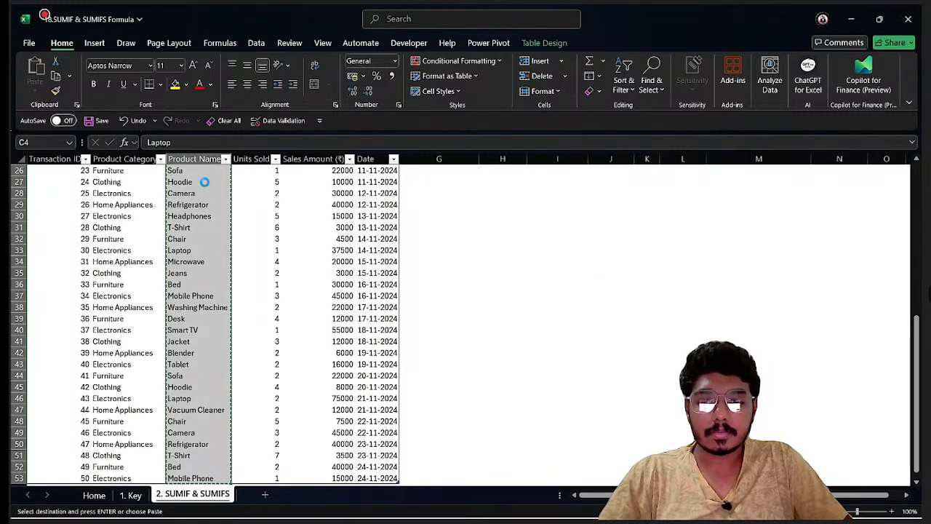
{"action": "key", "text": "Right"}
{"action": "key", "text": "Right"}
{"action": "key", "text": "Right"}
{"action": "key", "text": "Right"}
{"action": "key", "text": "Right"}
{"action": "key", "text": "Right"}
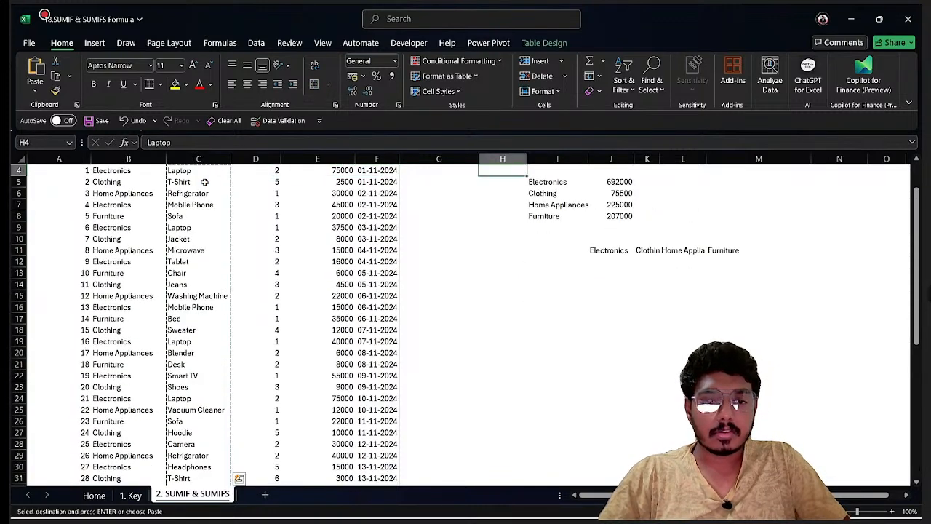
{"action": "left_click", "coordinate": [548, 261]}
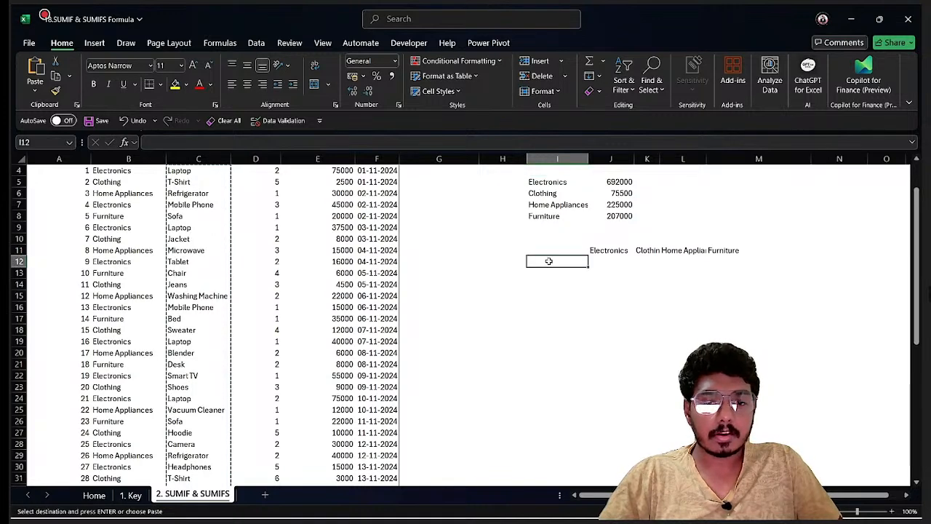
{"action": "key", "text": "ctrl+alt+v"}
{"action": "key", "text": "v"}
{"action": "key", "text": "Return"}
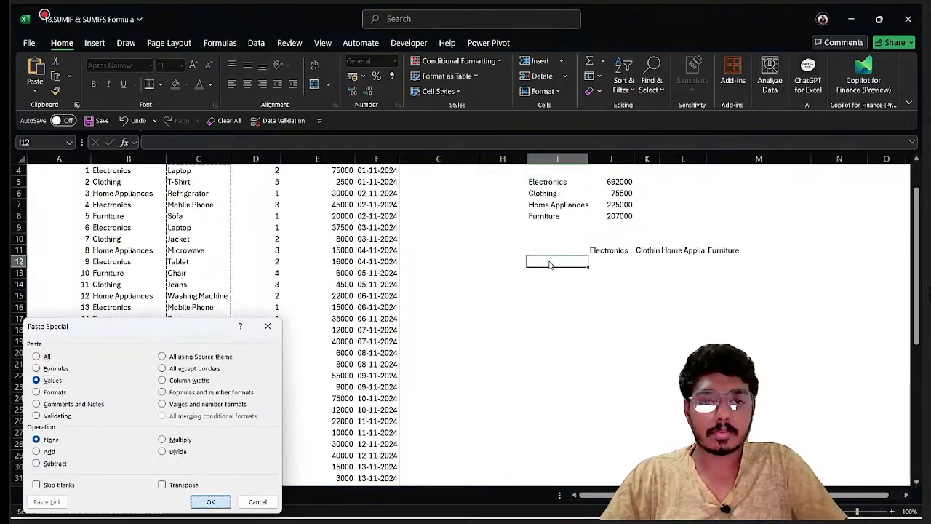
Remove duplicates from the pasted product names in column I, continuing with the current selection, and select J12
{"action": "left_click", "coordinate": [256, 42]}
{"action": "left_click", "coordinate": [642, 76]}
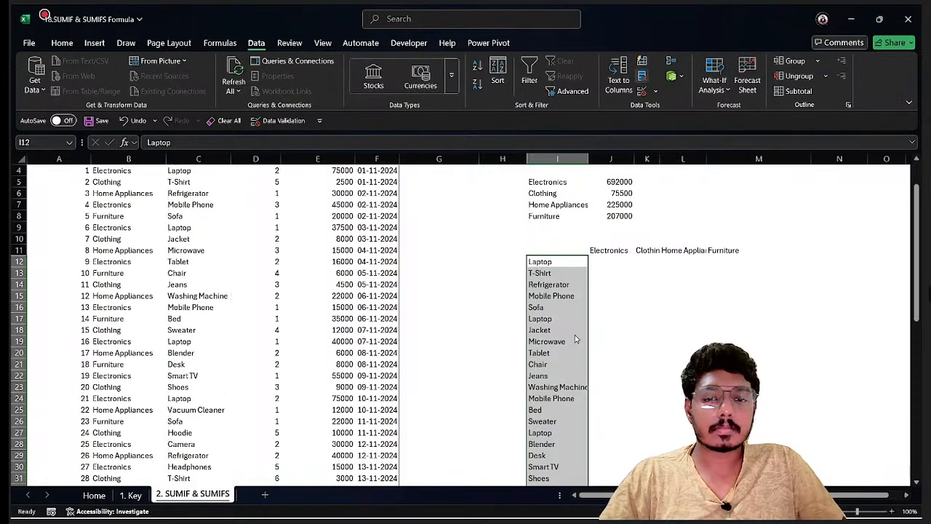
{"action": "left_click", "coordinate": [125, 418]}
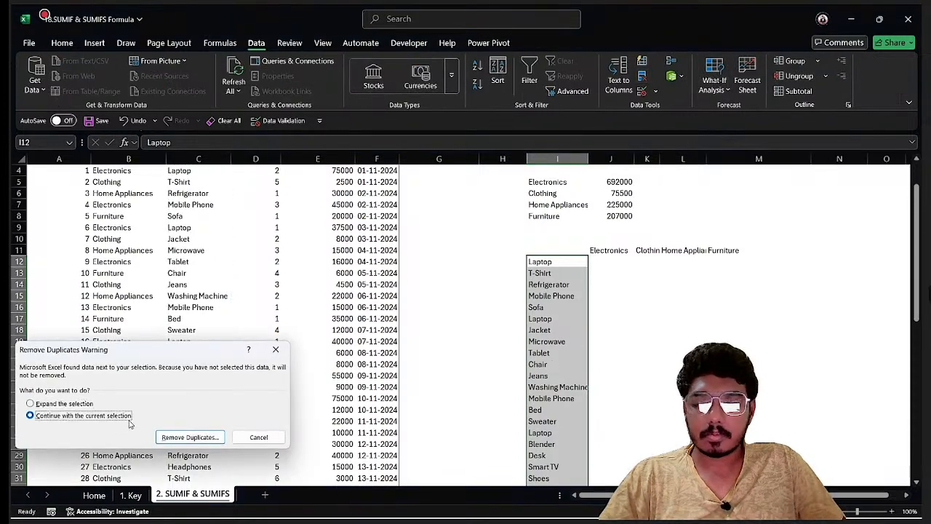
{"action": "left_click", "coordinate": [190, 437]}
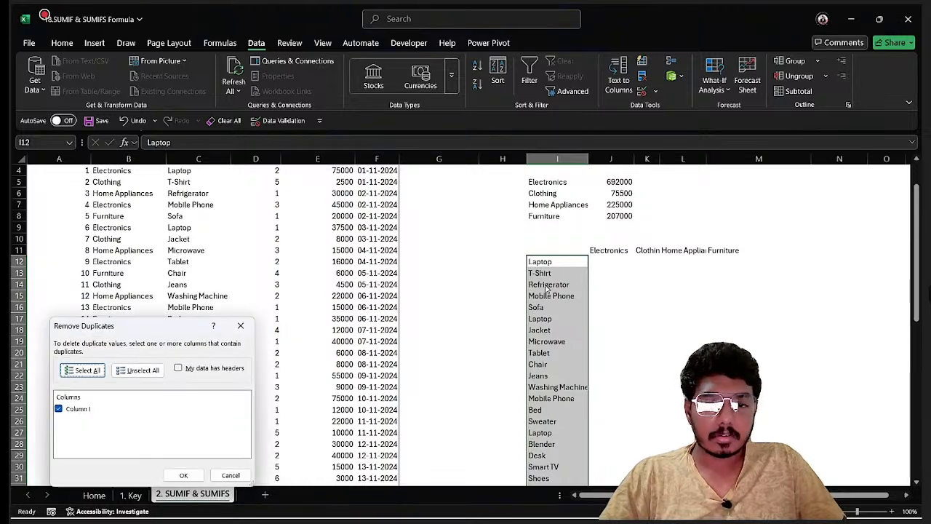
{"action": "left_click", "coordinate": [184, 475]}
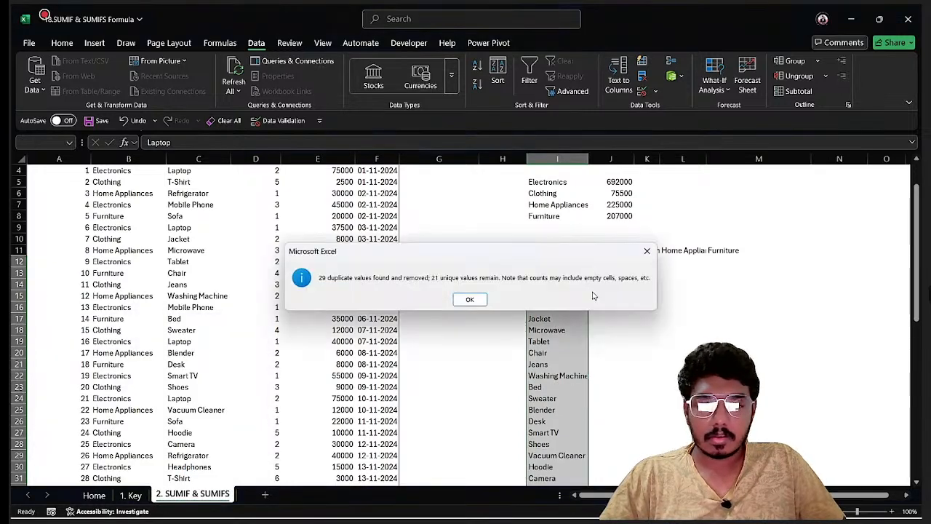
{"action": "left_click", "coordinate": [469, 300]}
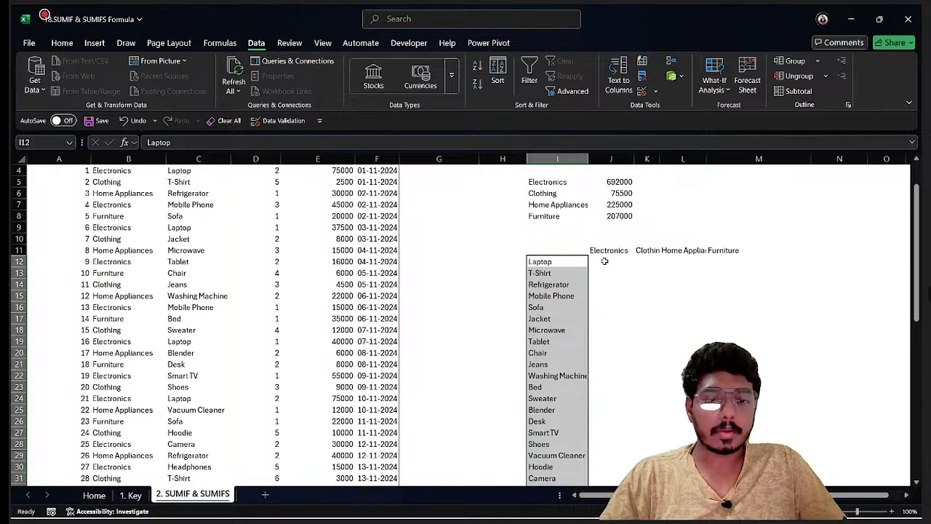
{"action": "left_click", "coordinate": [605, 261]}
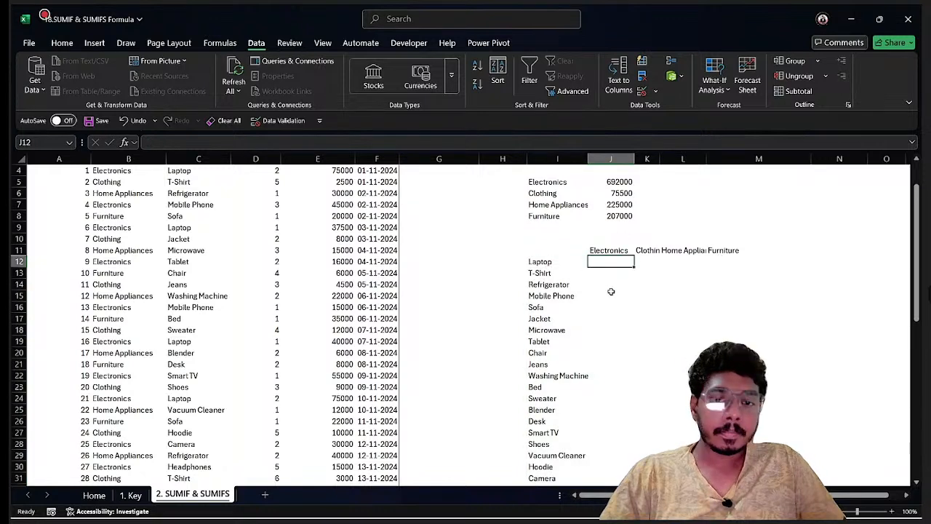
Autofit the width of all worksheet columns so the category headings in J11:M11 show in full
{"action": "left_click", "coordinate": [620, 251]}
{"action": "left_click", "coordinate": [657, 252]}
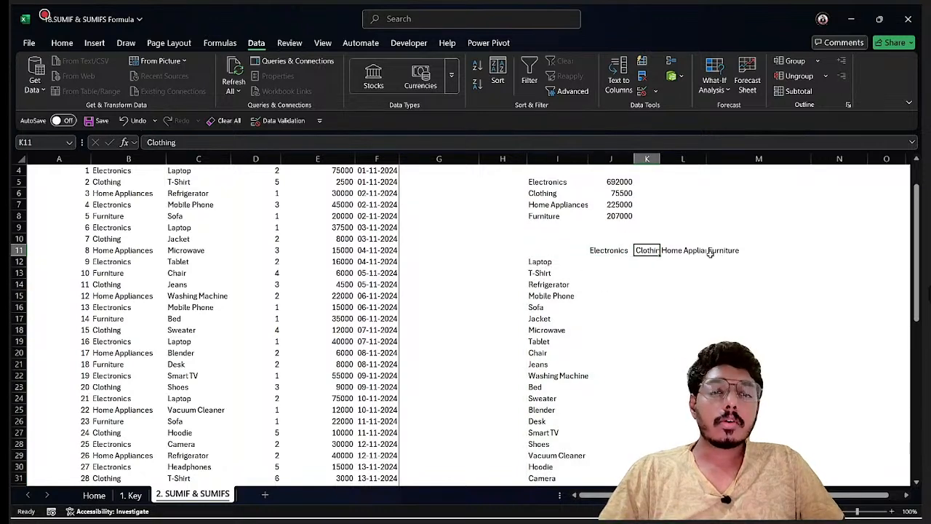
{"action": "left_click", "coordinate": [728, 255]}
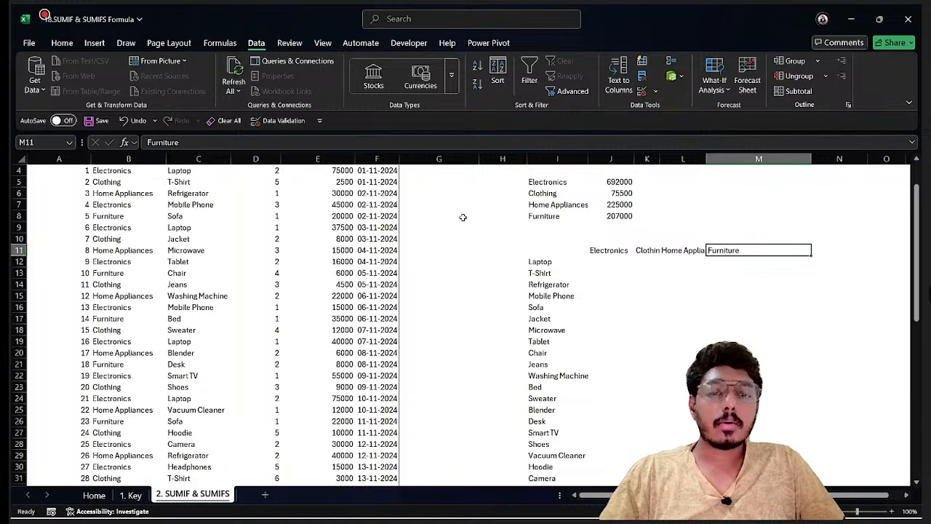
{"action": "left_click", "coordinate": [22, 159]}
{"action": "double_click", "coordinate": [90, 159]}
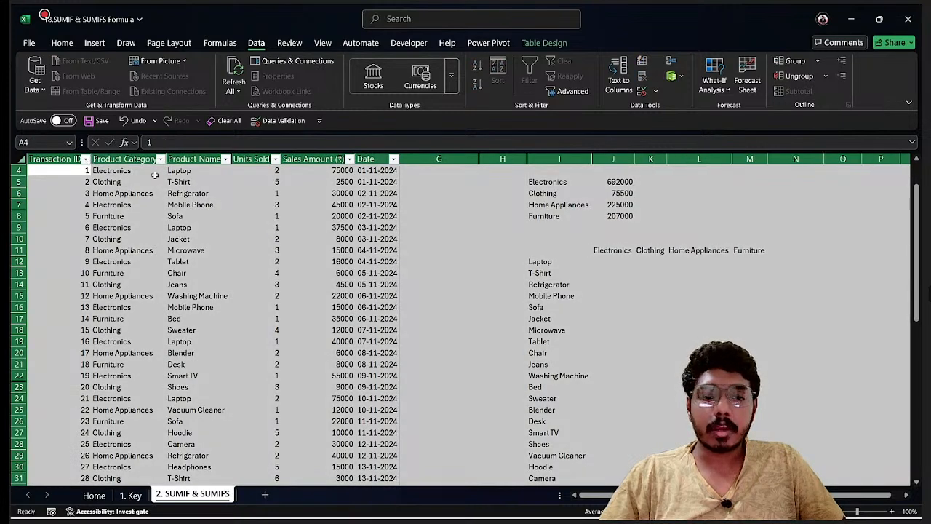
Examine the Electronics heading in J11 and the Laptop label in I12 as the two conditions for the grid
{"action": "left_click", "coordinate": [624, 260]}
{"action": "left_click", "coordinate": [623, 253]}
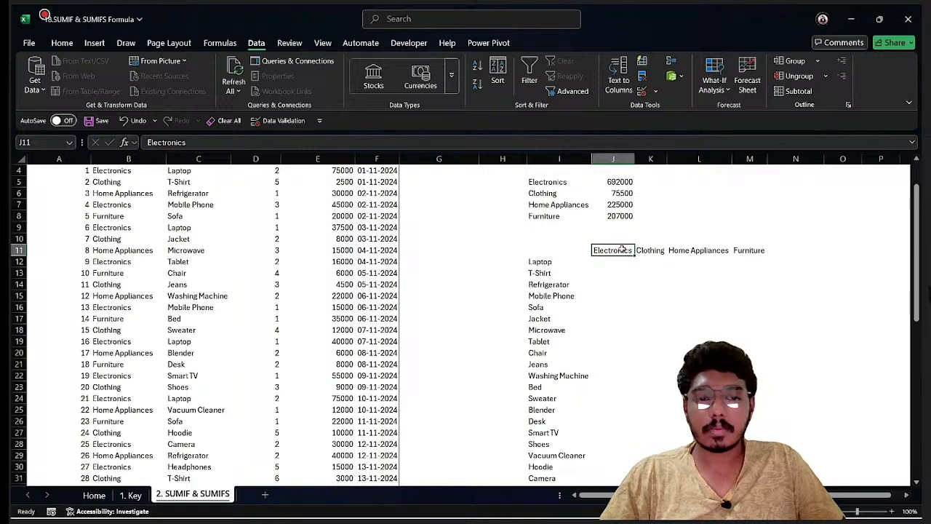
{"action": "key", "text": "Down"}
{"action": "key", "text": "Left"}
{"action": "left_click", "coordinate": [623, 254]}
{"action": "scroll", "coordinate": [623, 253], "scroll_direction": "up", "scroll_amount": 1}
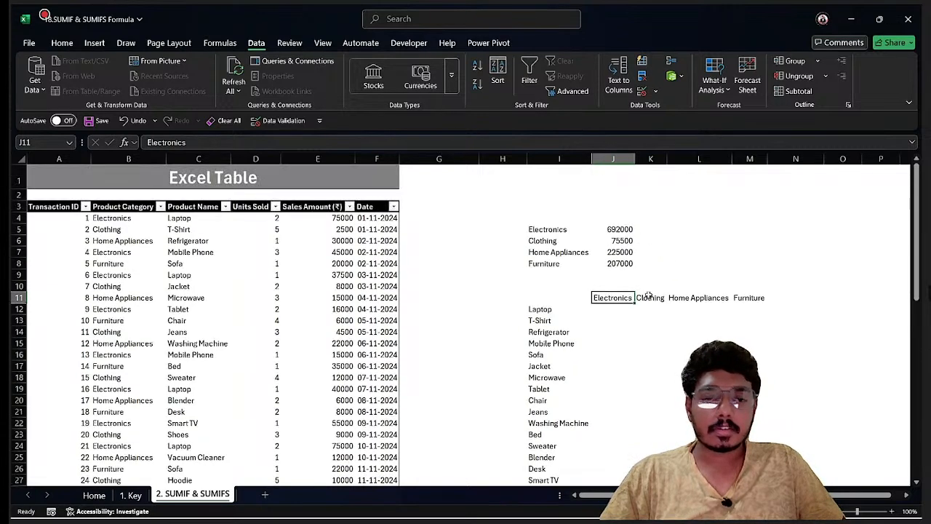
{"action": "left_click", "coordinate": [605, 310]}
{"action": "left_click", "coordinate": [539, 309]}
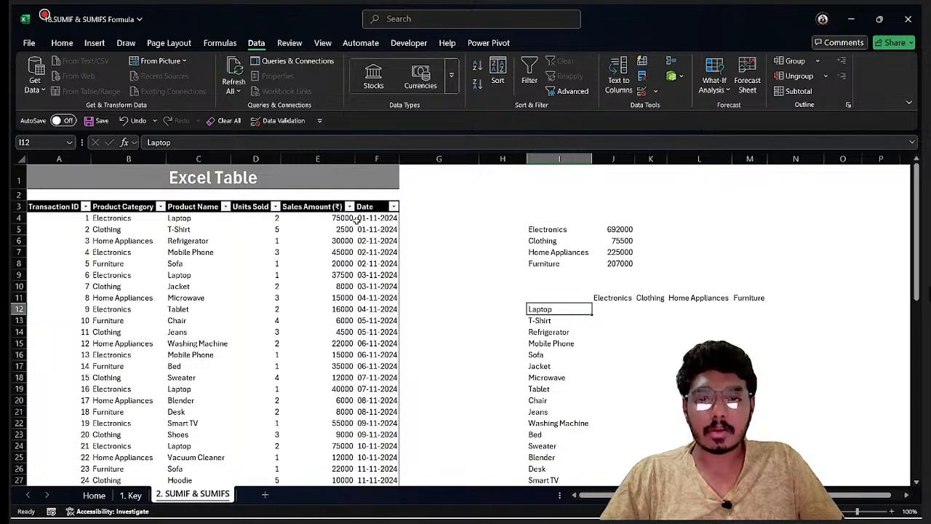
Start a SUMIFS formula in J12 with the table's Sales Amount (₹) column as the sum range
{"action": "left_click", "coordinate": [615, 308]}
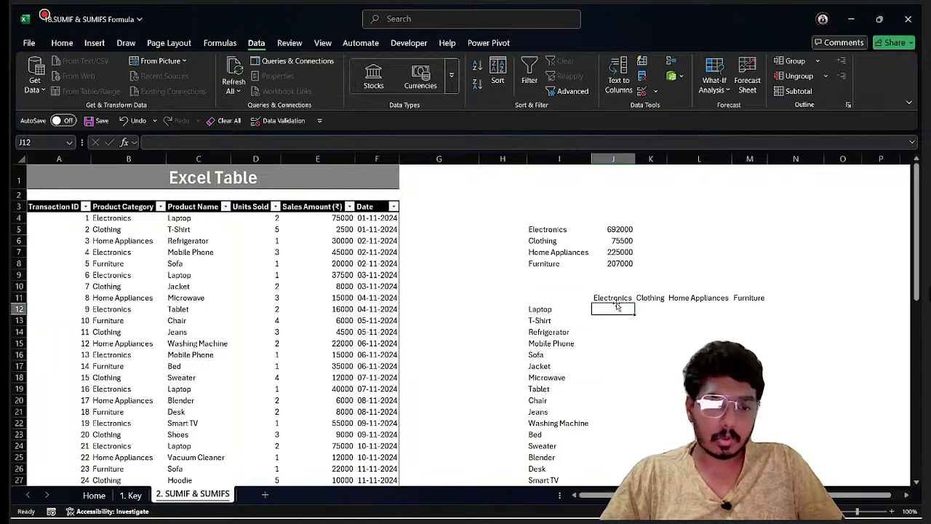
{"action": "type", "text": "=s"}
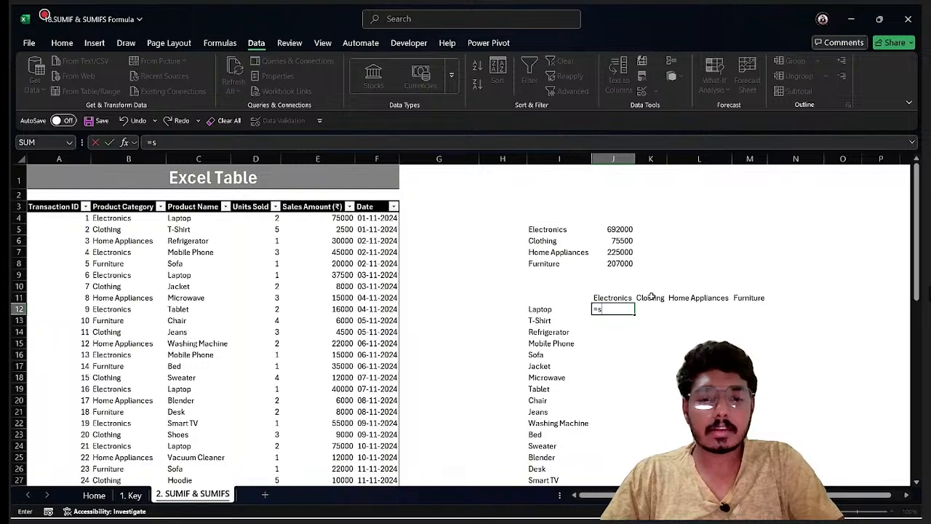
{"action": "type", "text": "um"}
{"action": "key", "text": "Down"}
{"action": "key", "text": "Down"}
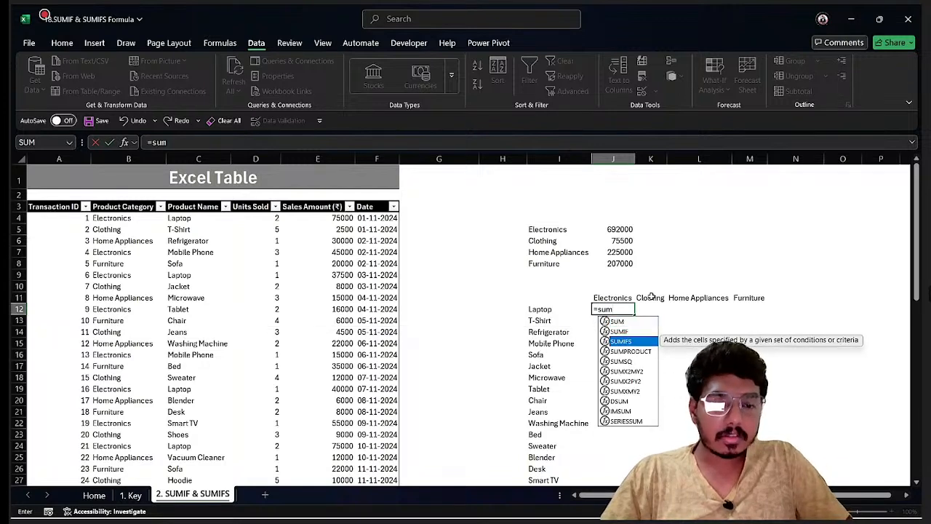
{"action": "key", "text": "Tab"}
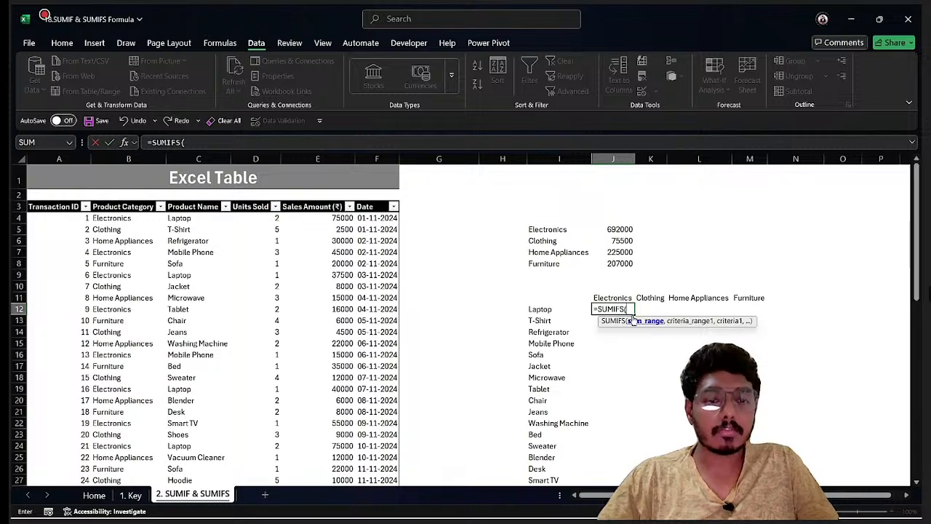
{"action": "left_click", "coordinate": [337, 235]}
{"action": "key", "text": "ctrl+space"}
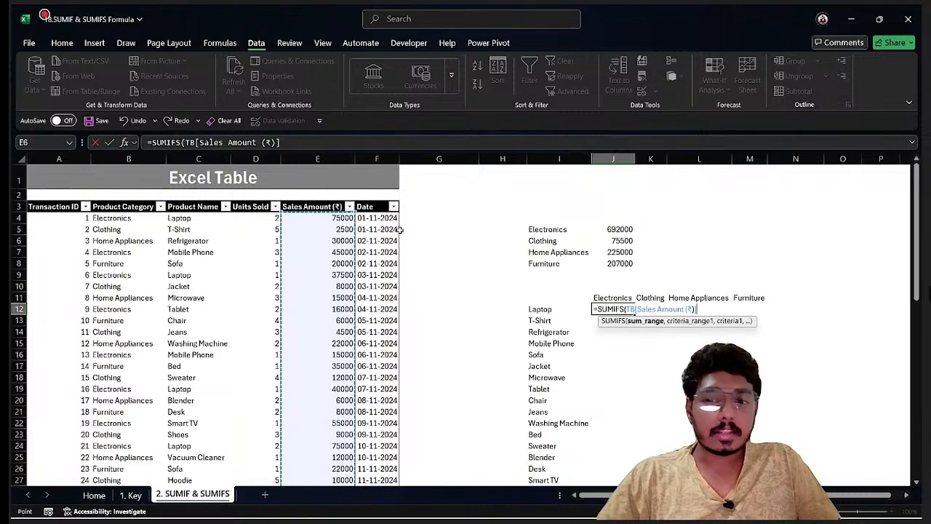
{"action": "type", "text": ","}
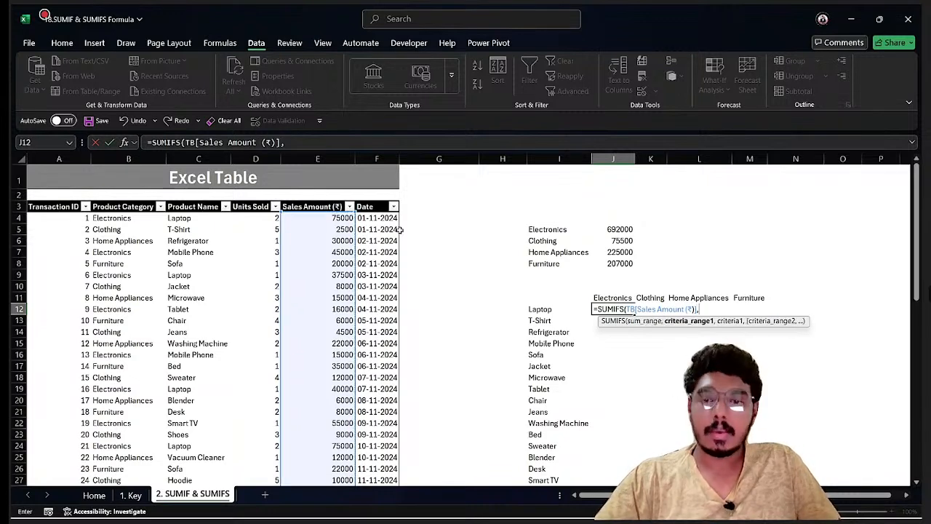
Add the Product Category column as the first criteria range, with J$11 as its row-locked criterion
{"action": "left_click", "coordinate": [136, 235]}
{"action": "key", "text": "ctrl+space"}
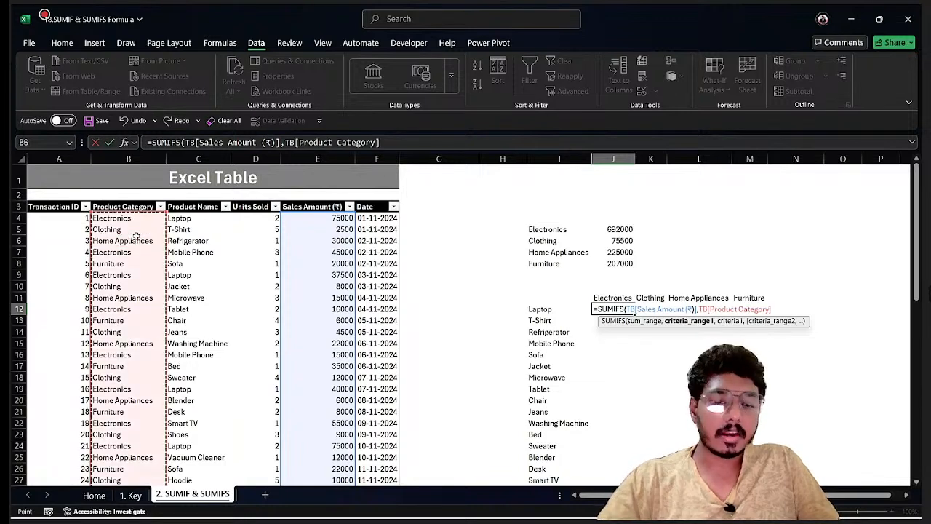
{"action": "type", "text": ","}
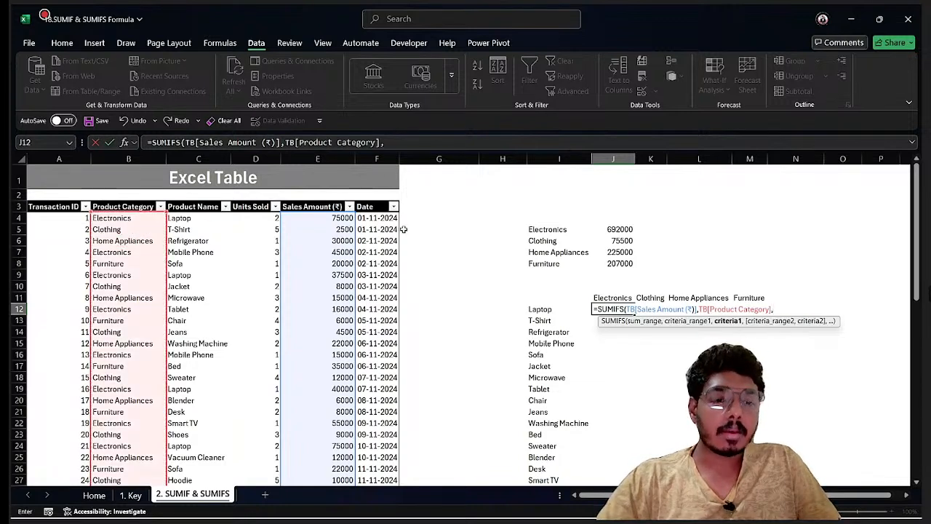
{"action": "left_click", "coordinate": [611, 299]}
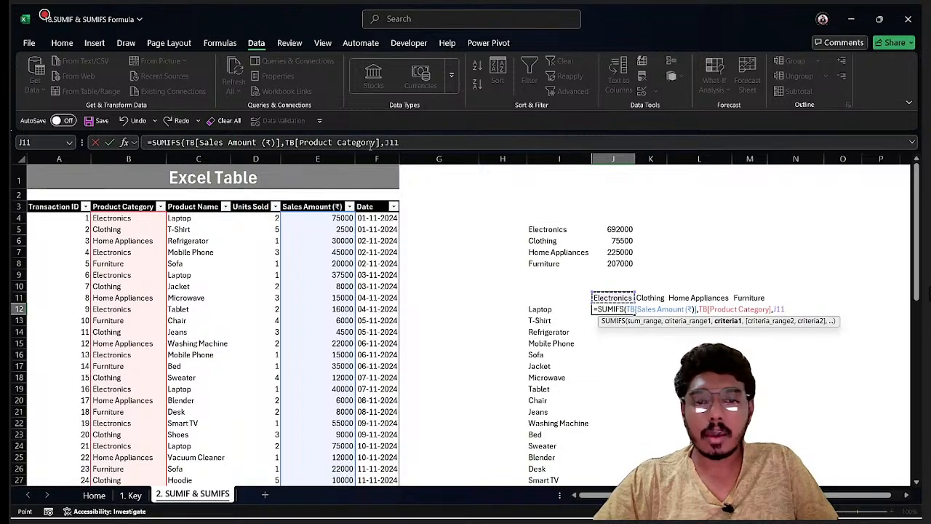
{"action": "left_click", "coordinate": [390, 143]}
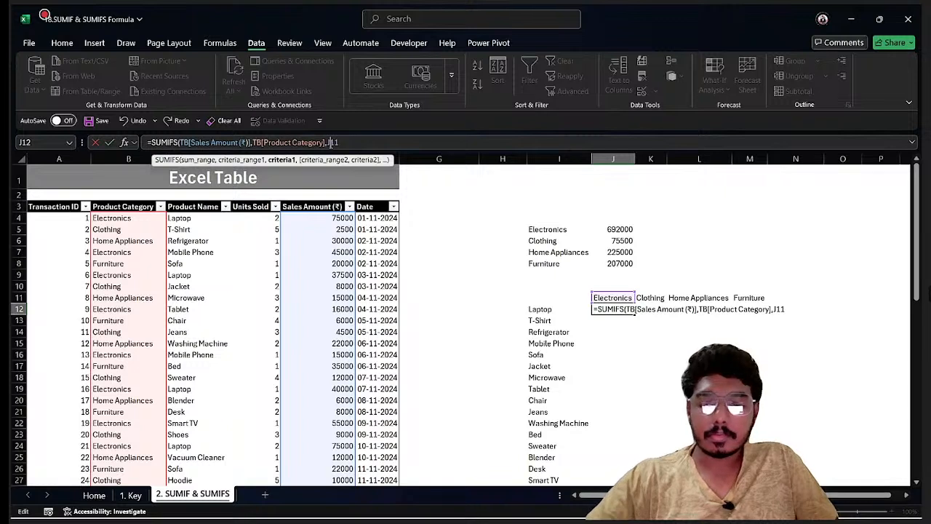
{"action": "type", "text": "$11"}
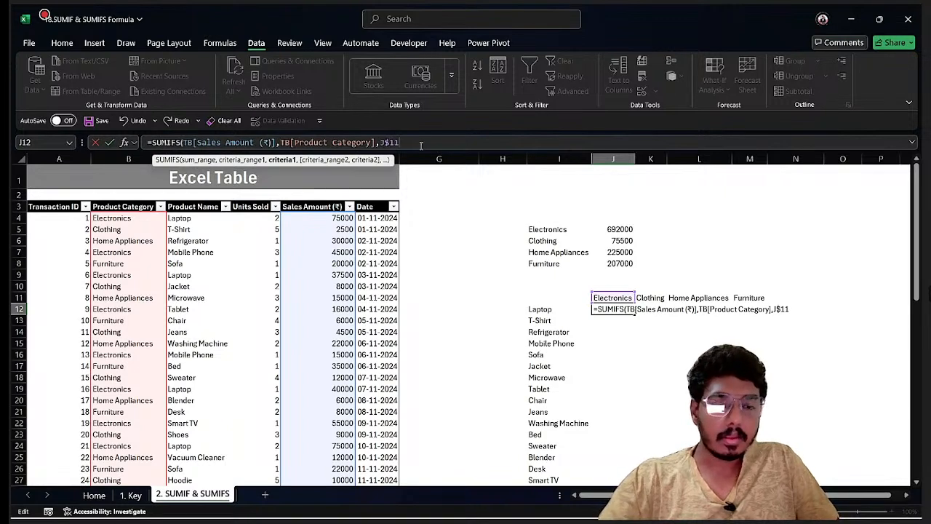
{"action": "type", "text": ","}
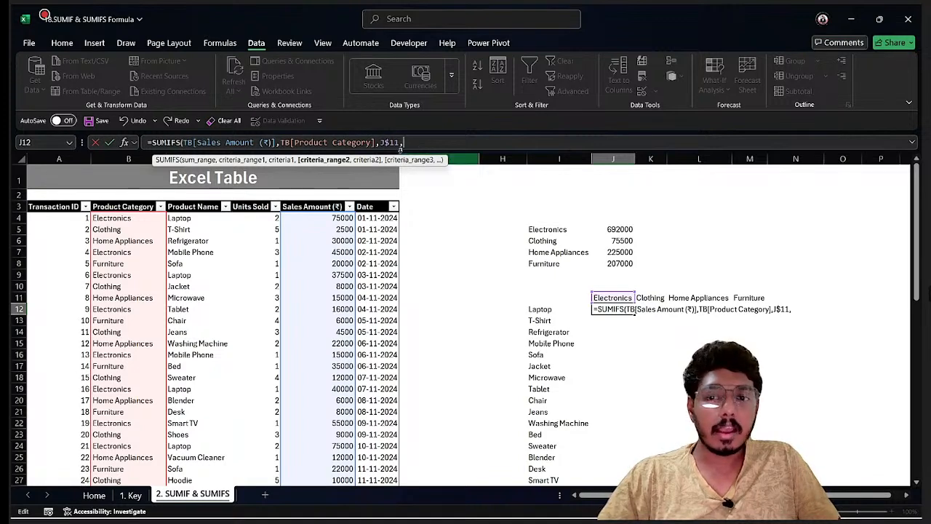
Add the Product Name column as the second criteria range with column-locked criterion $I12, and complete the formula
{"action": "left_click", "coordinate": [205, 227]}
{"action": "key", "text": "ctrl+space"}
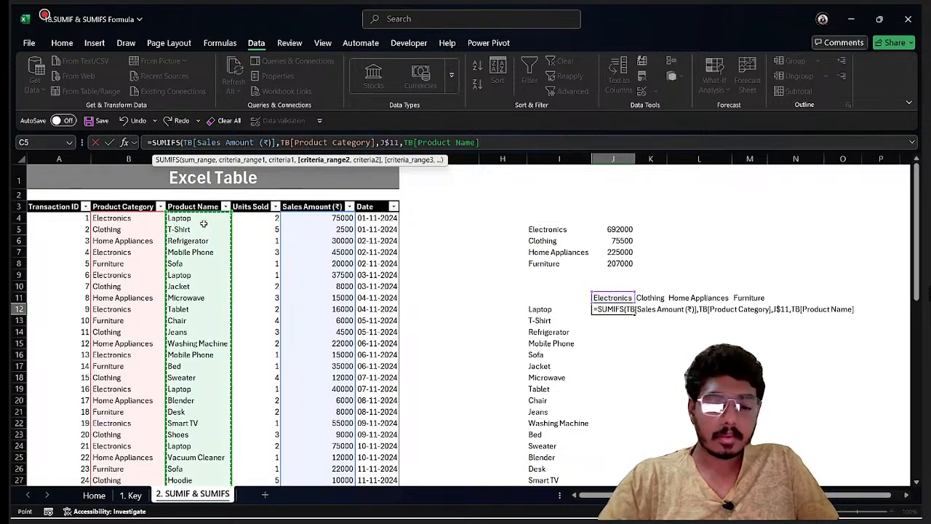
{"action": "type", "text": ","}
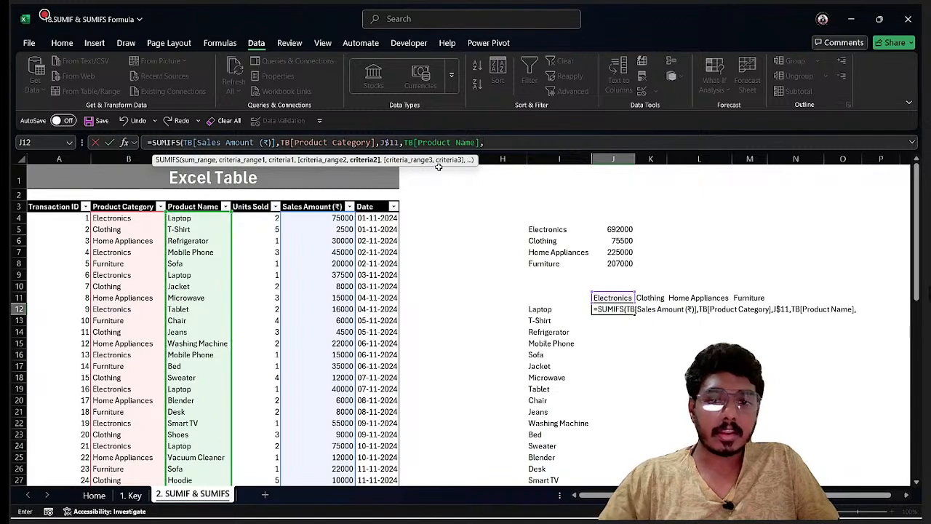
{"action": "left_click", "coordinate": [549, 309]}
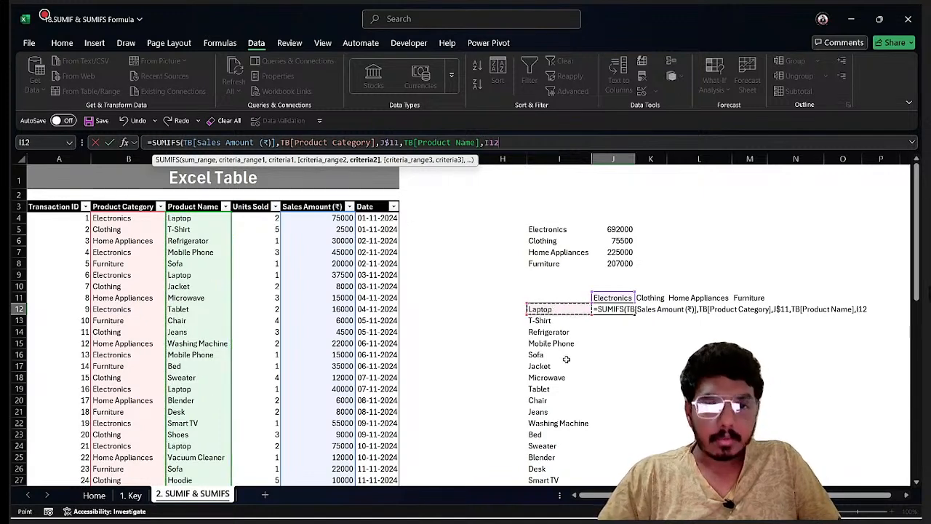
{"action": "left_click", "coordinate": [485, 142]}
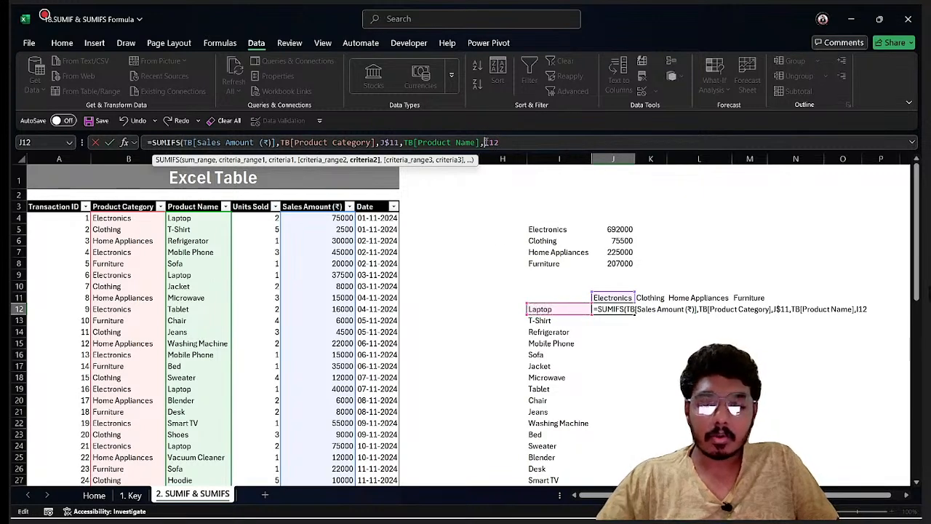
{"action": "type", "text": "$"}
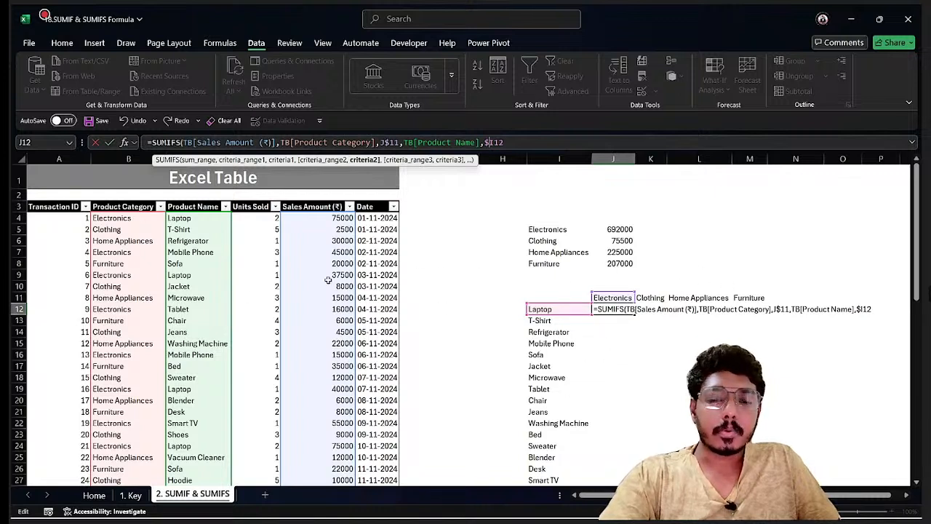
{"action": "key", "text": "Return"}
Fill the SUMIFS formula from J12 down to row 32 and across through column M
{"action": "left_click", "coordinate": [622, 307]}
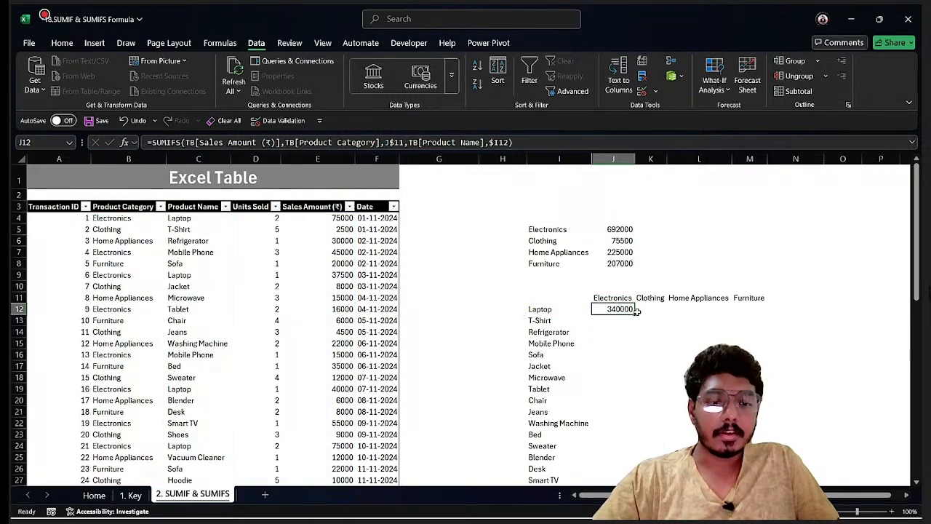
{"action": "double_click", "coordinate": [637, 313]}
{"action": "scroll", "coordinate": [688, 289], "scroll_direction": "down", "scroll_amount": 5}
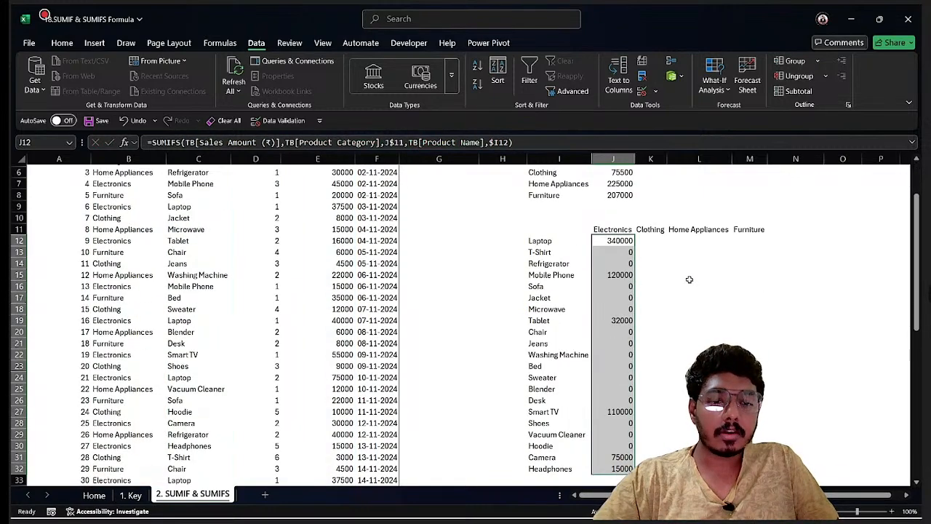
{"action": "scroll", "coordinate": [690, 286], "scroll_direction": "up", "scroll_amount": 2}
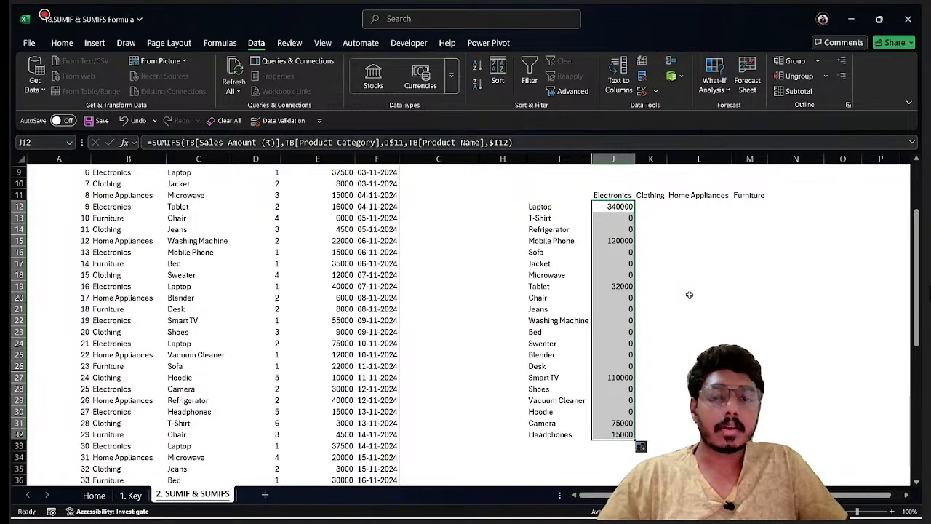
{"action": "key", "text": "shift+Right"}
{"action": "key", "text": "shift+Right"}
{"action": "key", "text": "shift+Right"}
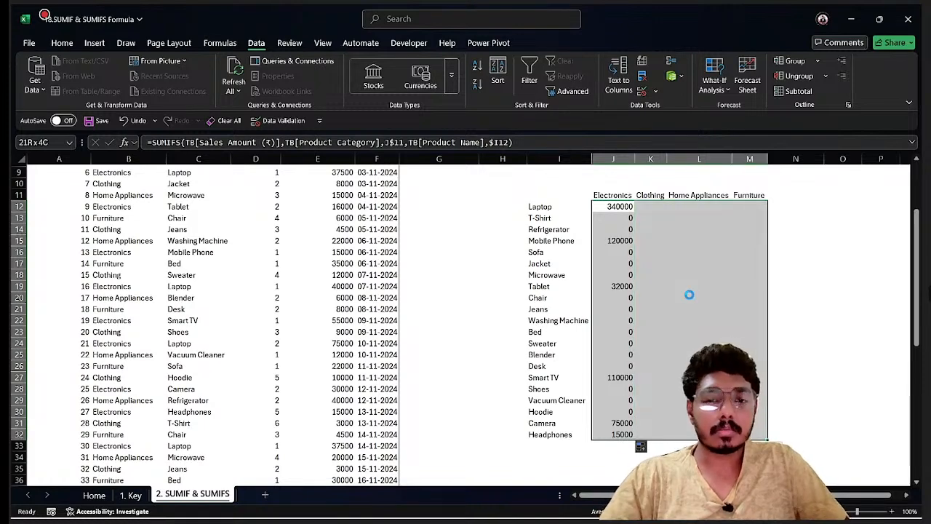
{"action": "key", "text": "ctrl+r"}
{"action": "scroll", "coordinate": [571, 240], "scroll_direction": "up", "scroll_amount": 2}
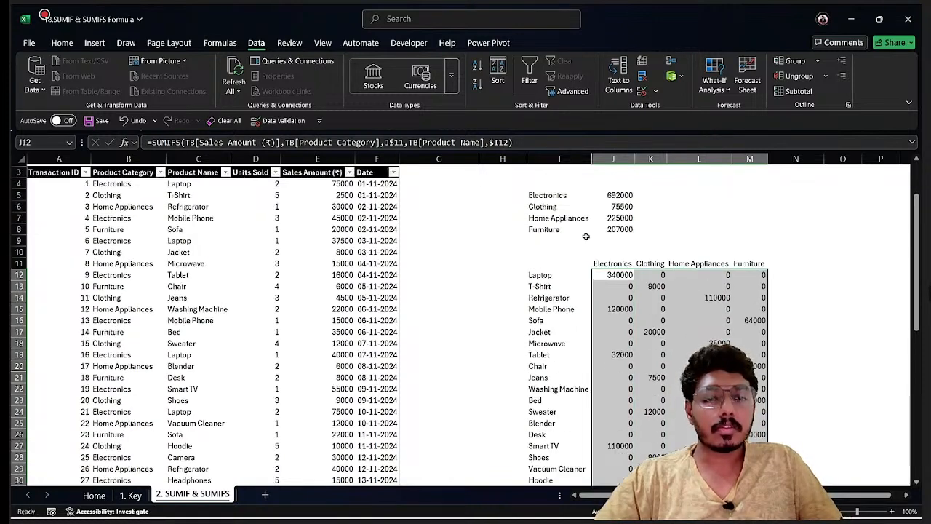
Check the total in J12 against its Laptop row label and Electronics column heading
{"action": "left_click", "coordinate": [542, 275]}
{"action": "left_click", "coordinate": [630, 275]}
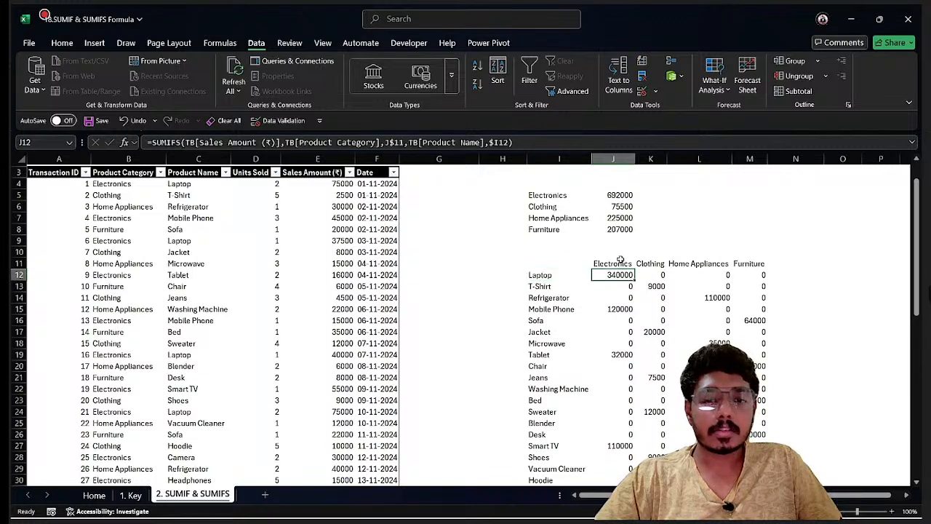
{"action": "left_click", "coordinate": [621, 262]}
{"action": "left_click", "coordinate": [619, 274]}
{"action": "left_click", "coordinate": [547, 275]}
{"action": "left_click", "coordinate": [617, 274]}
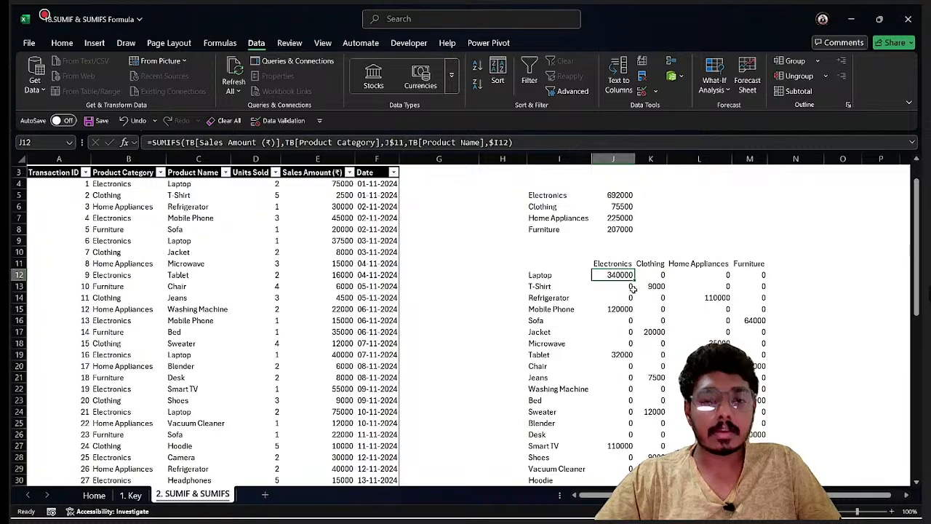
Apply the comma number style to the grid values in J12:M32
{"action": "left_click_drag", "start_coordinate": [618, 274], "coordinate": [756, 459]}
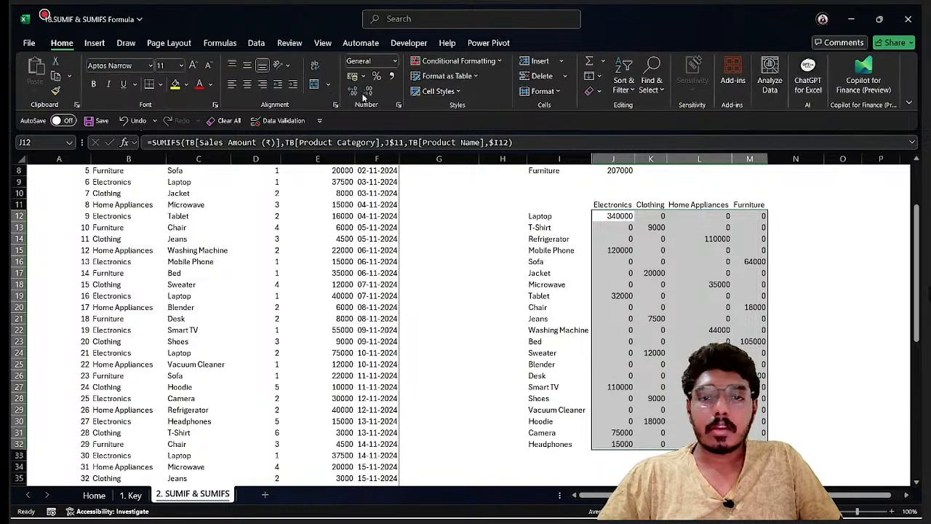
{"action": "left_click", "coordinate": [391, 75]}
{"action": "left_click", "coordinate": [715, 250]}
Review the formatted grid against the source table, checking the Home Appliances heading and the Chair total under Furniture
{"action": "left_click", "coordinate": [577, 282]}
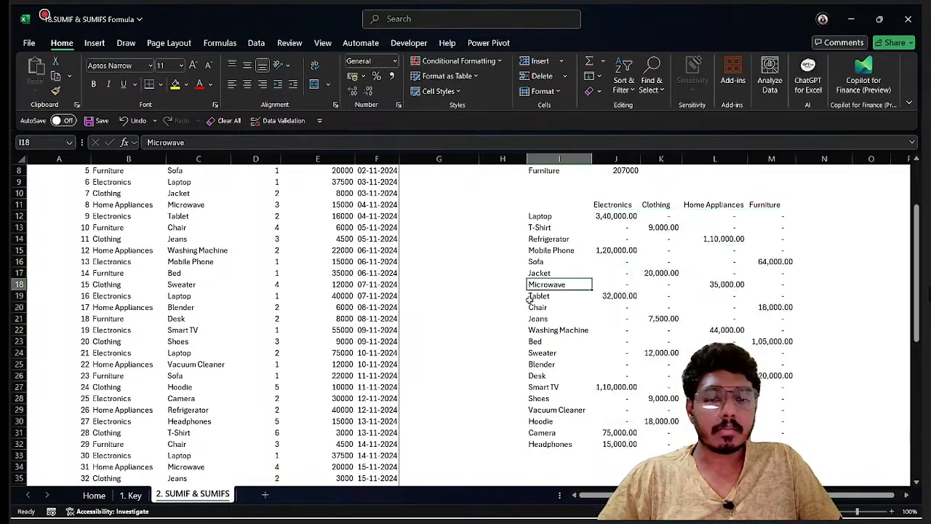
{"action": "left_click", "coordinate": [637, 214]}
{"action": "left_click", "coordinate": [737, 204]}
{"action": "scroll", "coordinate": [325, 228], "scroll_direction": "up", "scroll_amount": 3}
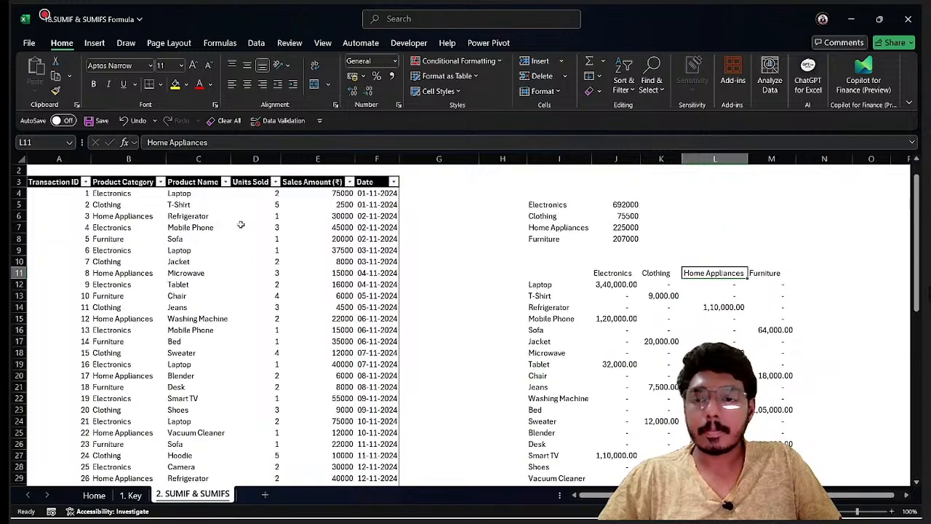
{"action": "scroll", "coordinate": [437, 227], "scroll_direction": "down", "scroll_amount": 4}
{"action": "scroll", "coordinate": [455, 224], "scroll_direction": "up", "scroll_amount": 3}
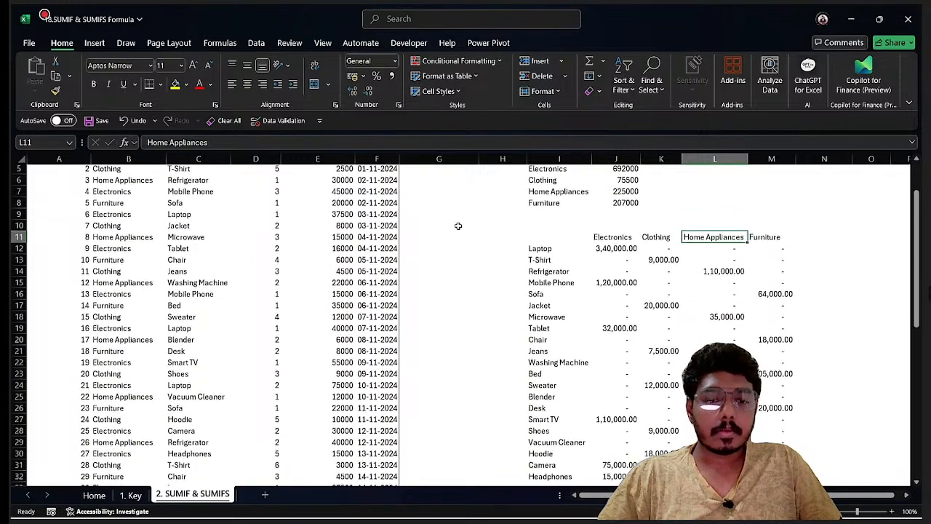
{"action": "left_click", "coordinate": [553, 341]}
{"action": "left_click", "coordinate": [771, 341]}
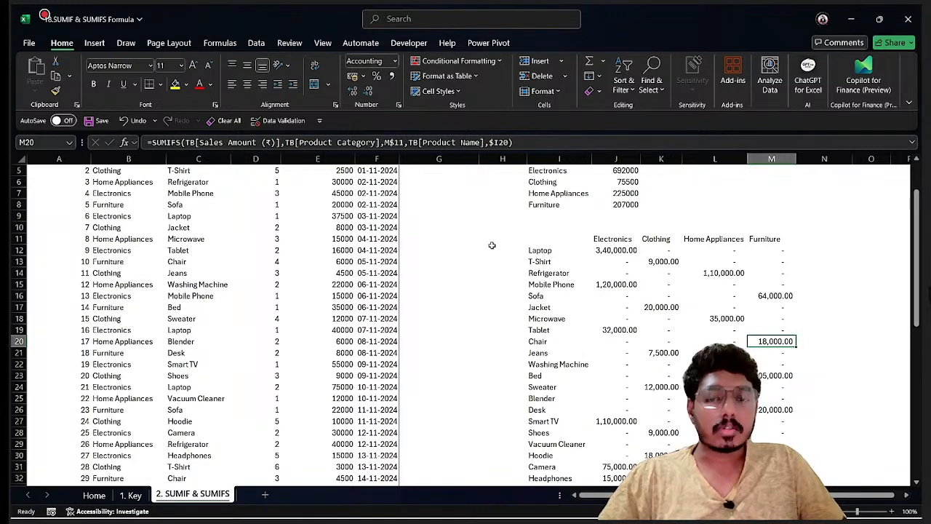
{"action": "scroll", "coordinate": [495, 296], "scroll_direction": "up", "scroll_amount": 2}
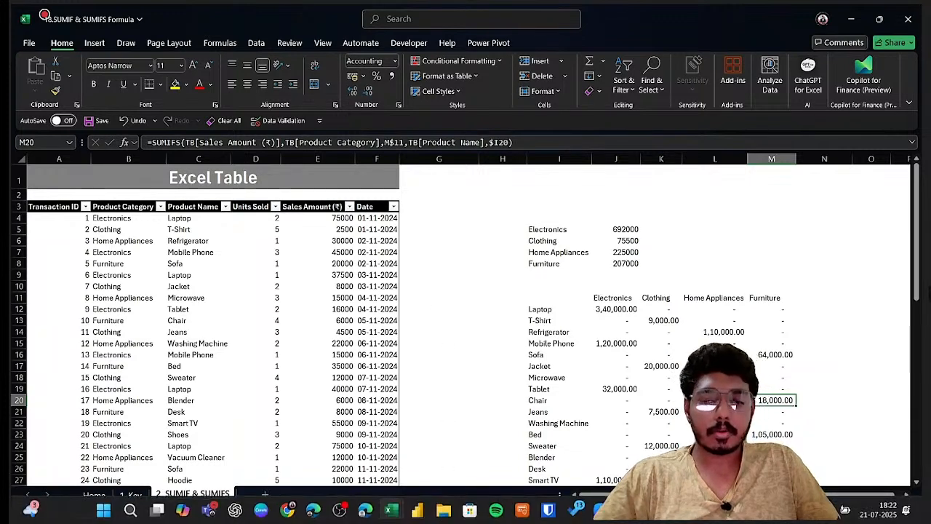
{"action": "mouse_move", "coordinate": [339, 502]}
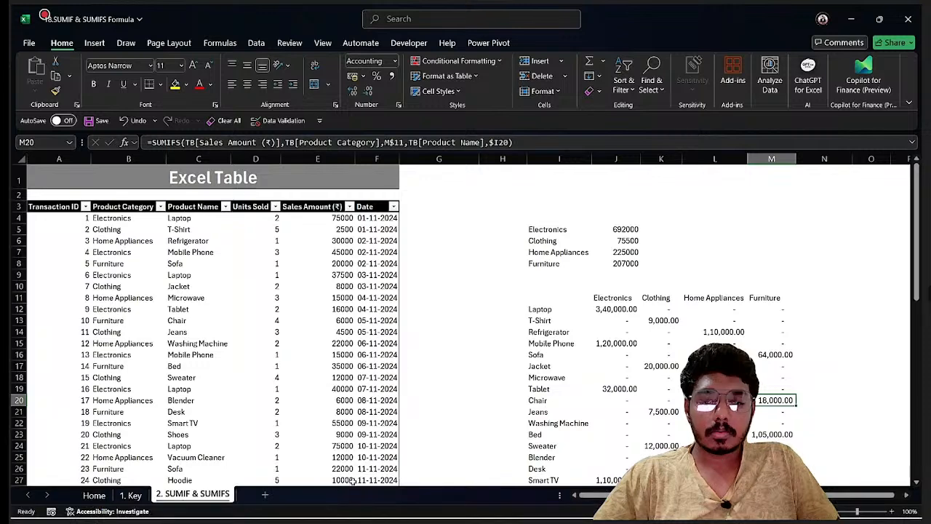